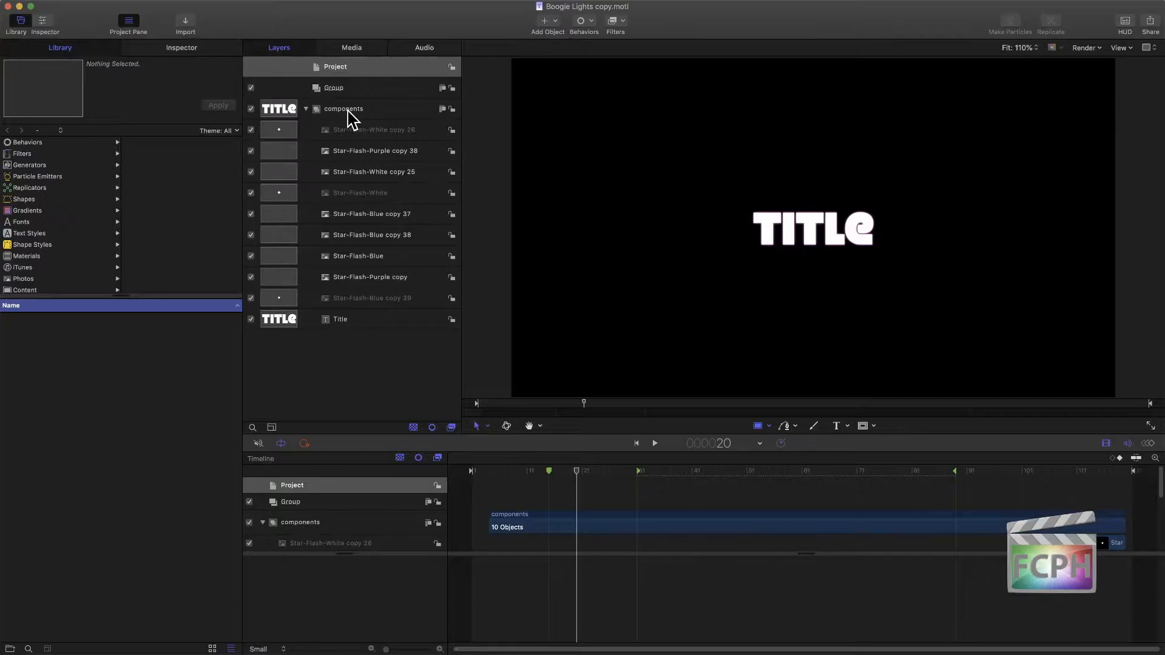
# Step: Clear away the Boogie Lights copy project and the Final Cut Pro window, and start a new Motion project
pyautogui.click(8, 8)
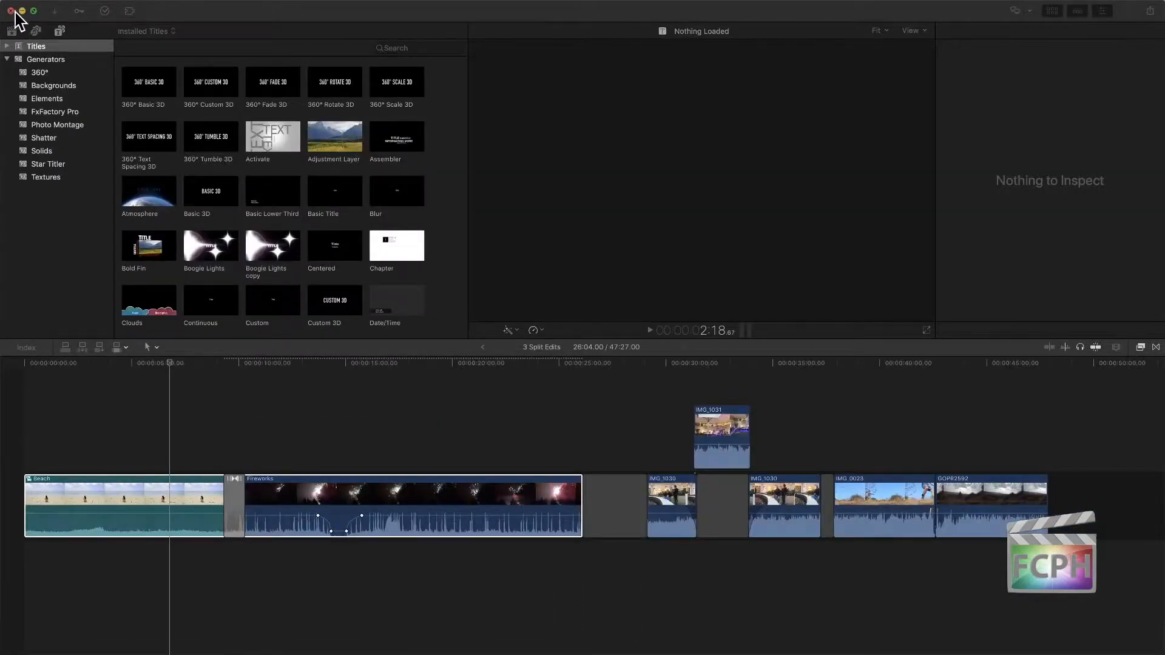
pyautogui.click(21, 14)
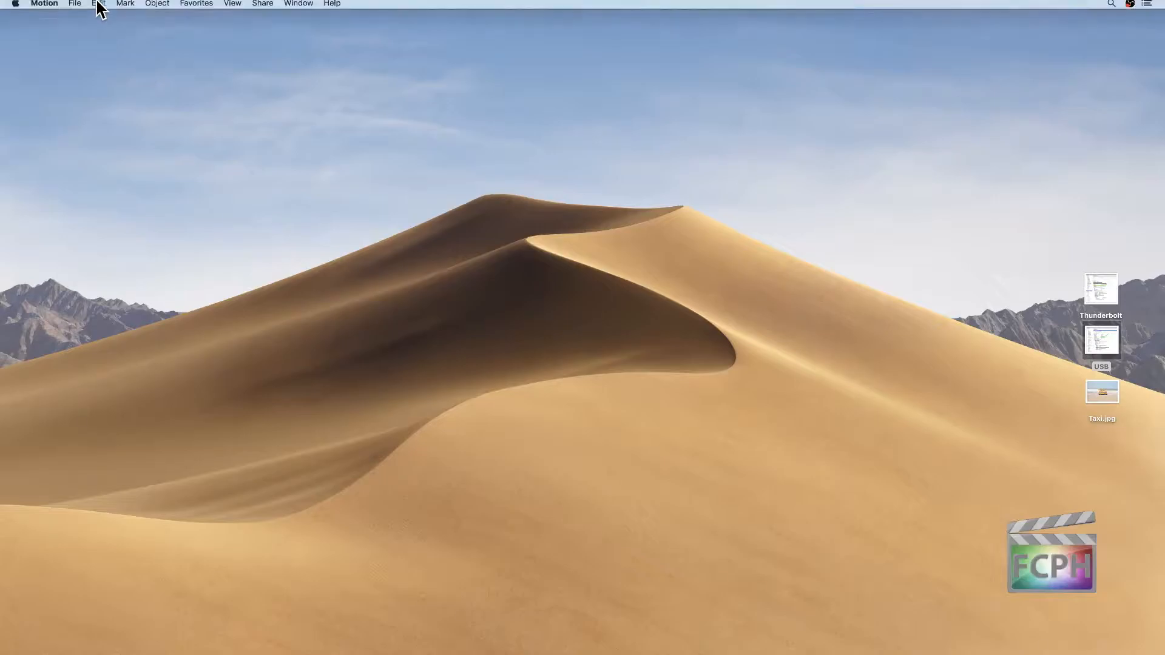
pyautogui.click(74, 6)
pyautogui.click(95, 20)
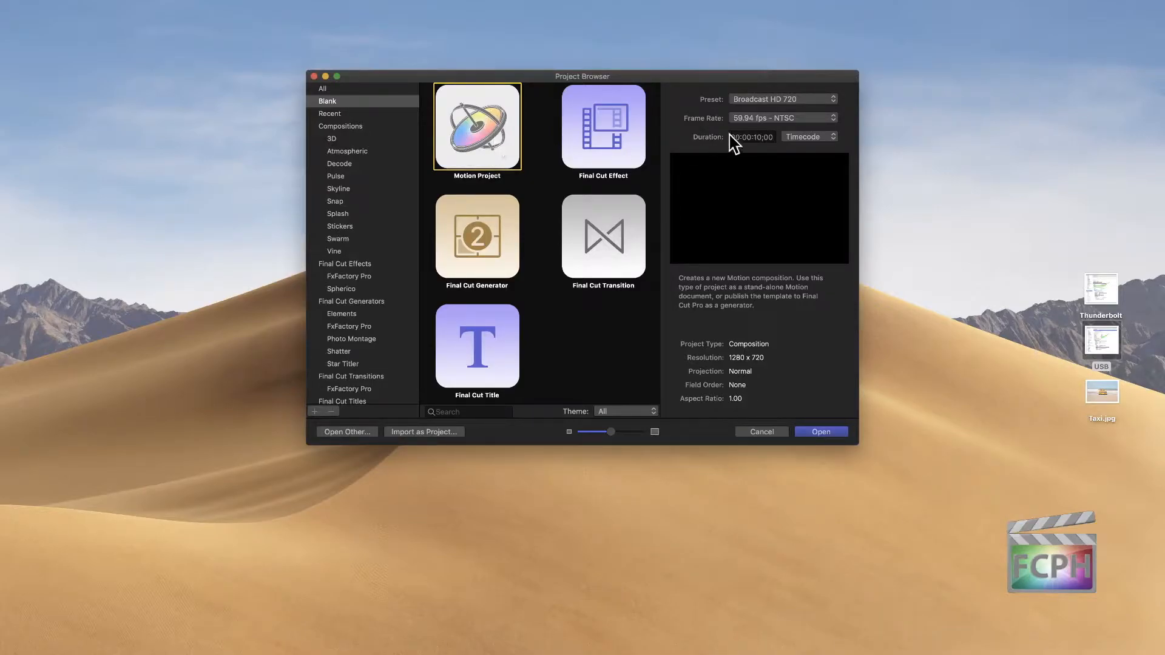
# Step: Configure the blank Motion Project with the 4K - Ultra HD preset and a 30 fps frame rate
pyautogui.click(812, 104)
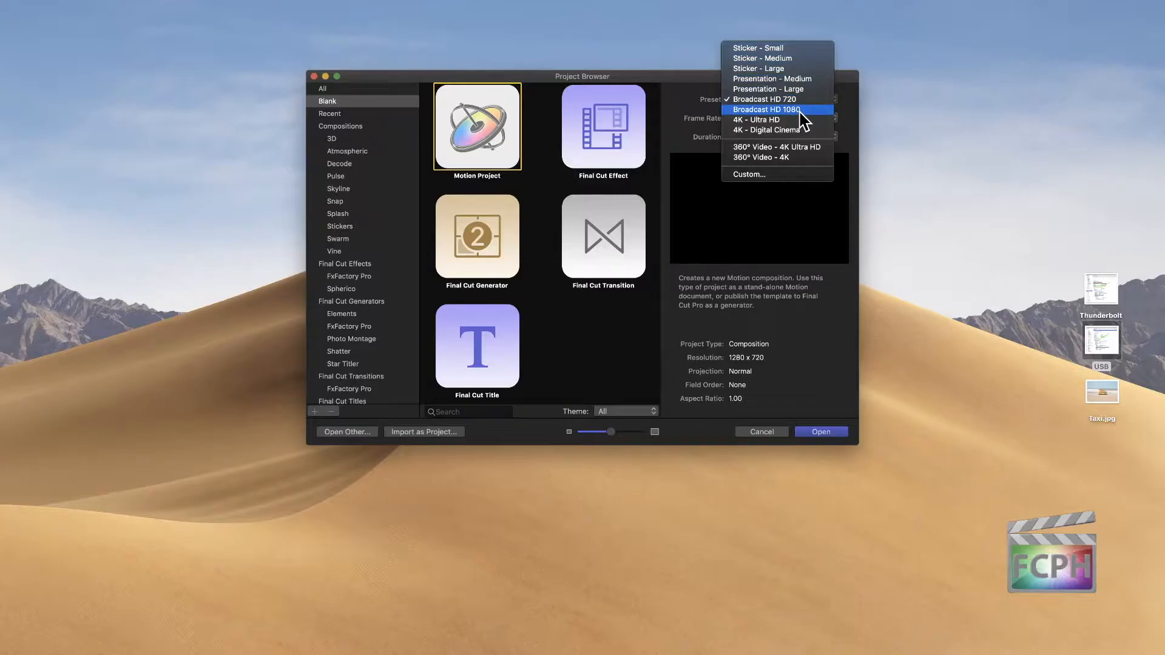
pyautogui.click(766, 175)
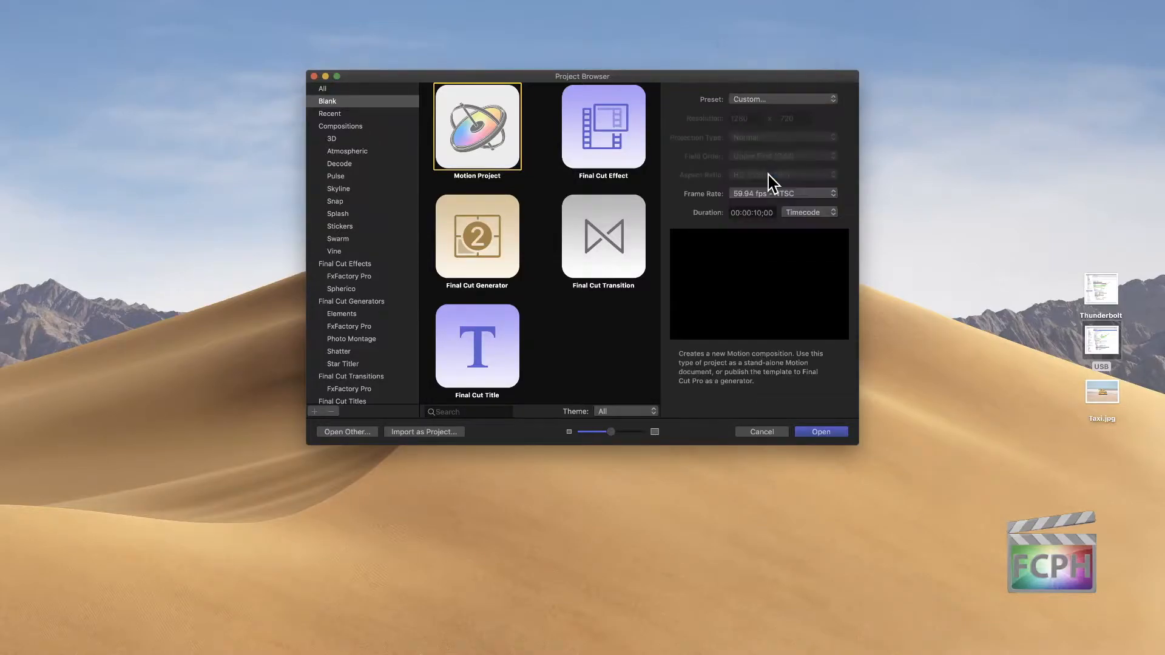
pyautogui.click(767, 100)
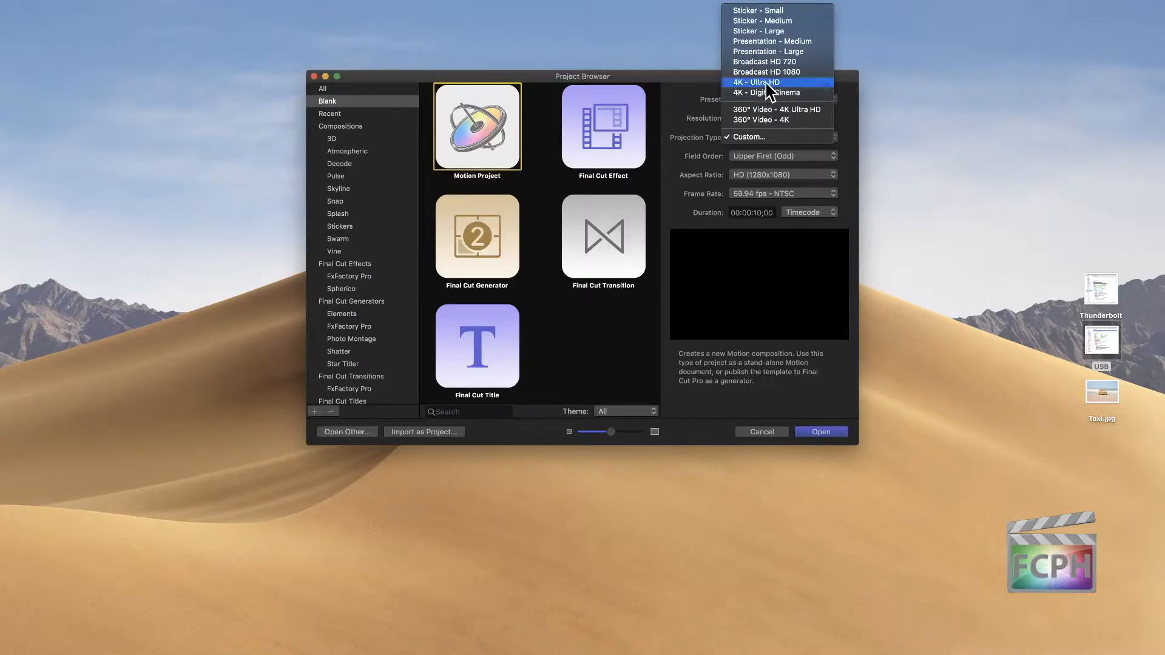
pyautogui.click(765, 83)
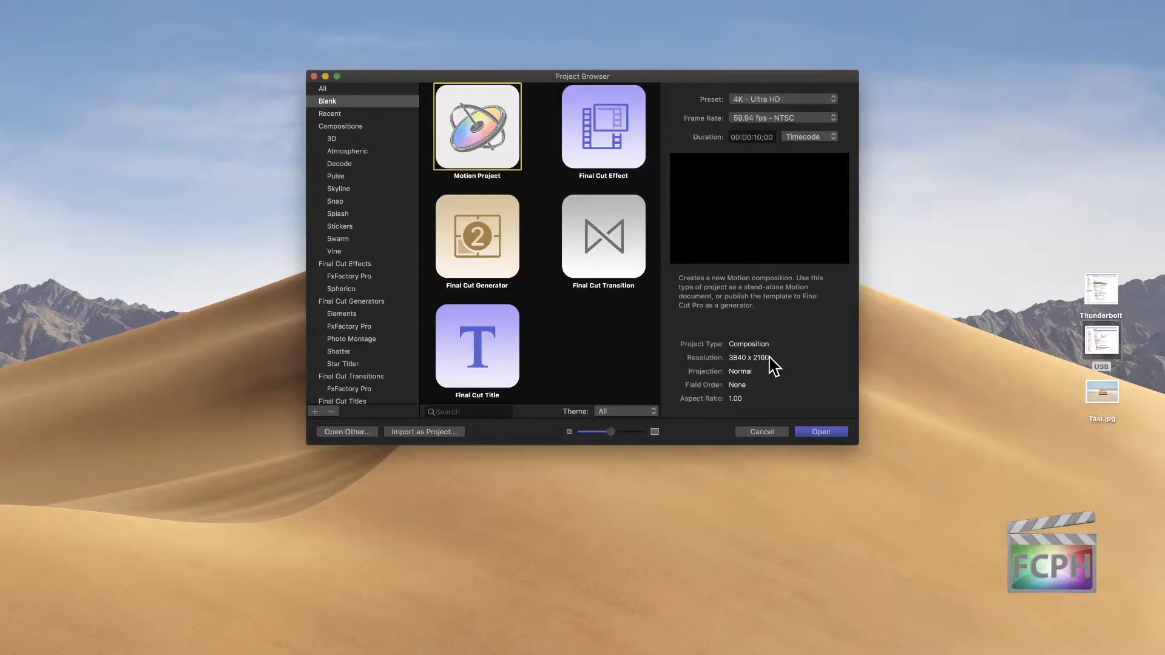
pyautogui.click(770, 119)
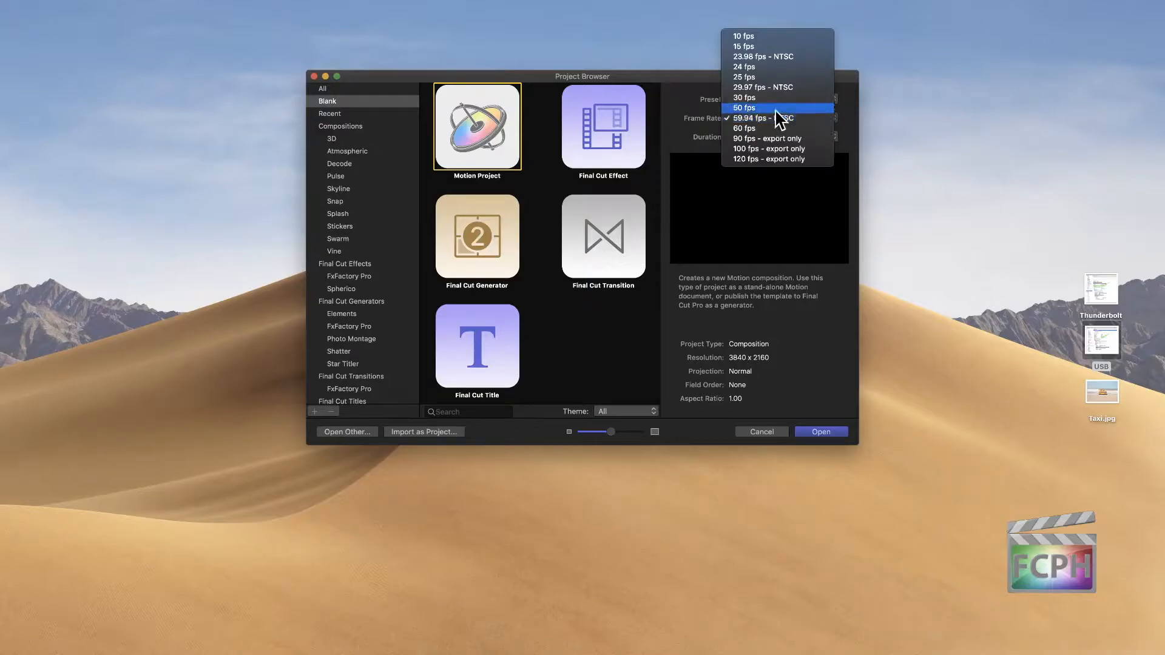
pyautogui.click(778, 99)
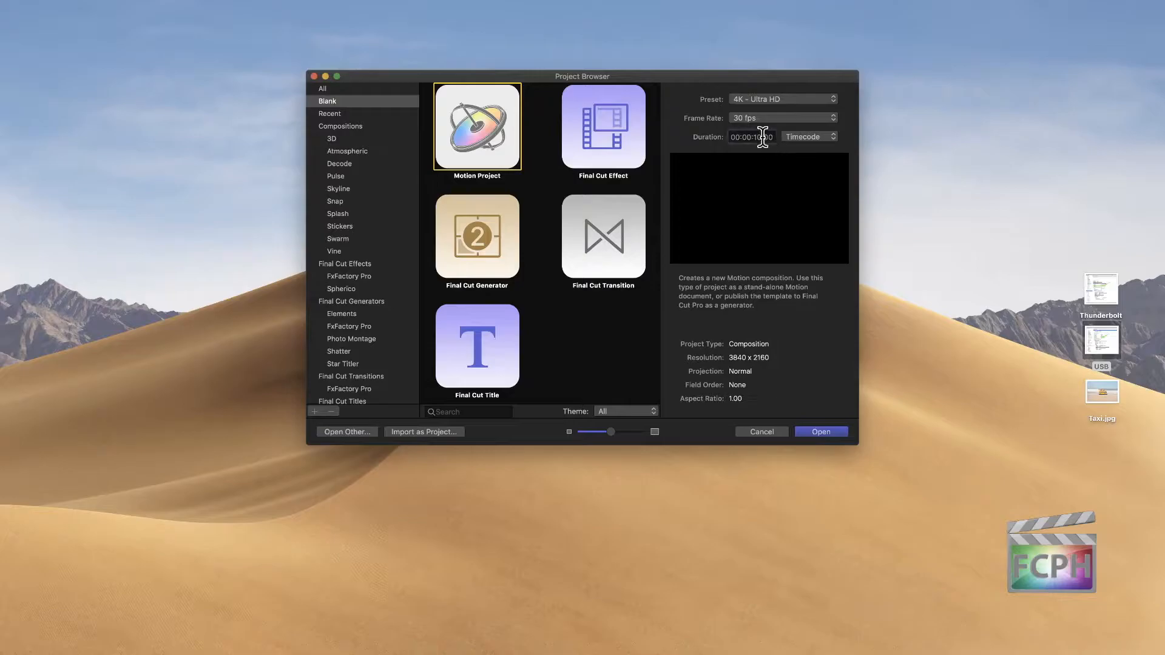
# Step: Set the project duration to 5 seconds and create the project, fitting the canvas to the window
pyautogui.moveTo(757, 136); pyautogui.dragTo(767, 136)
pyautogui.write('06')
pyautogui.write(':')
pyautogui.press('Return')
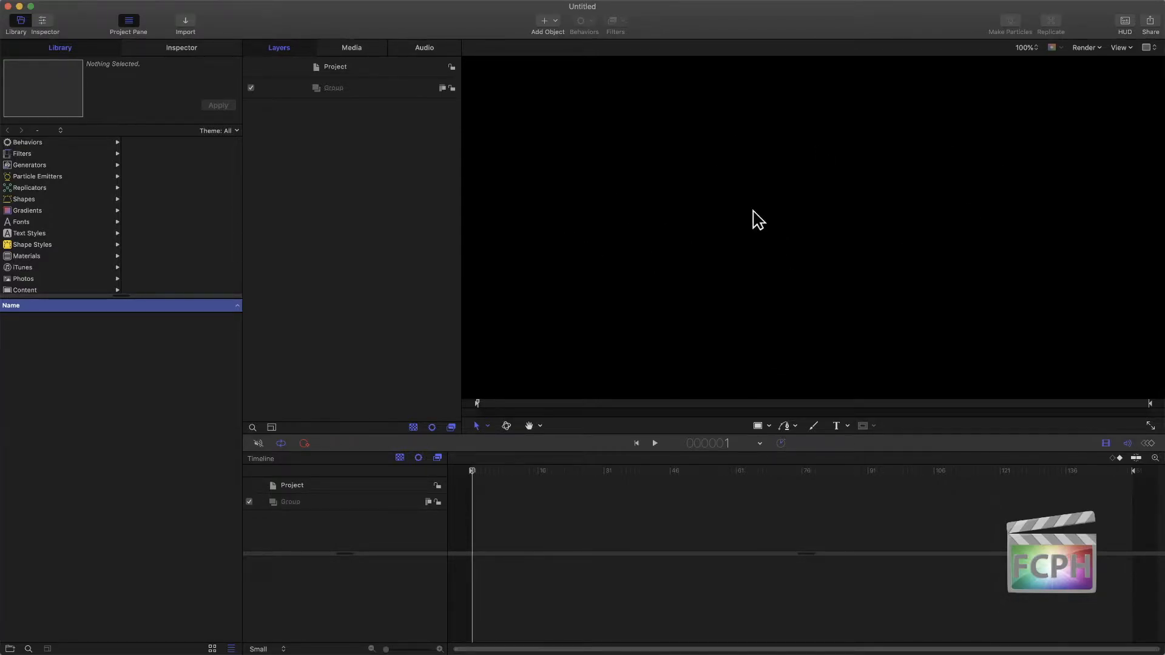
pyautogui.hotkey('shift', 'z')
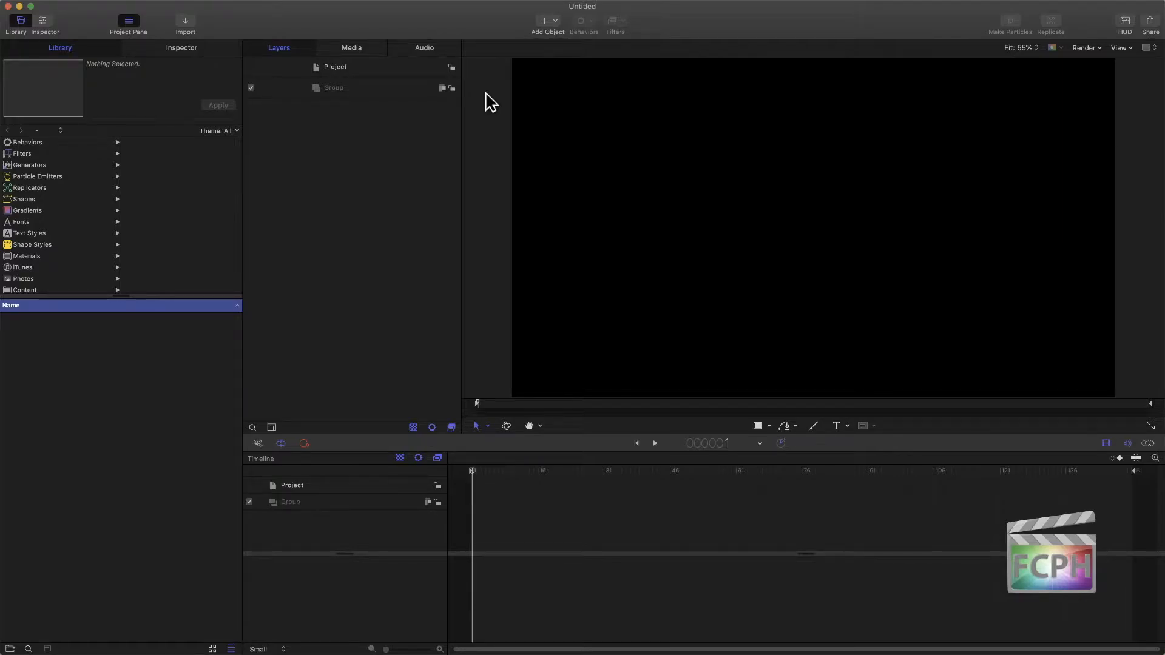
# Step: Save the project to the Desktop as Map, with Collect Media set to Copy to Folder
pyautogui.press('super+s')
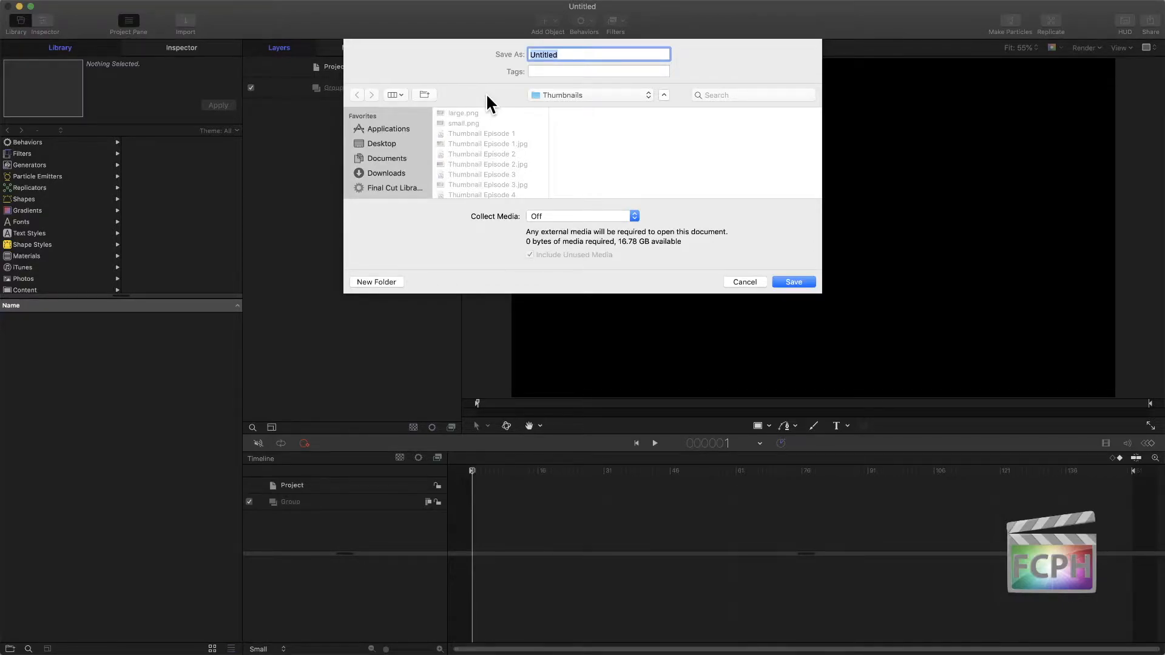
pyautogui.press('super+shift+d')
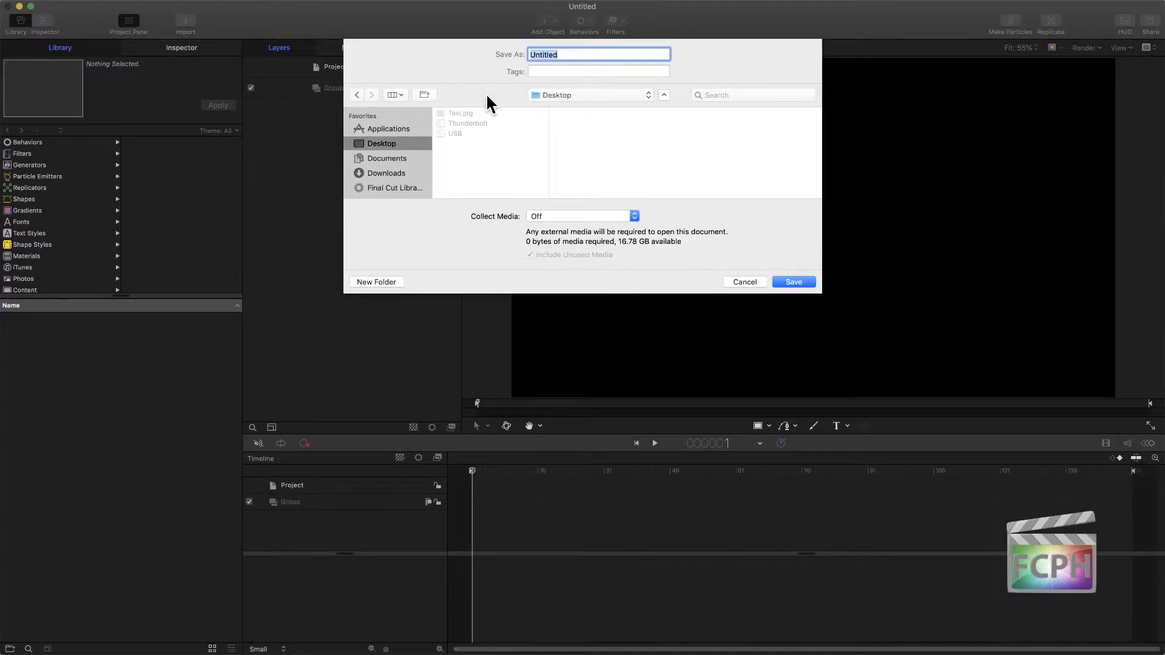
pyautogui.write('Map')
pyautogui.click(555, 216)
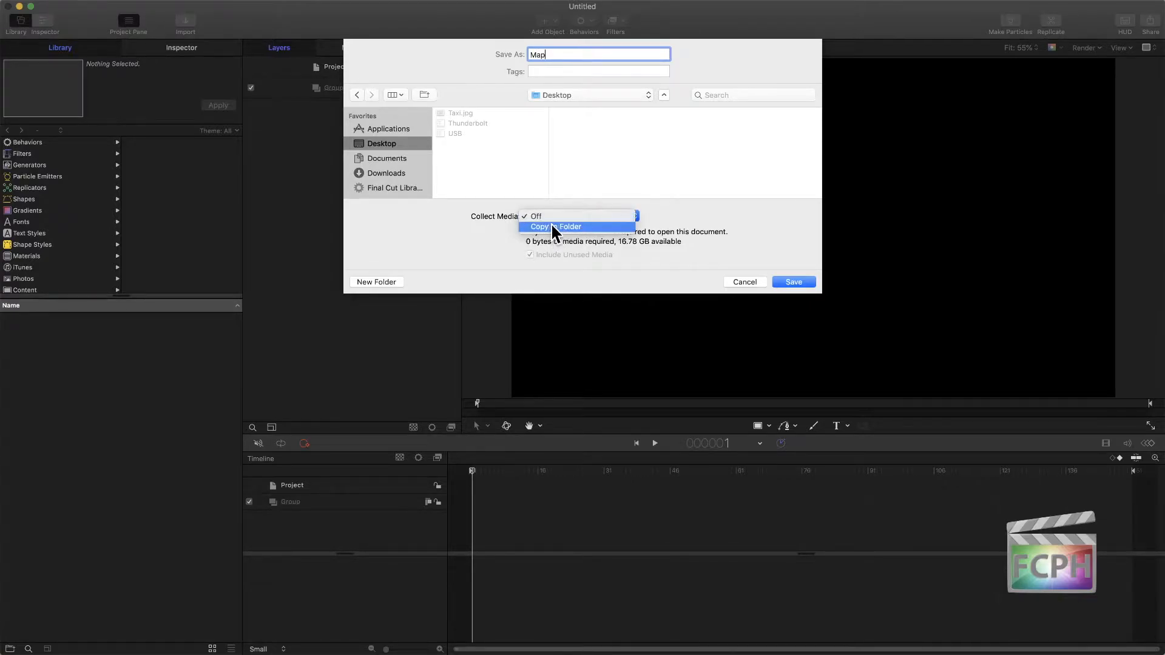
pyautogui.click(552, 226)
pyautogui.click(798, 283)
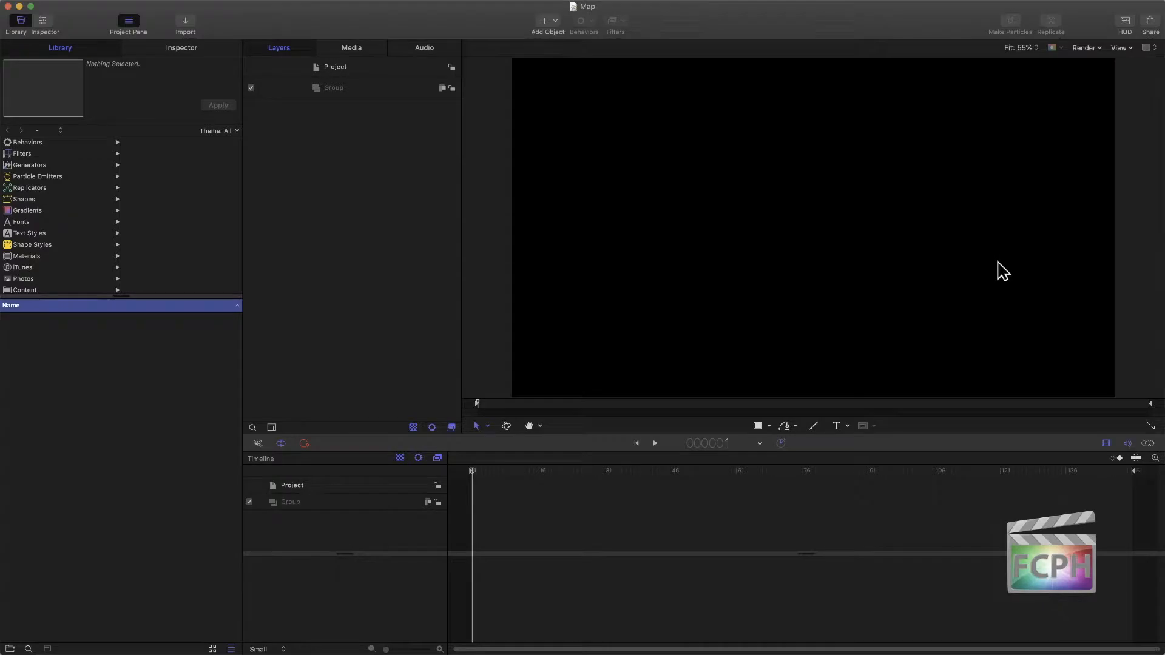
# Step: Show the canvas background as Transparent
pyautogui.click(1055, 48)
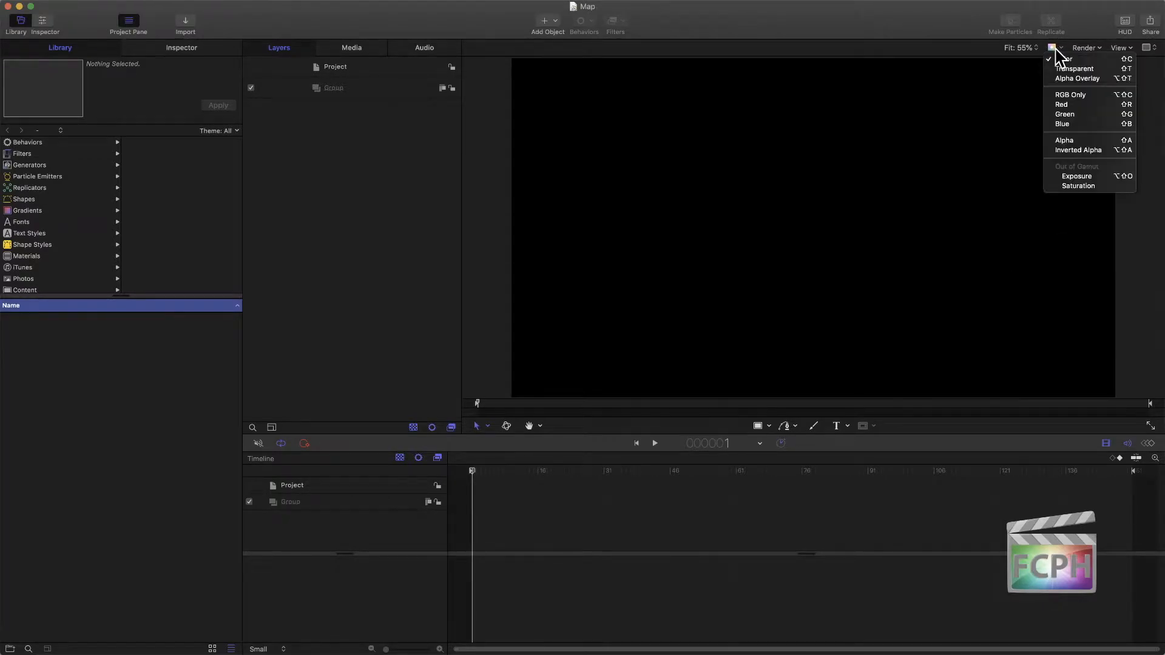
pyautogui.click(1071, 68)
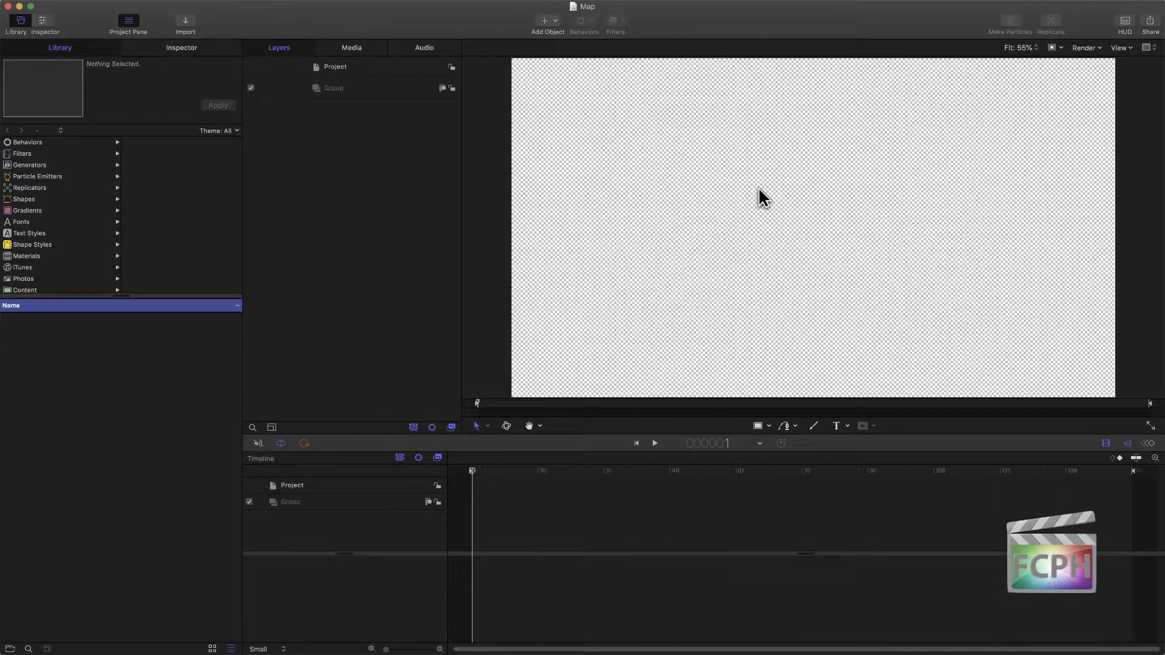
# Step: Switch to Google Maps in the browser and zoom the map in on central Hollywood, dismissing the Hollywood place details
pyautogui.press('super+Tab')
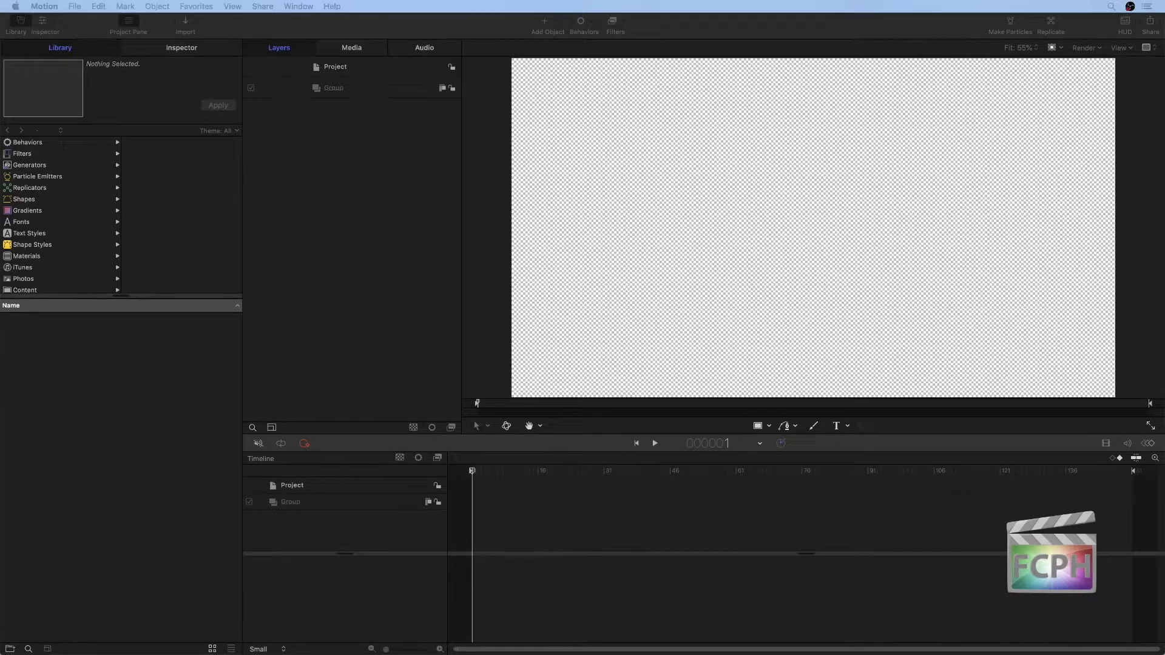
pyautogui.moveTo(1164, 138); pyautogui.dragTo(293, 52)
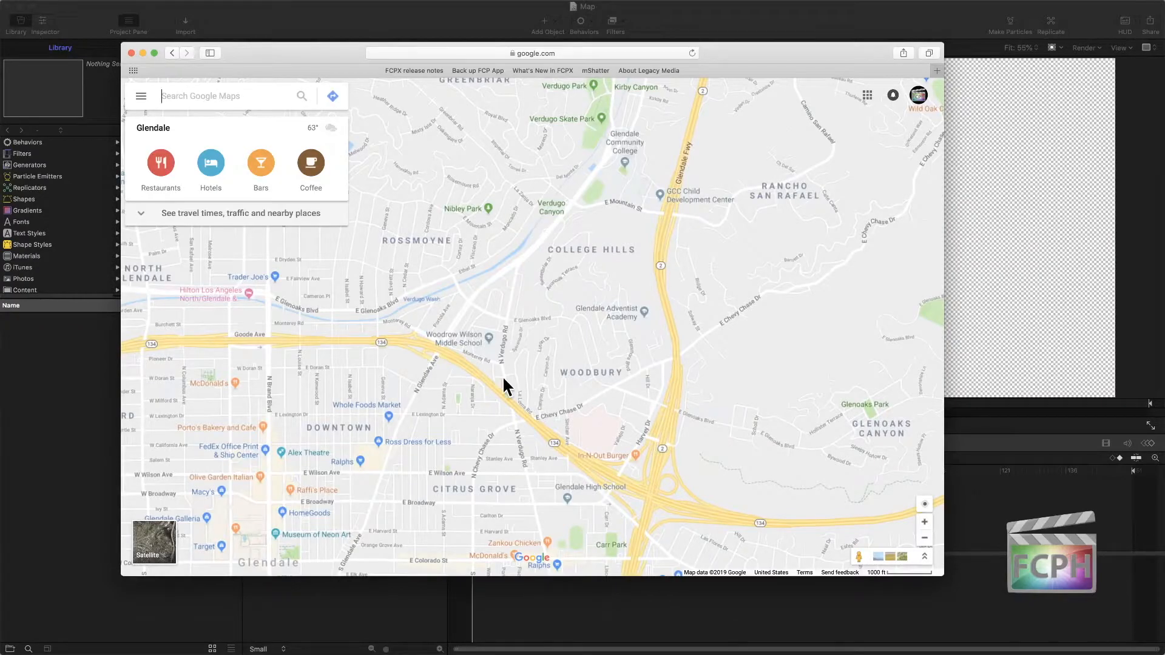
pyautogui.click(924, 538)
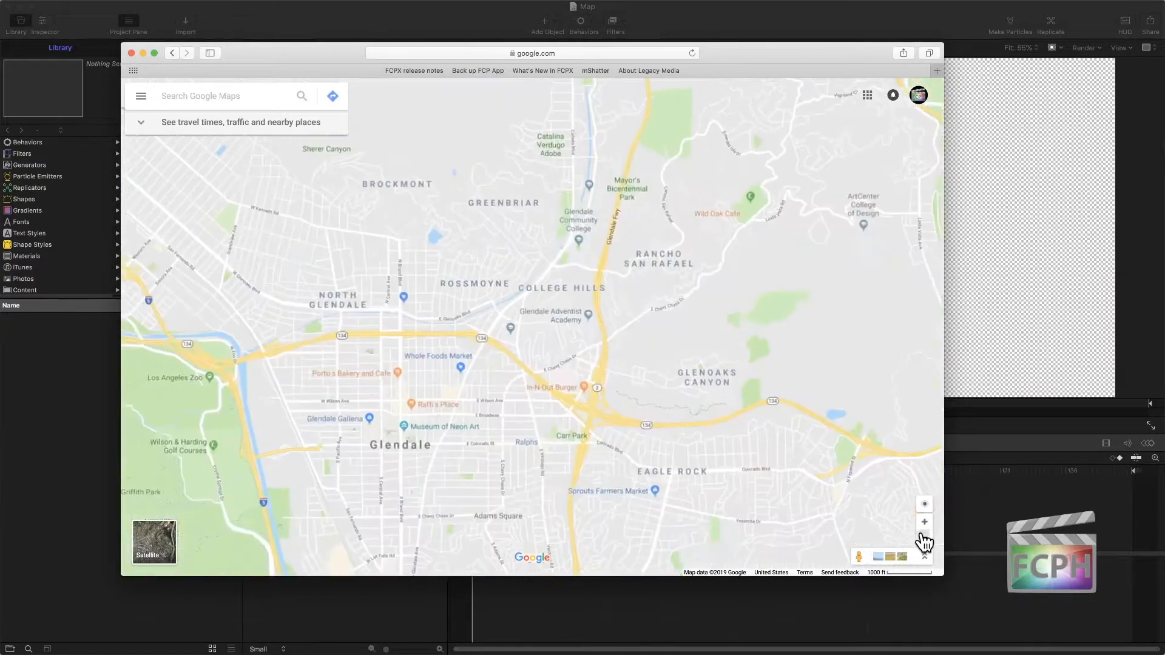
pyautogui.click(924, 538)
pyautogui.click(923, 538)
pyautogui.click(923, 537)
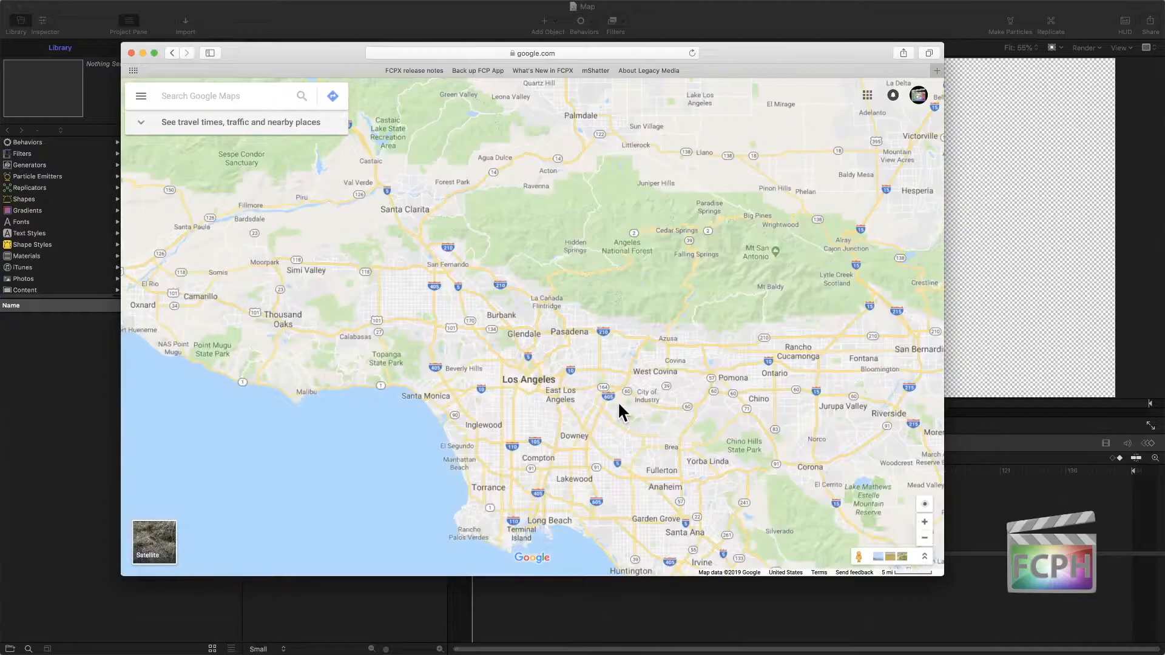
pyautogui.doubleClick(501, 355)
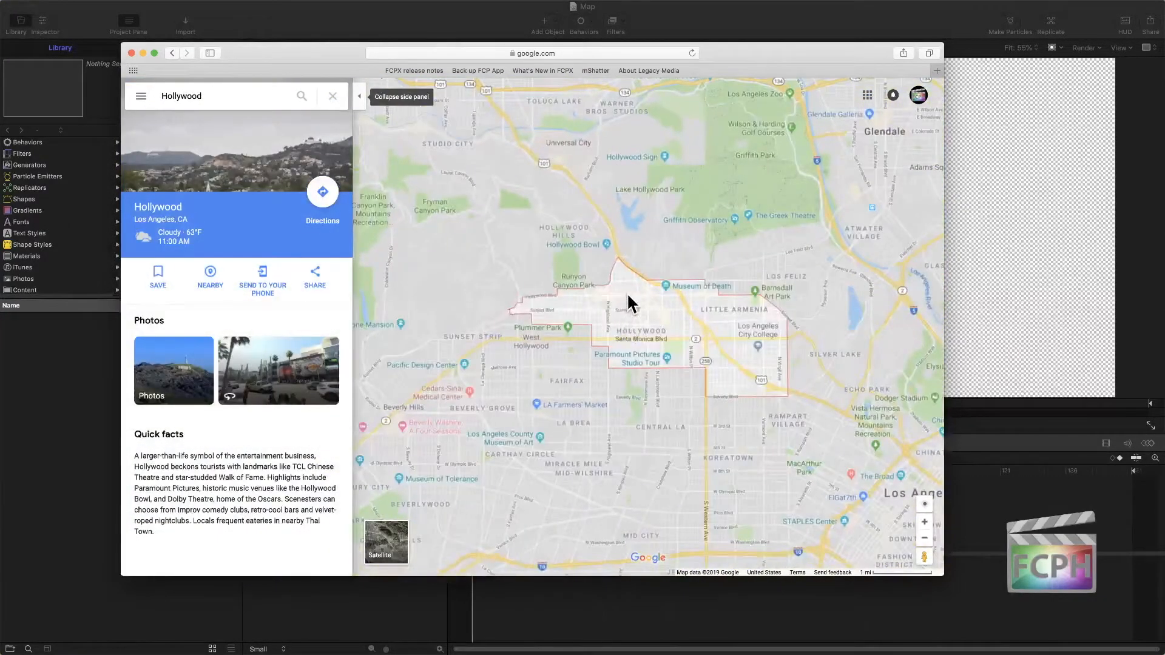
pyautogui.click(333, 97)
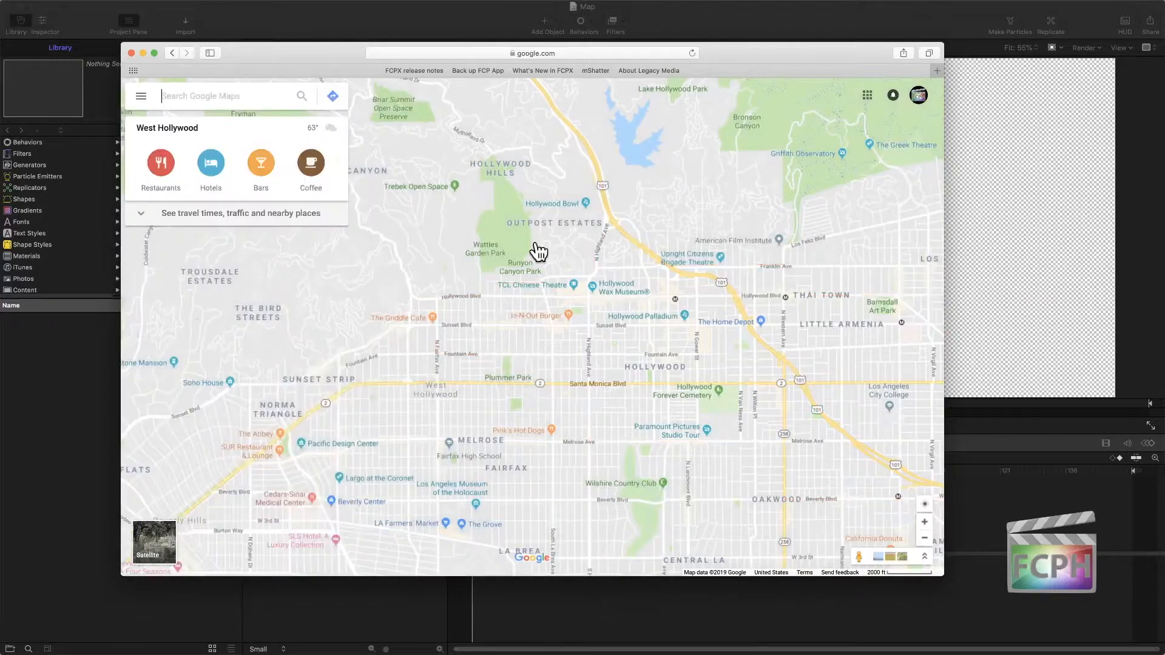
pyautogui.doubleClick(661, 288)
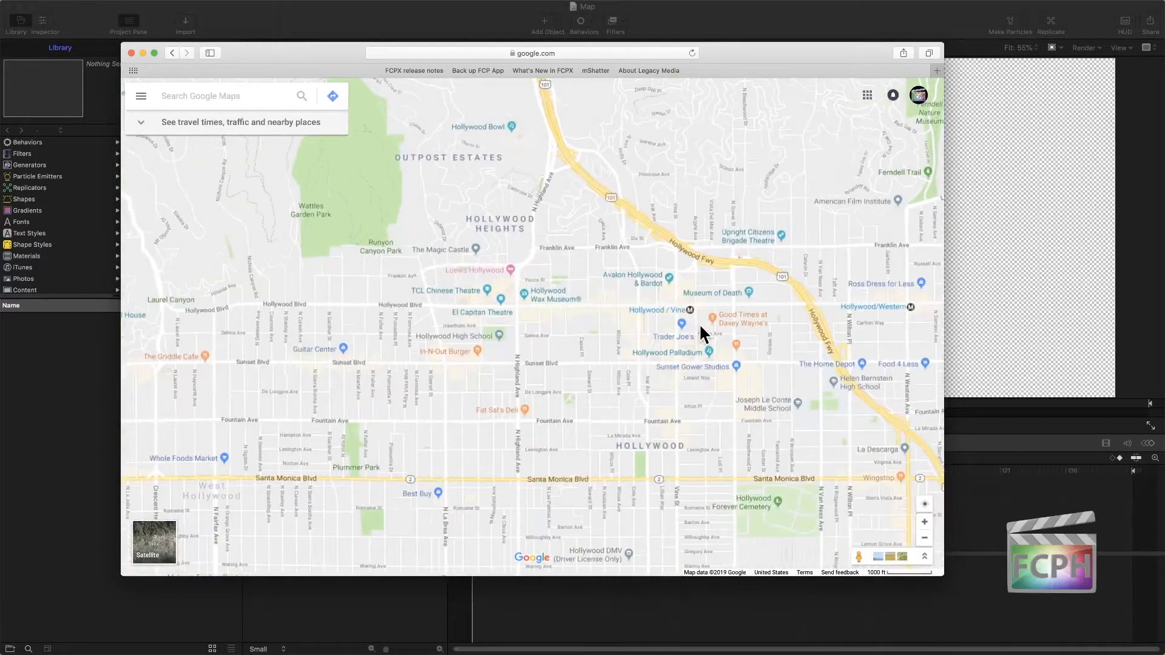
# Step: Frame Hollywood on the map with the Hollywood Freeway and Santa Monica Blvd in view, and capture a screenshot of the browser window
pyautogui.moveTo(680, 313)
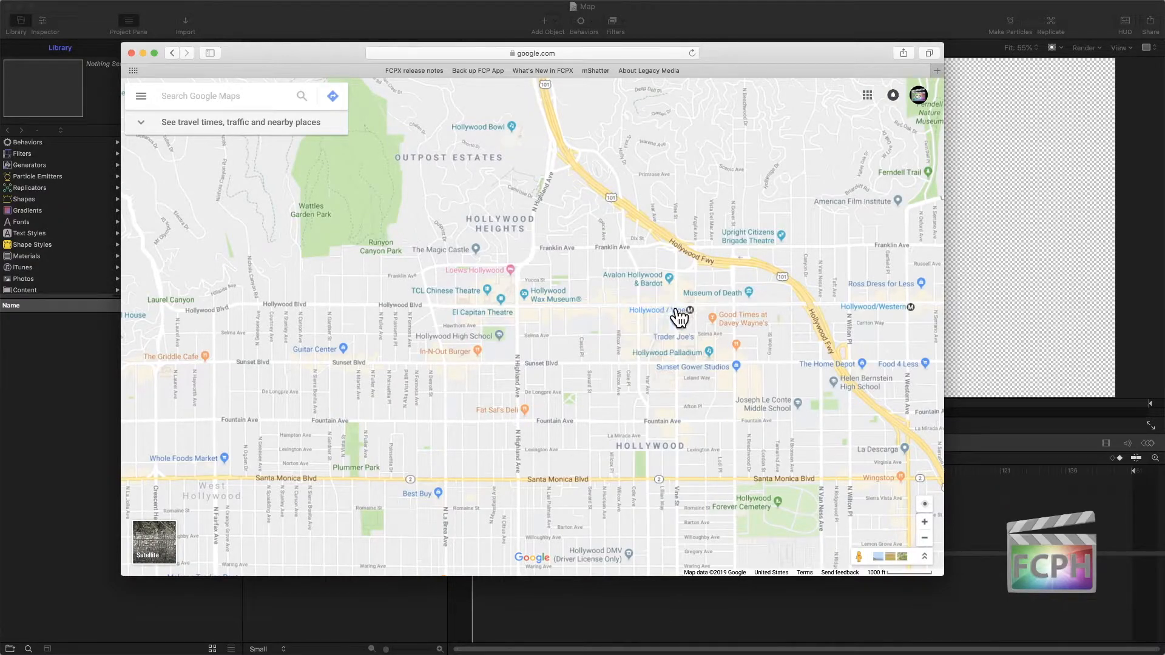
pyautogui.moveTo(748, 340); pyautogui.dragTo(711, 335)
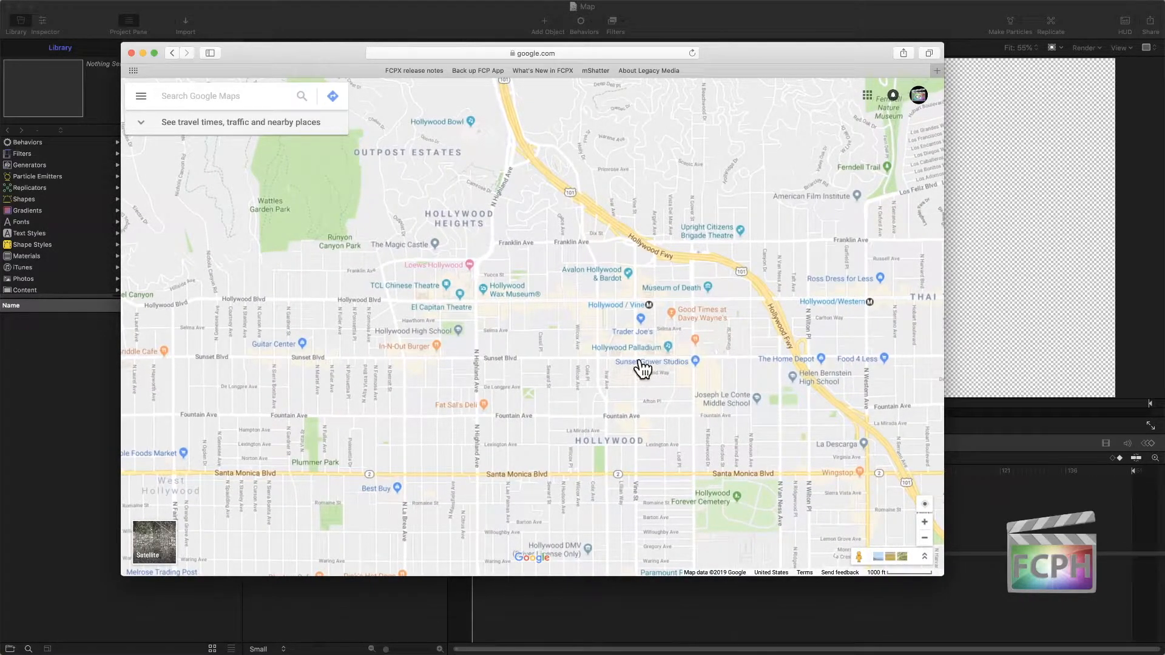
pyautogui.scroll(1, 670, 373)
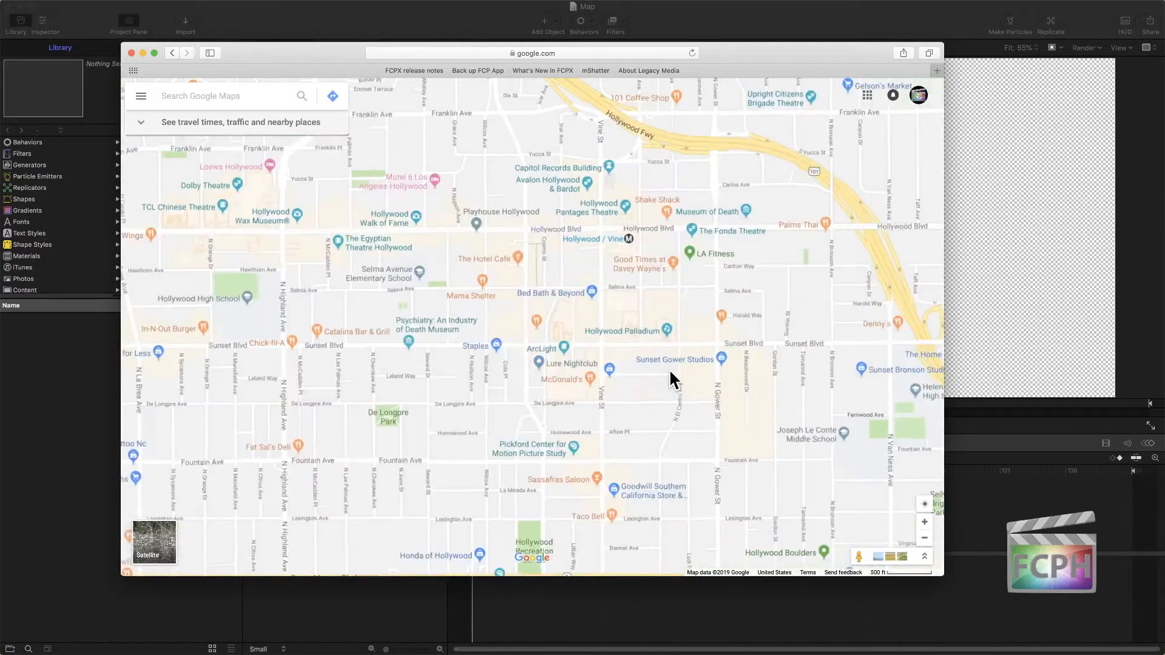
pyautogui.moveTo(551, 338); pyautogui.dragTo(609, 405)
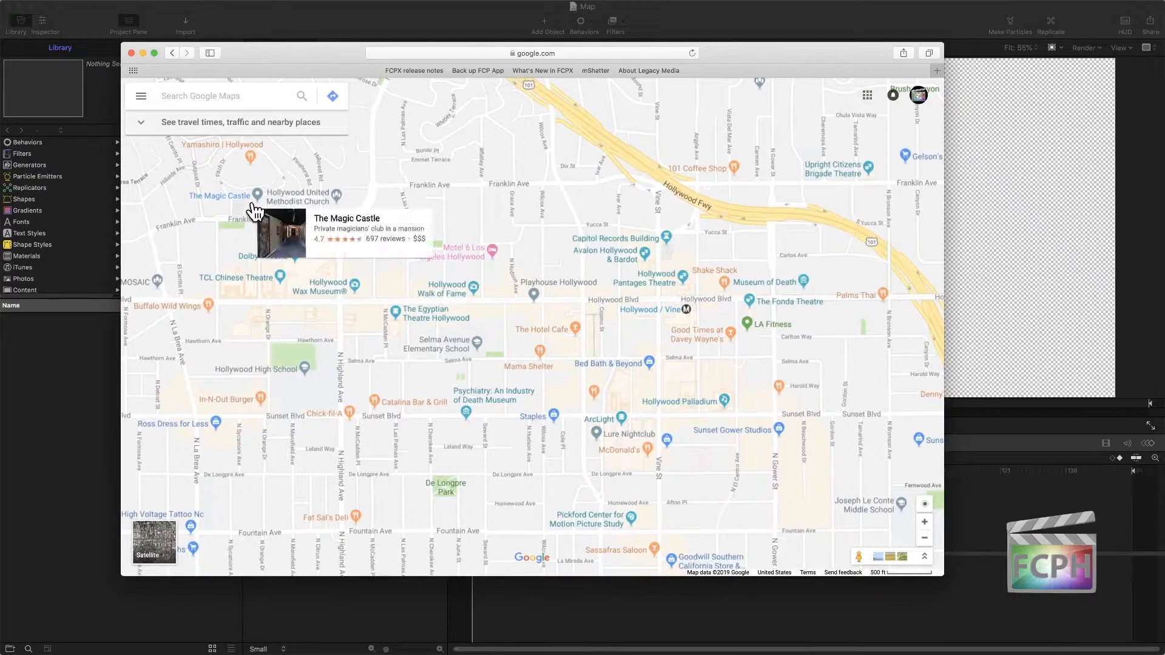
pyautogui.click(924, 538)
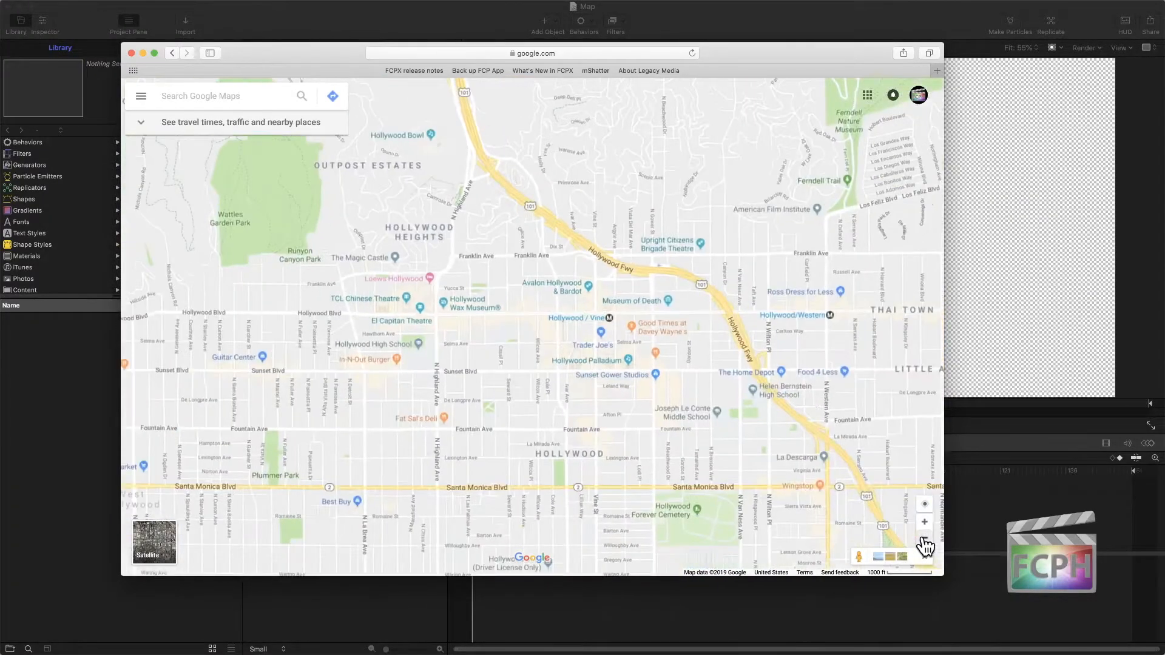
pyautogui.moveTo(525, 330)
pyautogui.mouseDown()
pyautogui.moveTo(553, 358)
pyautogui.moveTo(540, 340)
pyautogui.mouseUp()
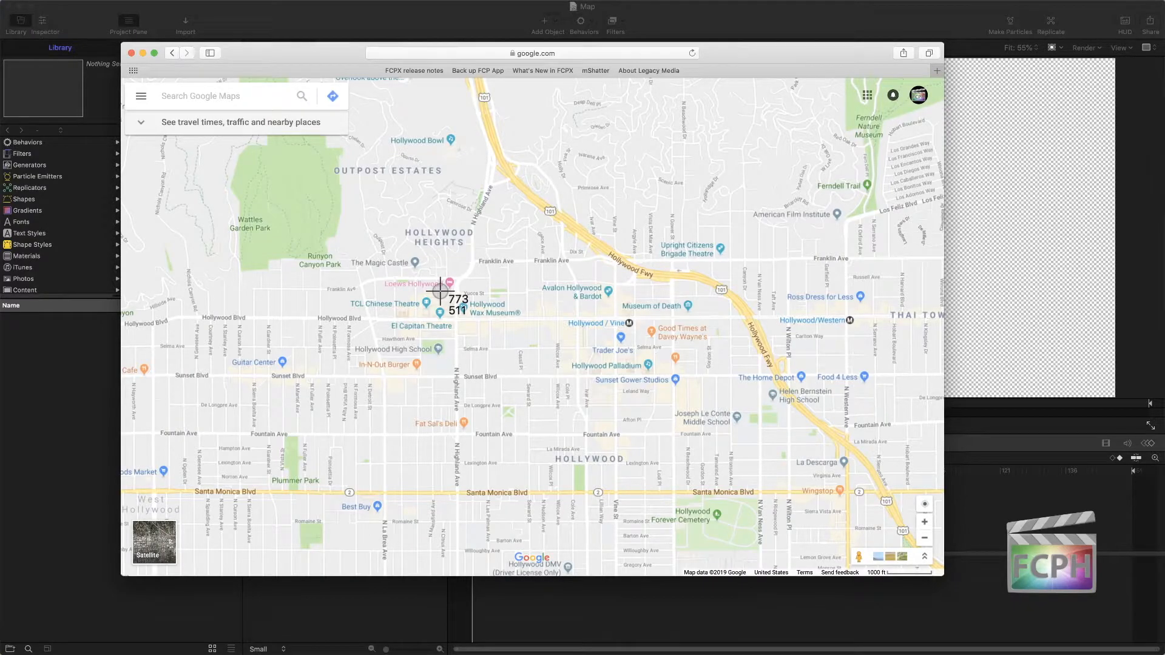
pyautogui.press('space')
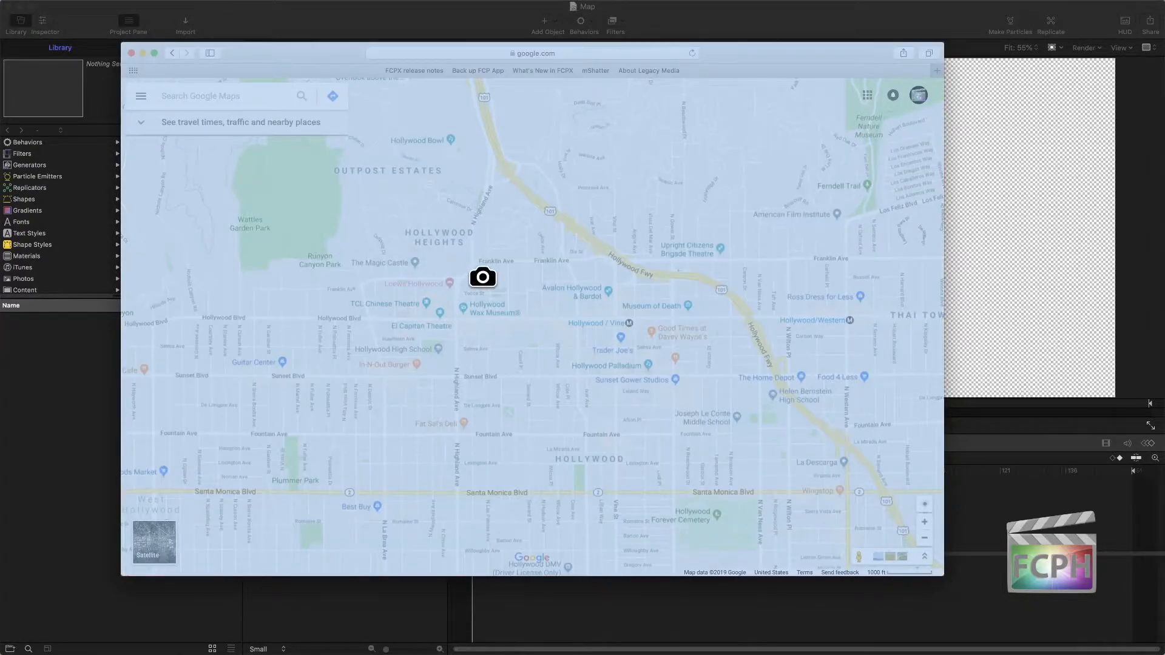
pyautogui.click(482, 276)
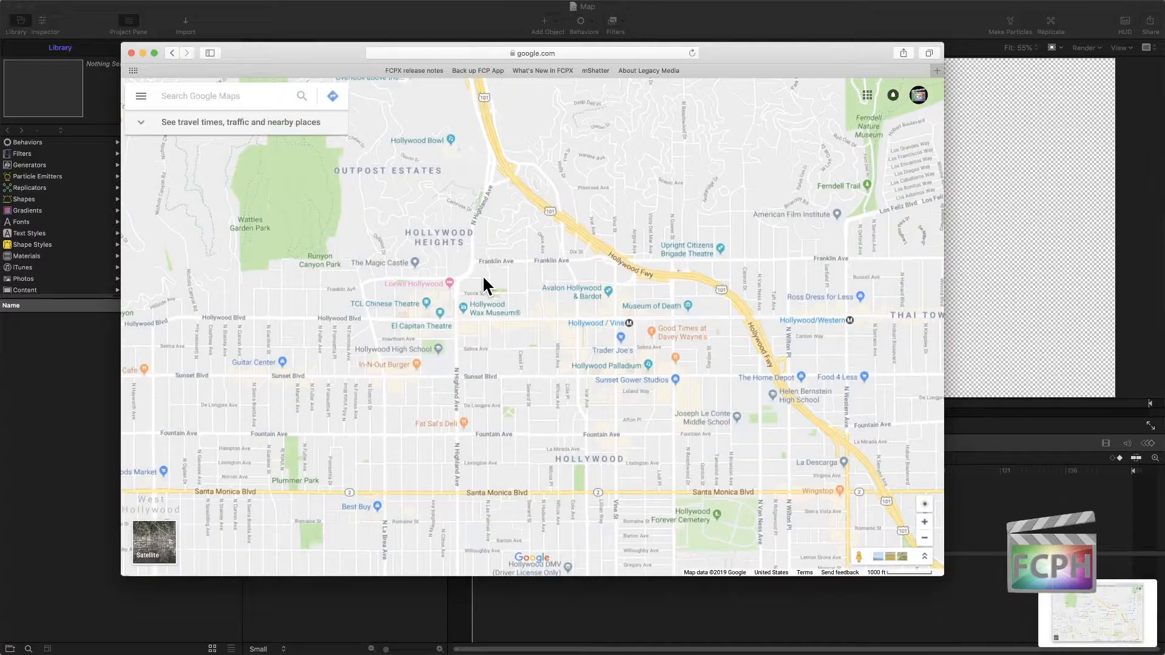
# Step: Shift the map southeast to East Hollywood and Silver Lake, and take area screenshots of the Google logo and the map data copyright line
pyautogui.moveTo(674, 516); pyautogui.dragTo(85, 275)
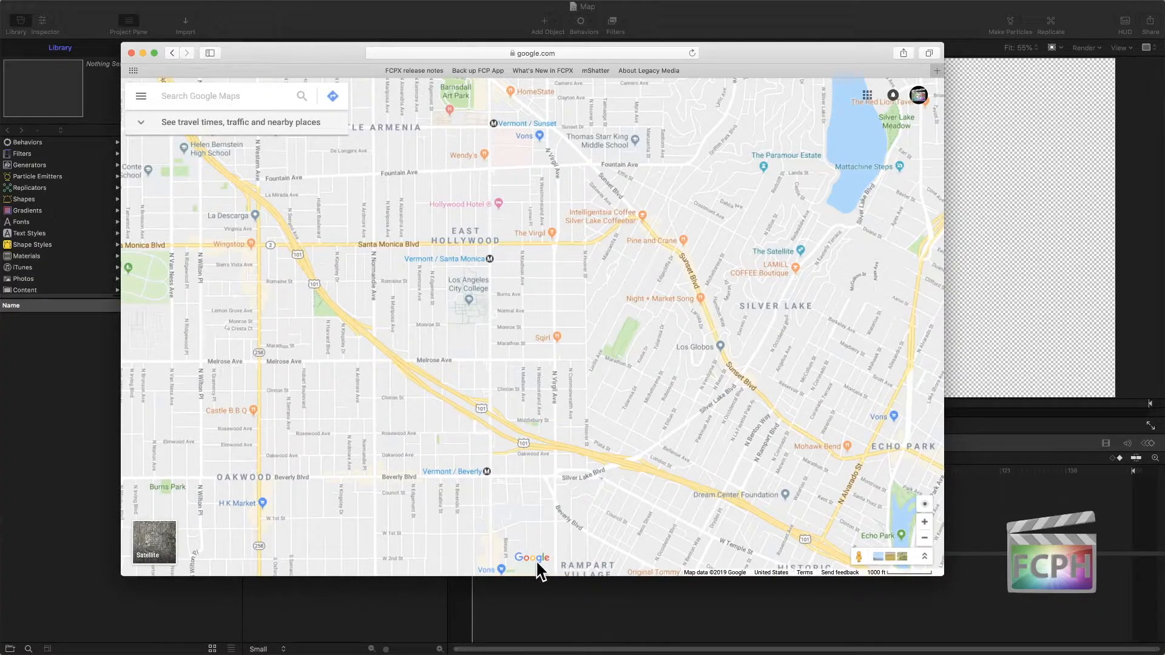
pyautogui.press('super+shift+4')
pyautogui.moveTo(507, 545); pyautogui.dragTo(553, 567)
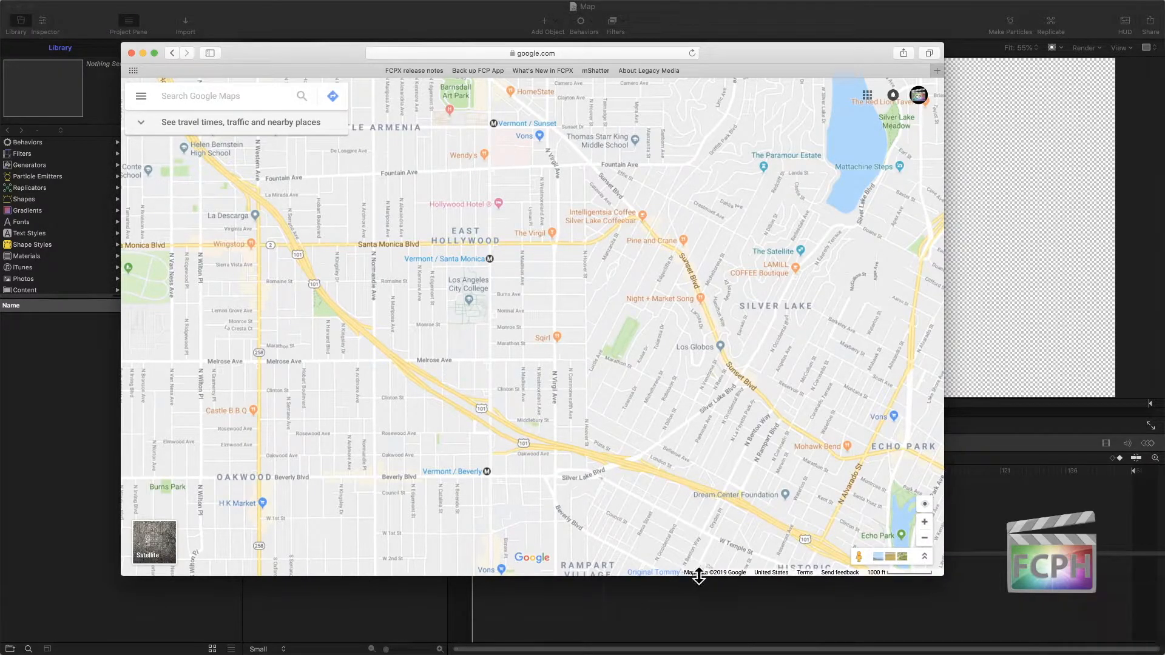
pyautogui.press('super+shift+4')
pyautogui.moveTo(679, 566); pyautogui.dragTo(791, 581)
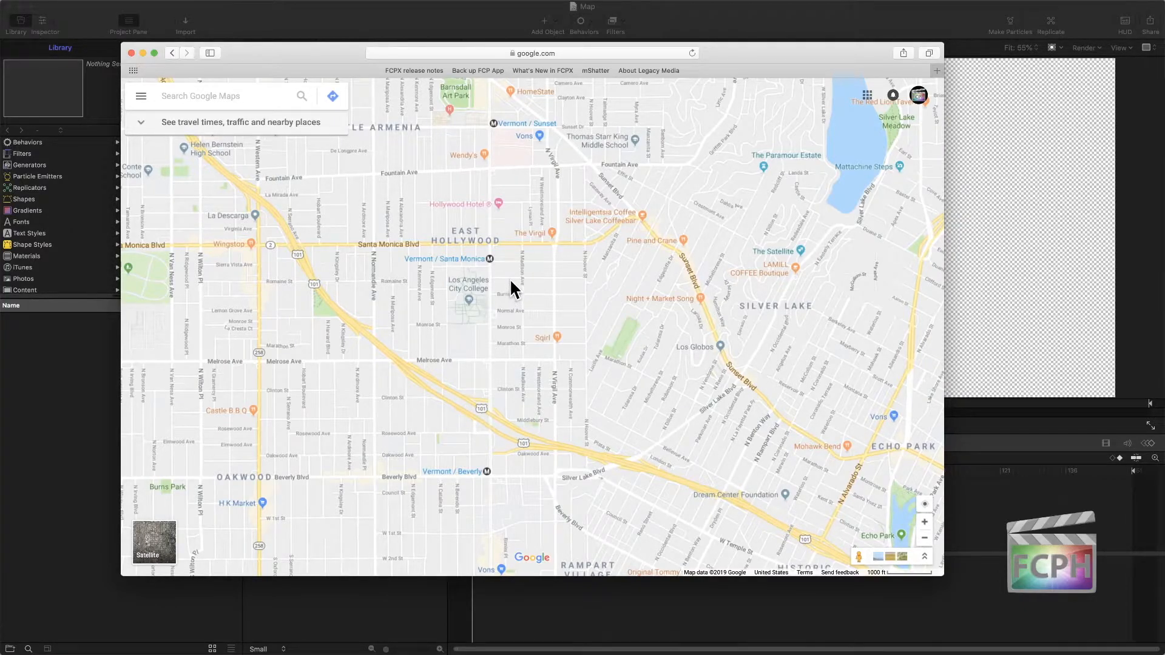
# Step: Close the browser window and show the Desktop folder in a new Finder window
pyautogui.click(131, 53)
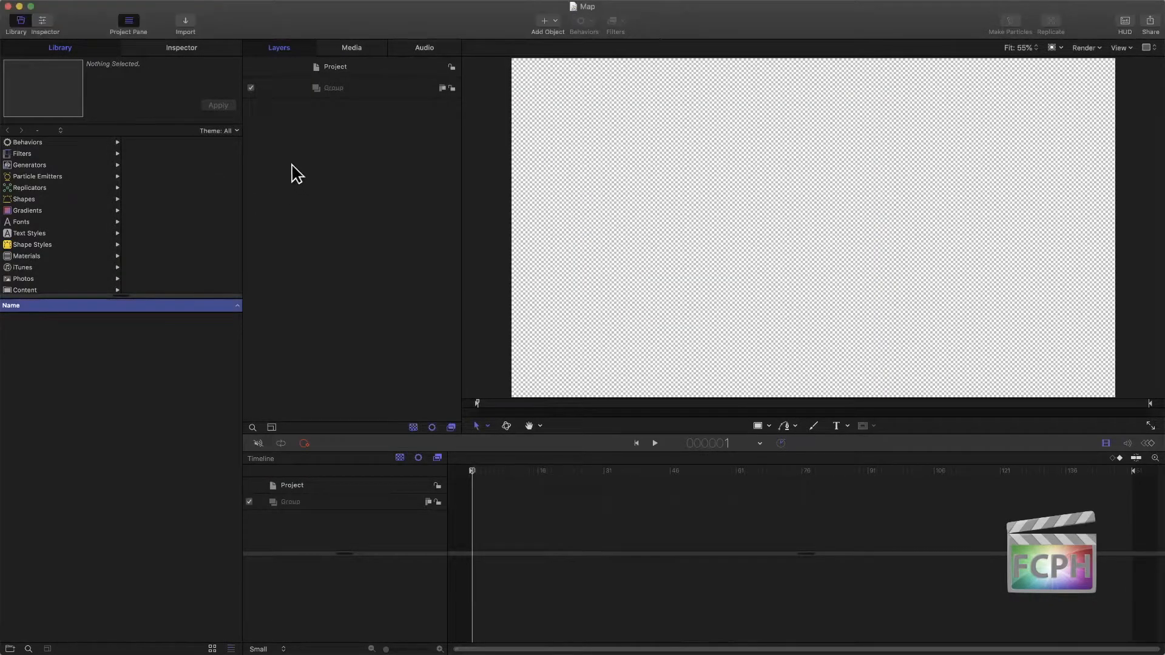
pyautogui.press('super+alt+n')
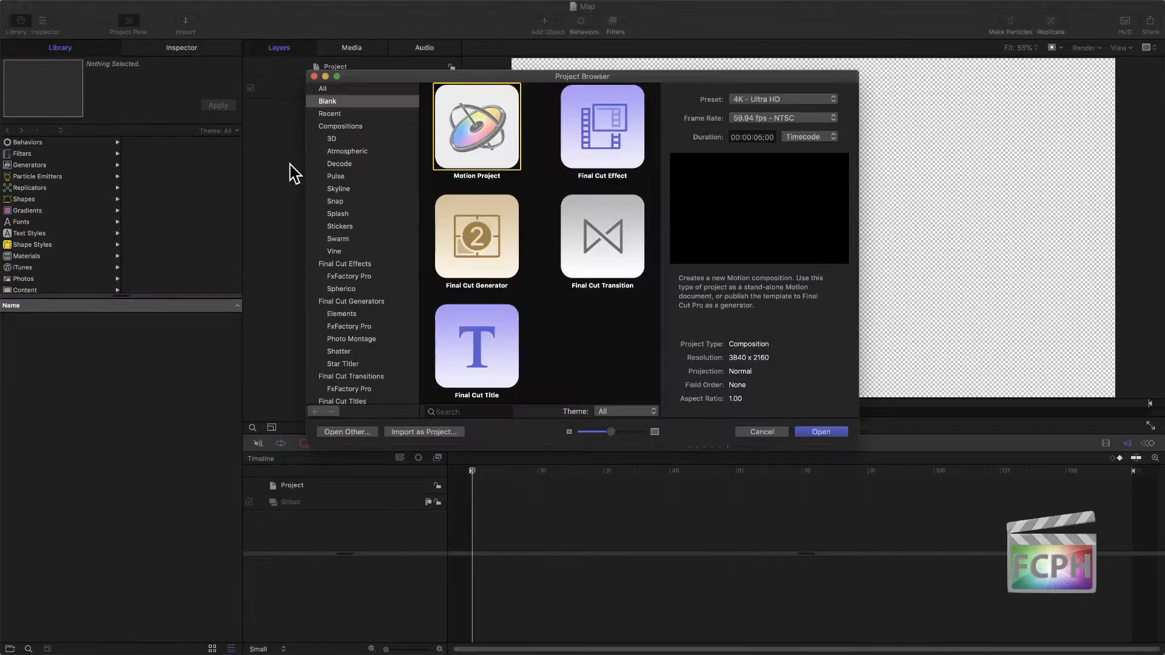
pyautogui.click(756, 429)
pyautogui.press('super+Tab')
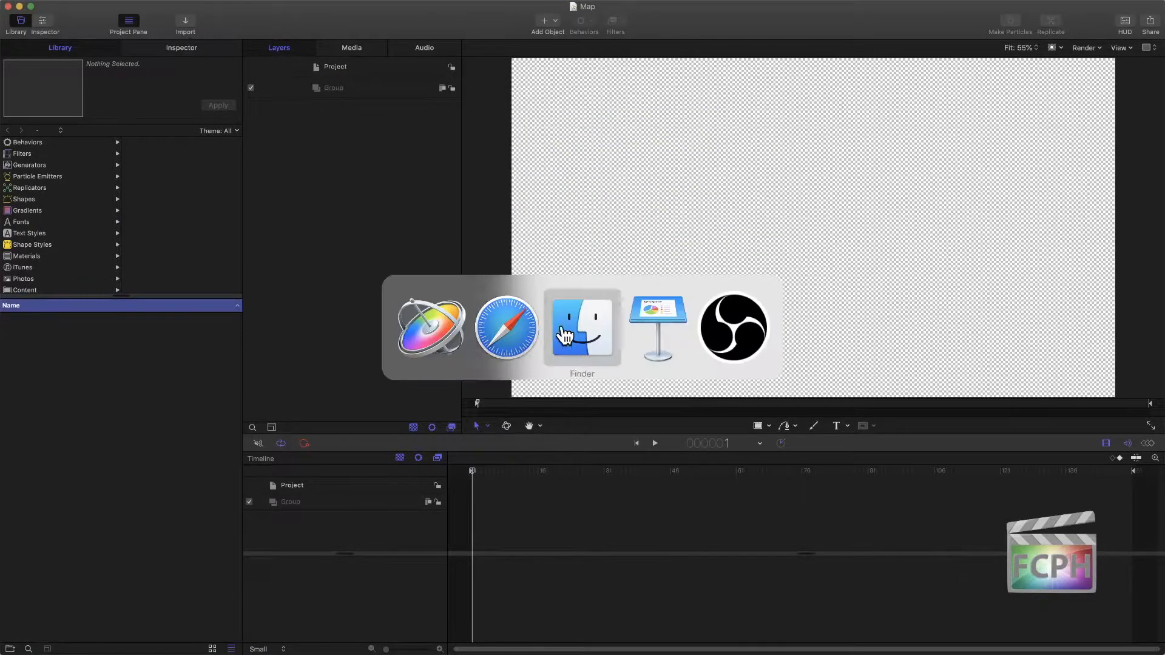
pyautogui.press('super+n')
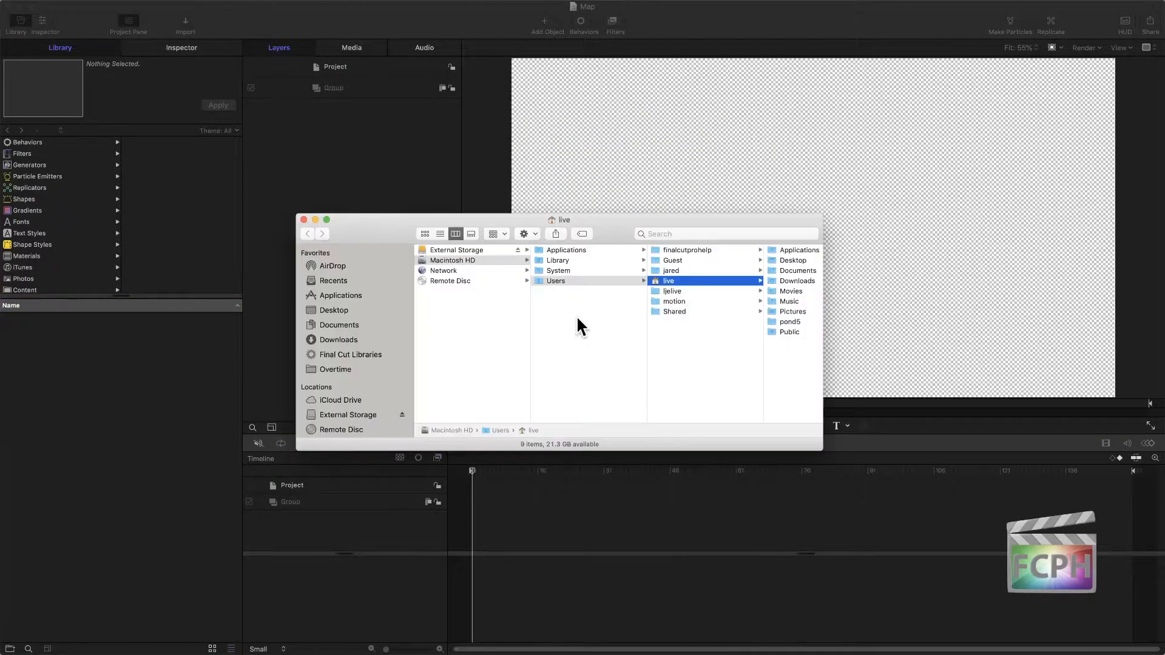
pyautogui.press('super+shift+d')
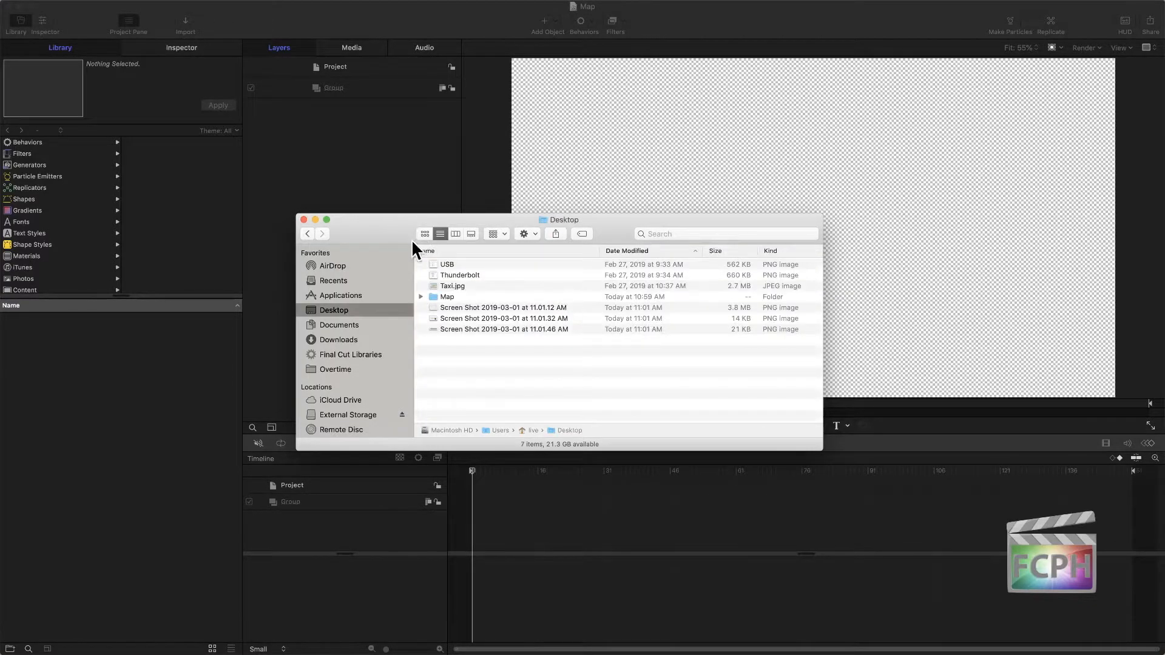
# Step: Add the three new map screenshots from the Desktop folder to the project's Group, and close the Finder window
pyautogui.click(485, 308)
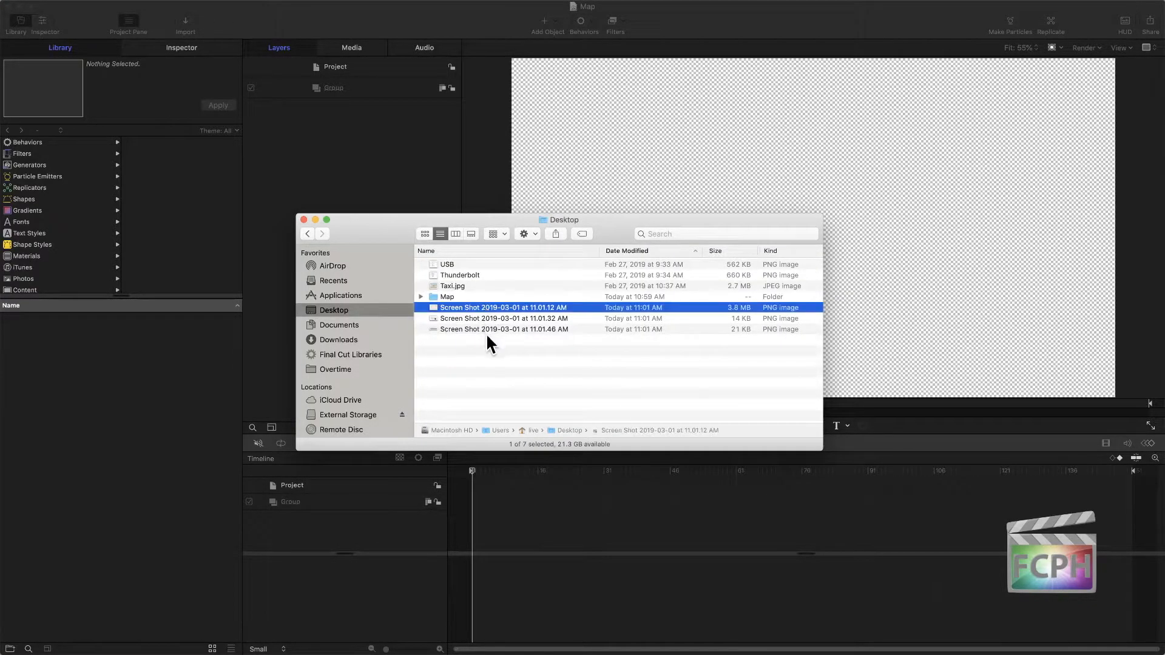
pyautogui.keyDown('shift'); pyautogui.click(485, 328); pyautogui.keyUp('shift')
pyautogui.moveTo(481, 312); pyautogui.dragTo(346, 112)
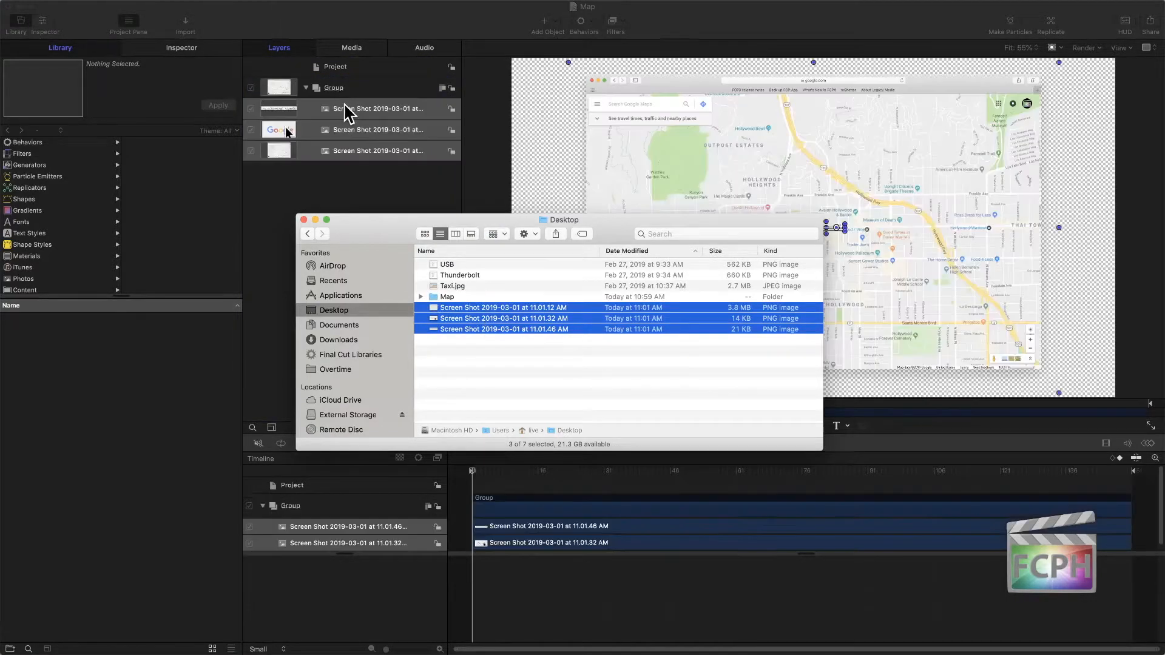
pyautogui.click(303, 221)
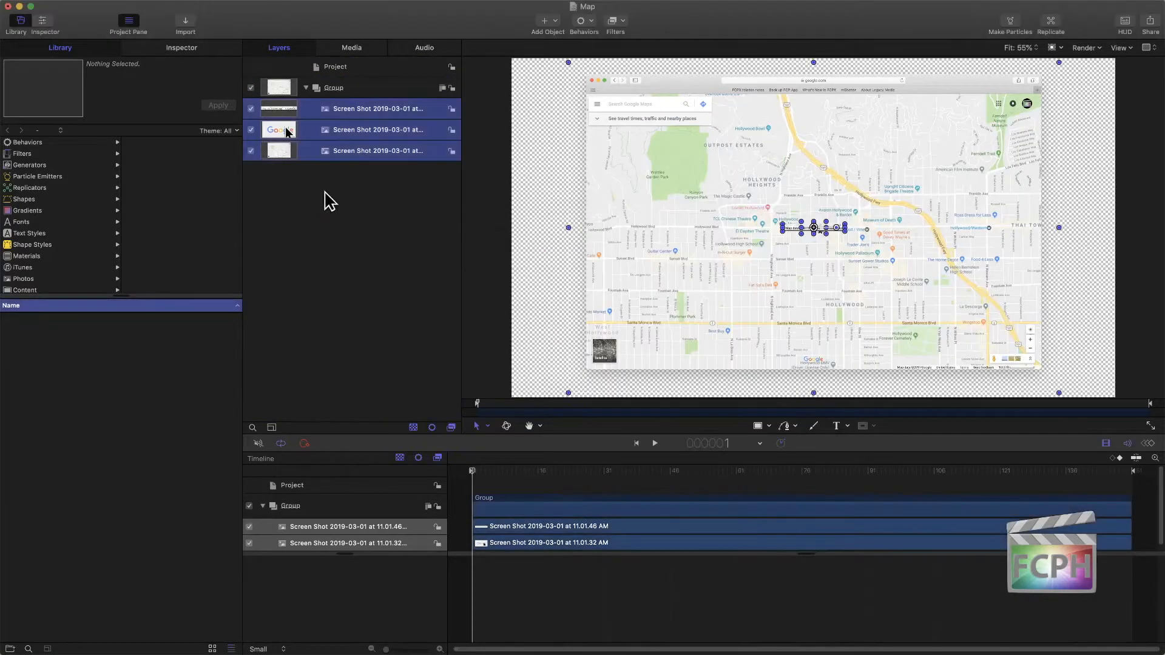
pyautogui.click(329, 190)
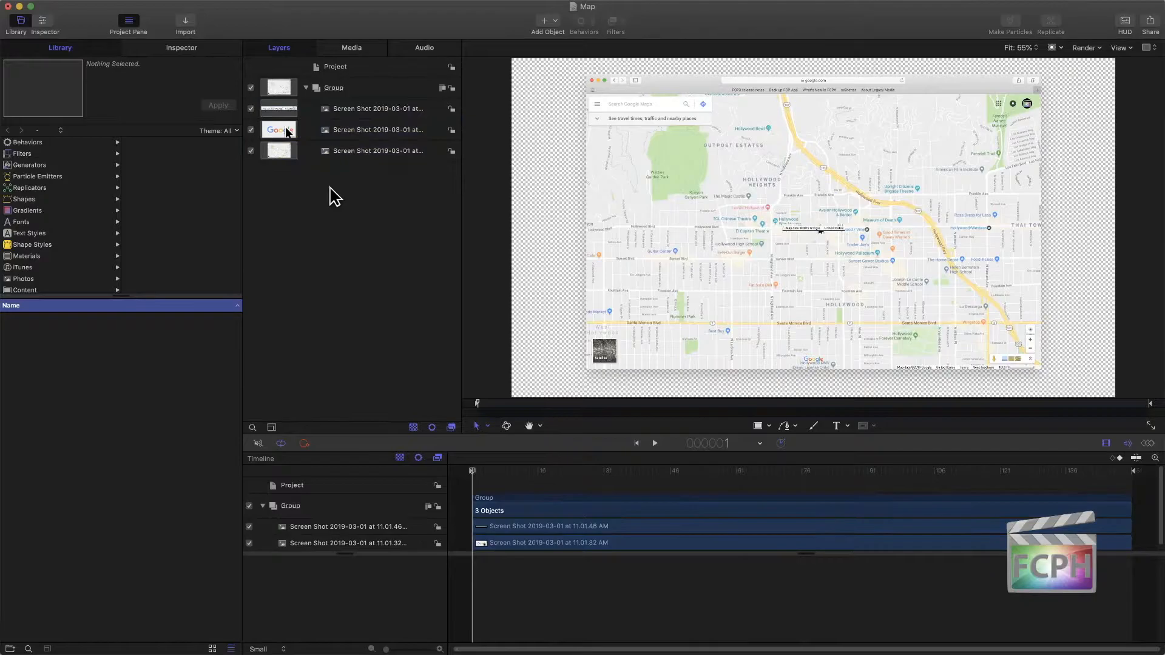
# Step: Scale the full map screenshot to 233% and reposition it to about X -114 px, Y 86 px
pyautogui.click(344, 149)
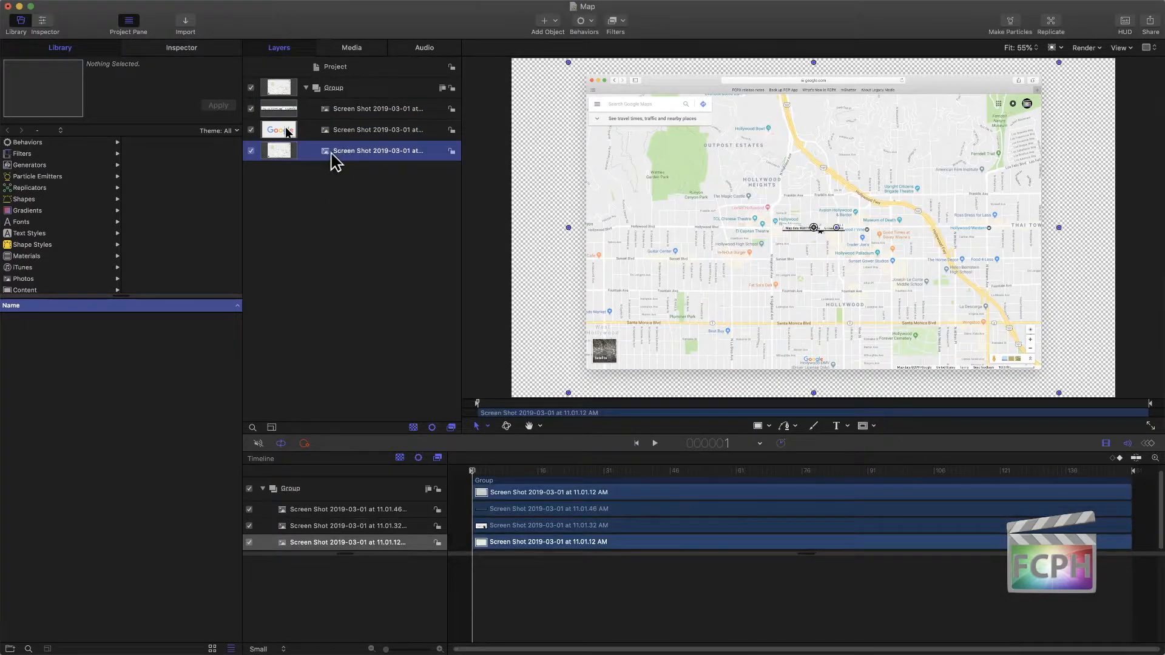
pyautogui.click(176, 48)
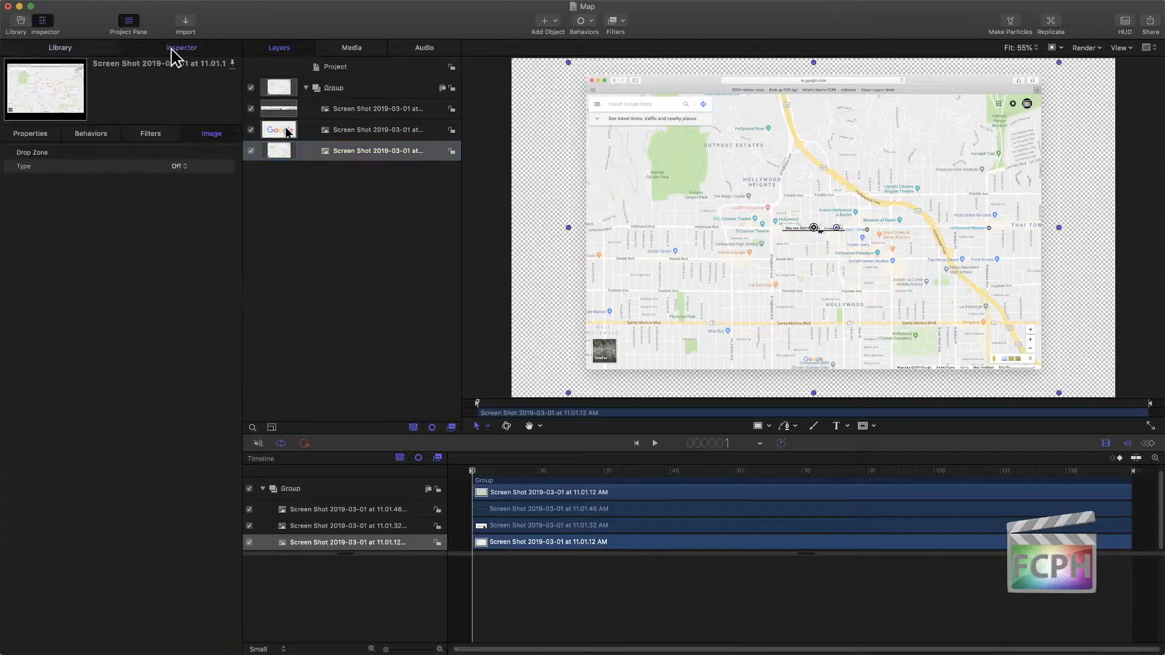
pyautogui.click(31, 134)
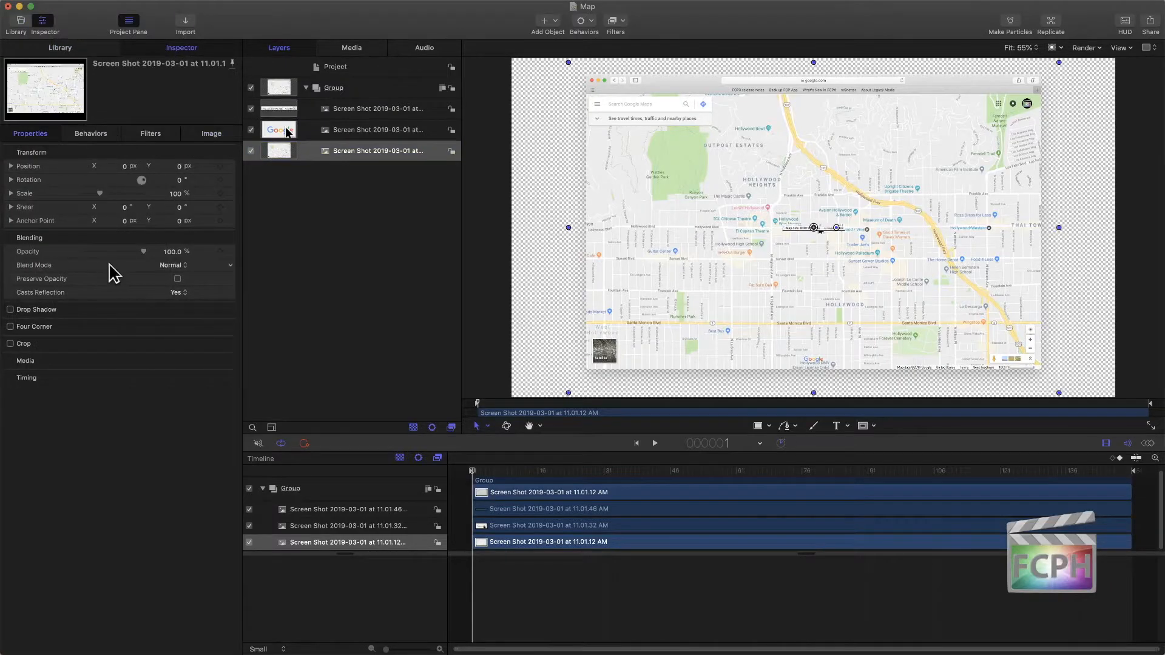
pyautogui.moveTo(99, 193); pyautogui.dragTo(113, 195)
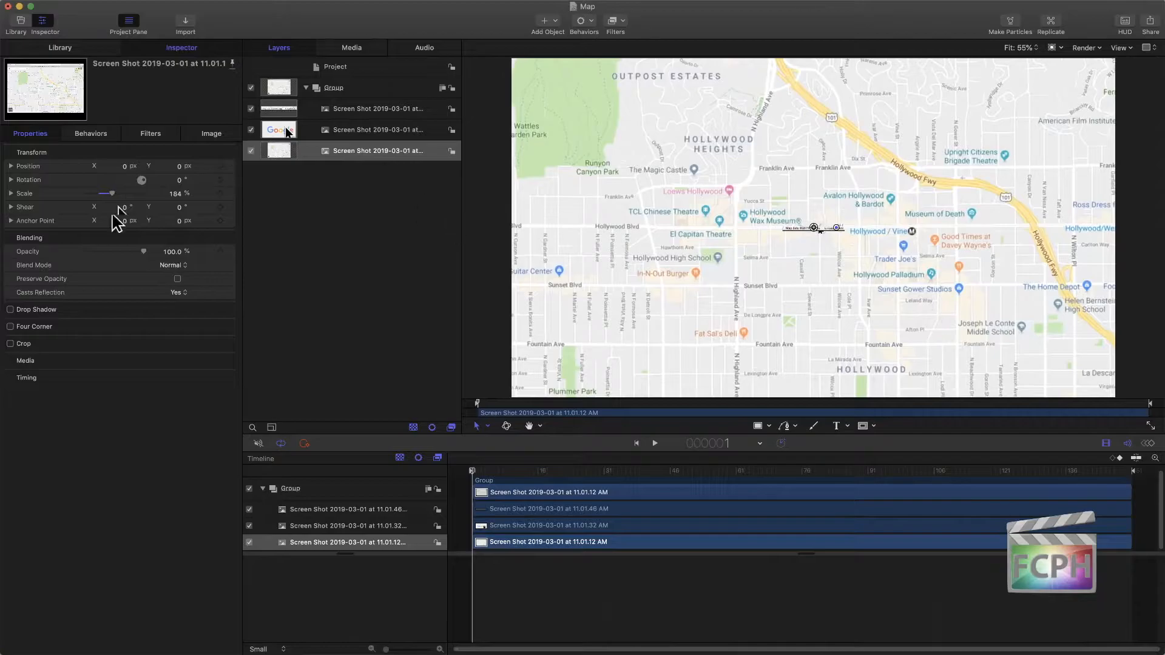
pyautogui.moveTo(112, 193); pyautogui.dragTo(120, 193)
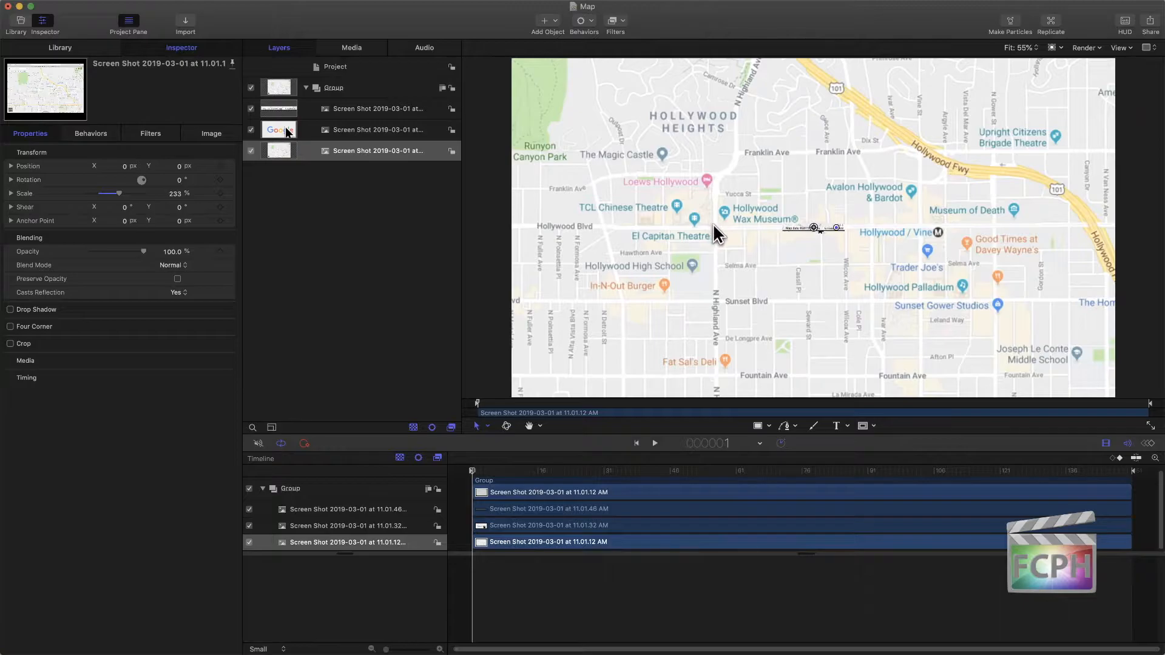
pyautogui.moveTo(756, 241); pyautogui.dragTo(763, 240)
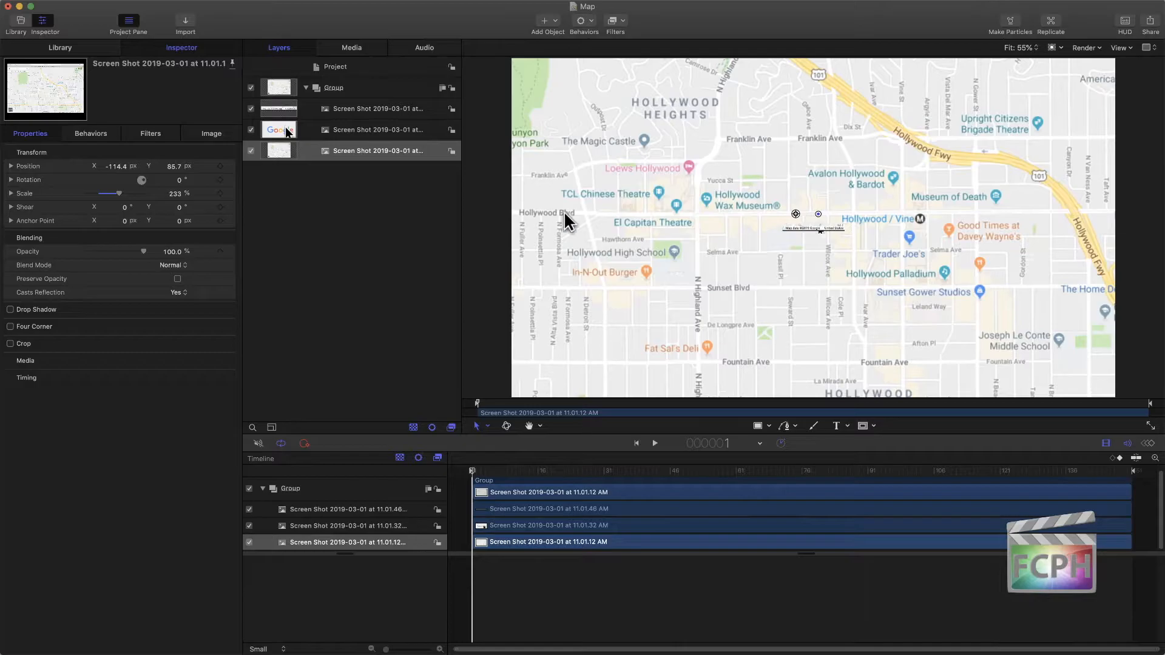
# Step: Rename the full map screenshot layer as Map and lock it
pyautogui.doubleClick(389, 153)
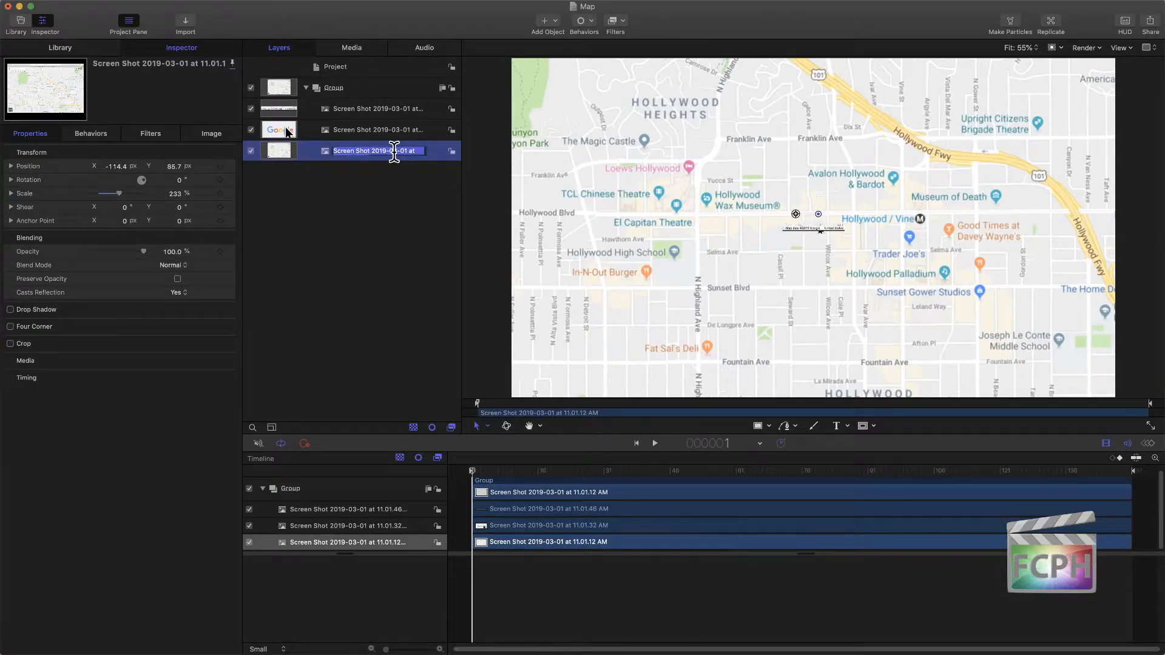
pyautogui.write('Map')
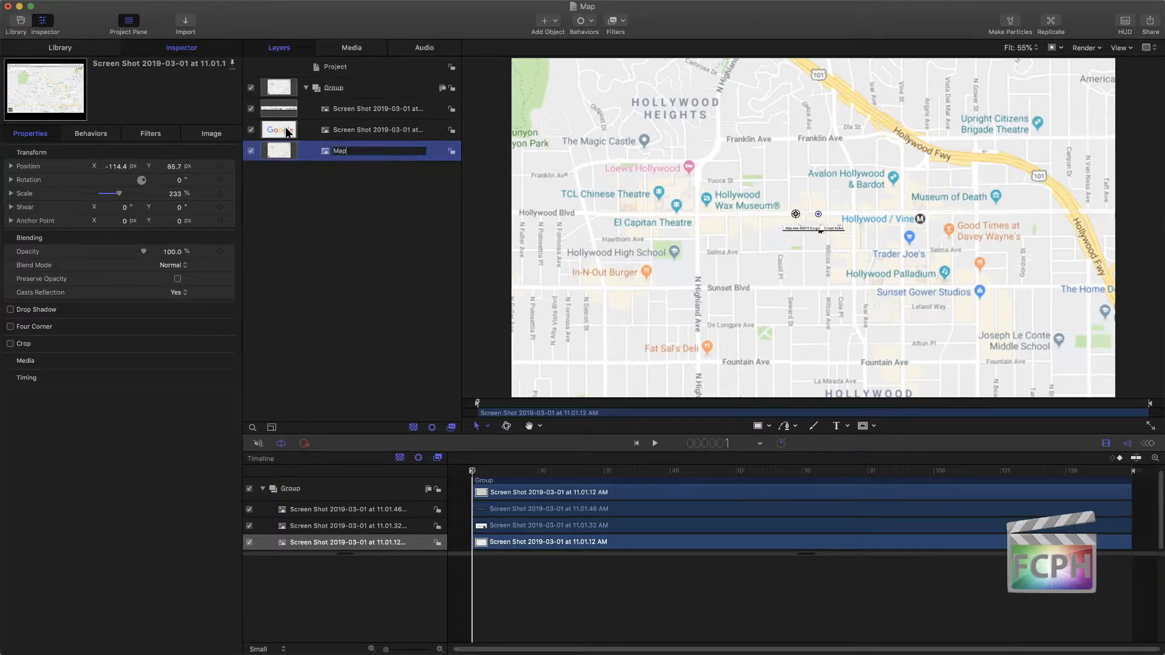
pyautogui.press('Return')
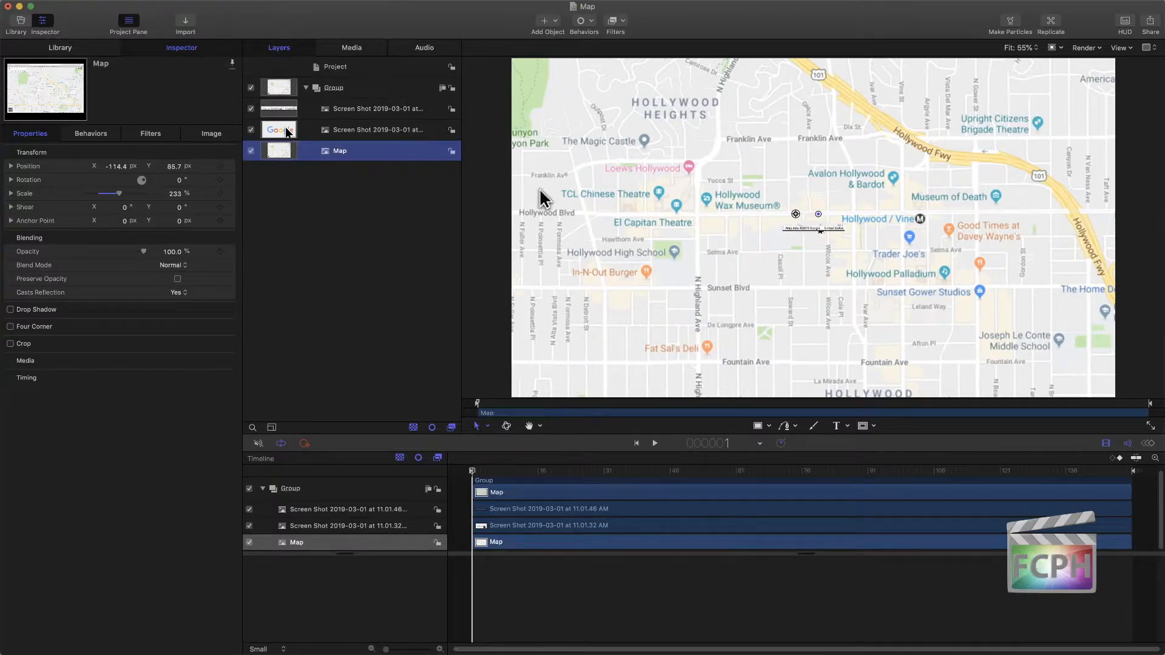
pyautogui.click(452, 151)
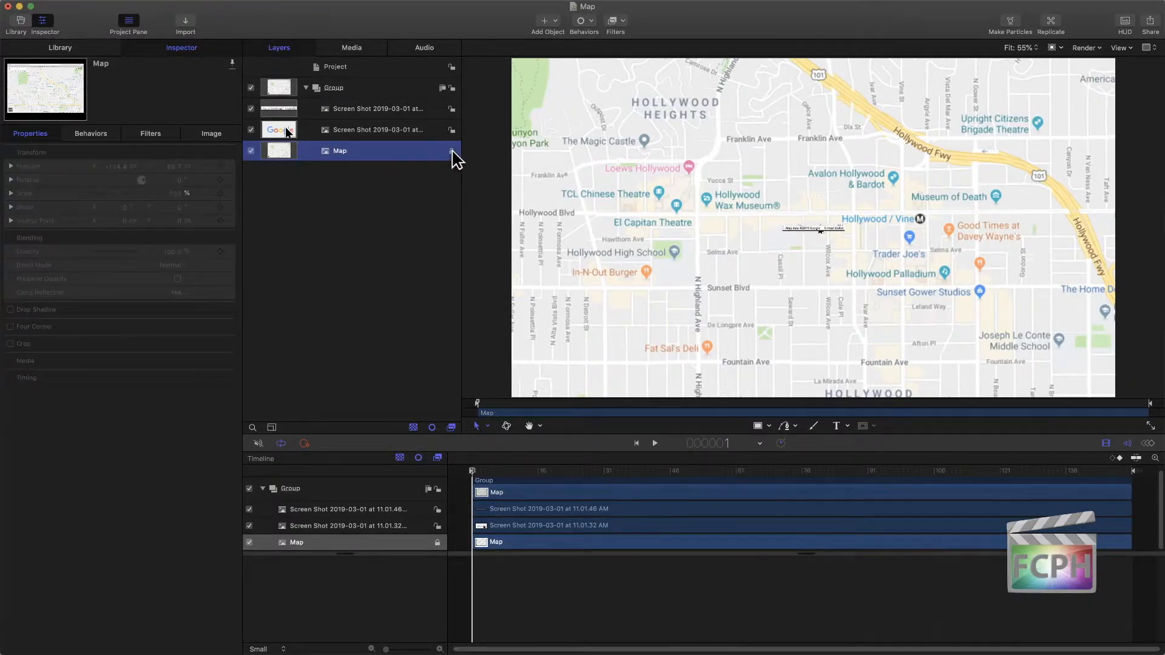
pyautogui.click(742, 243)
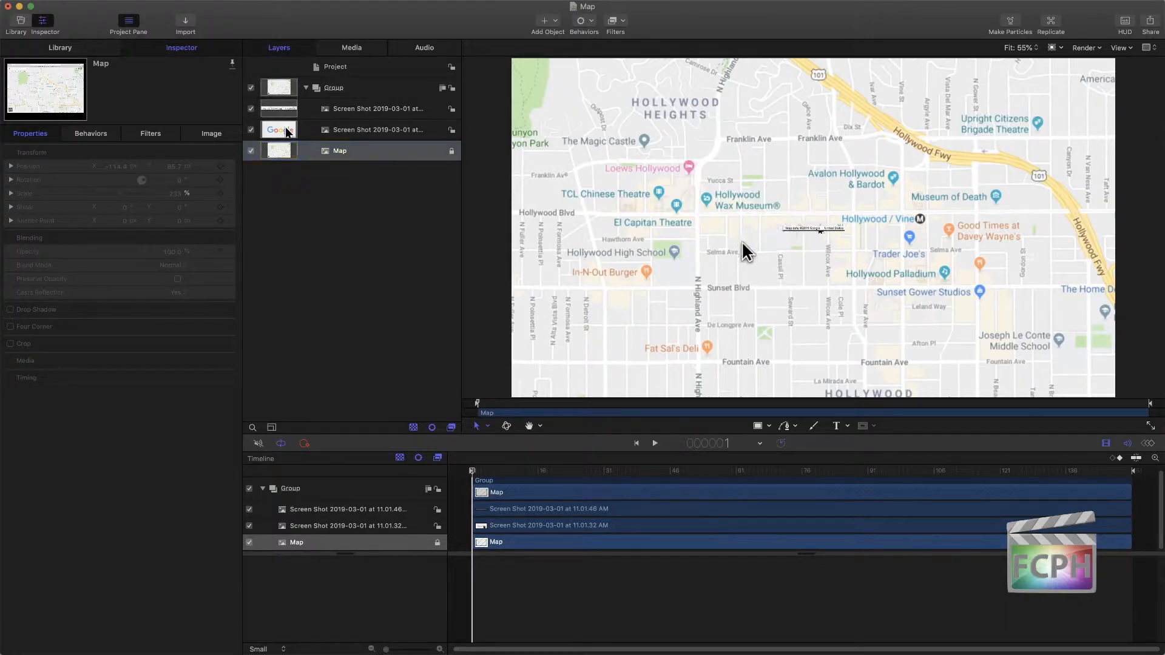
# Step: Try moving the Google logo screenshot lower on the canvas, and delete its layer from the Group
pyautogui.click(392, 131)
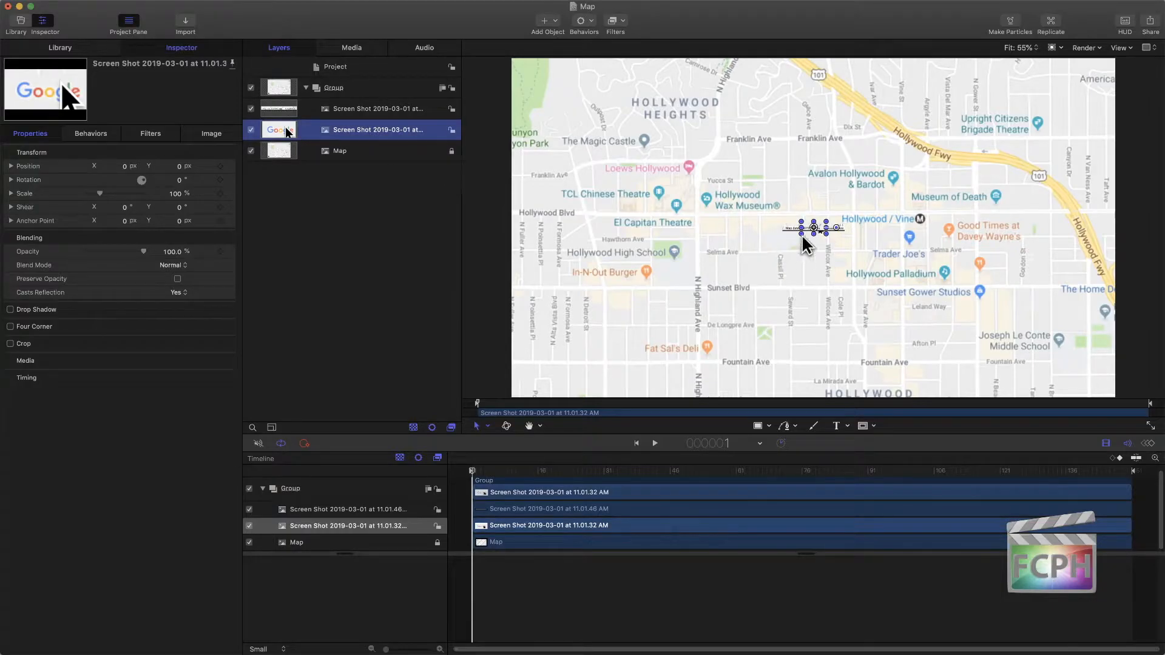
pyautogui.moveTo(806, 225); pyautogui.dragTo(791, 270)
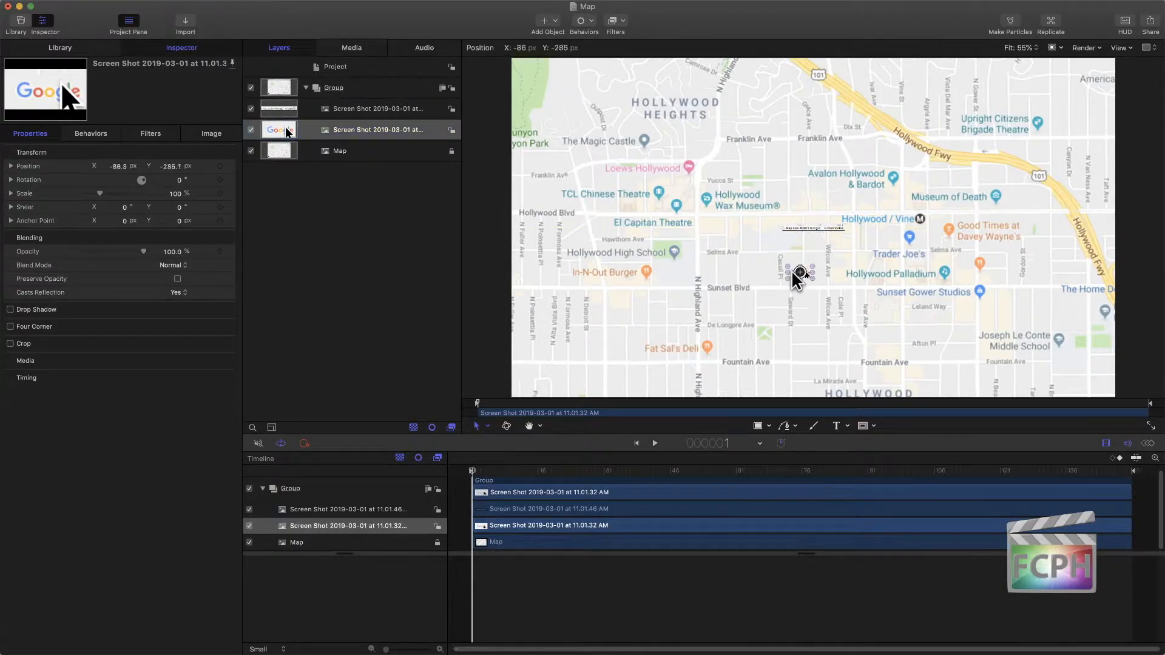
pyautogui.click(806, 297)
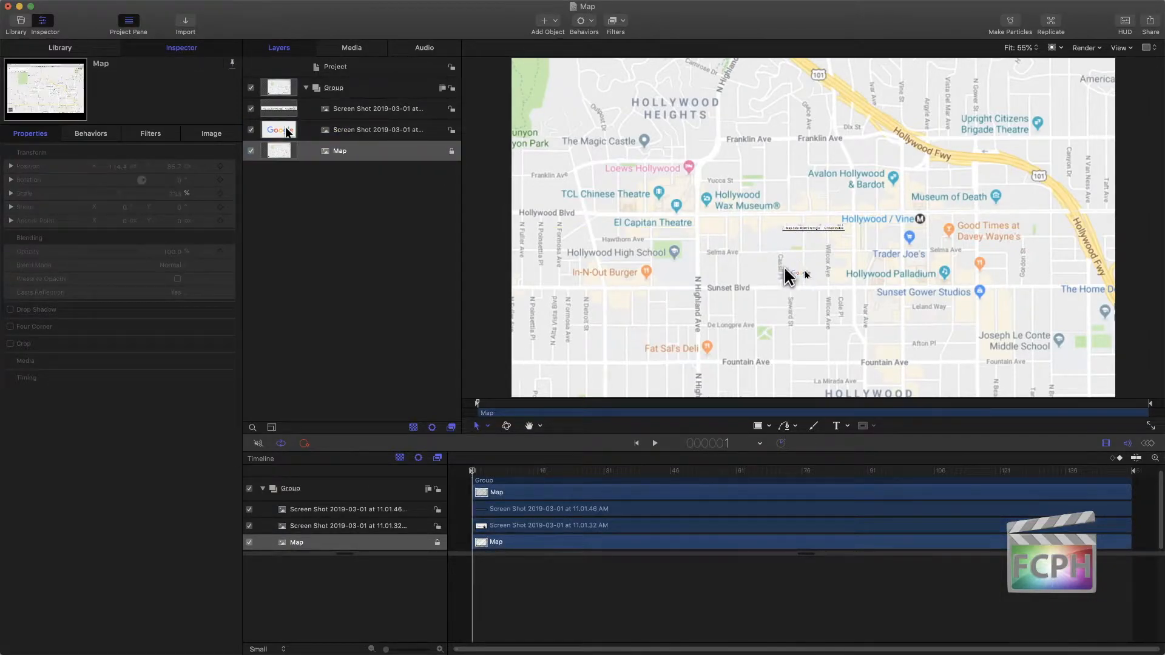
pyautogui.click(370, 130)
pyautogui.press('Delete')
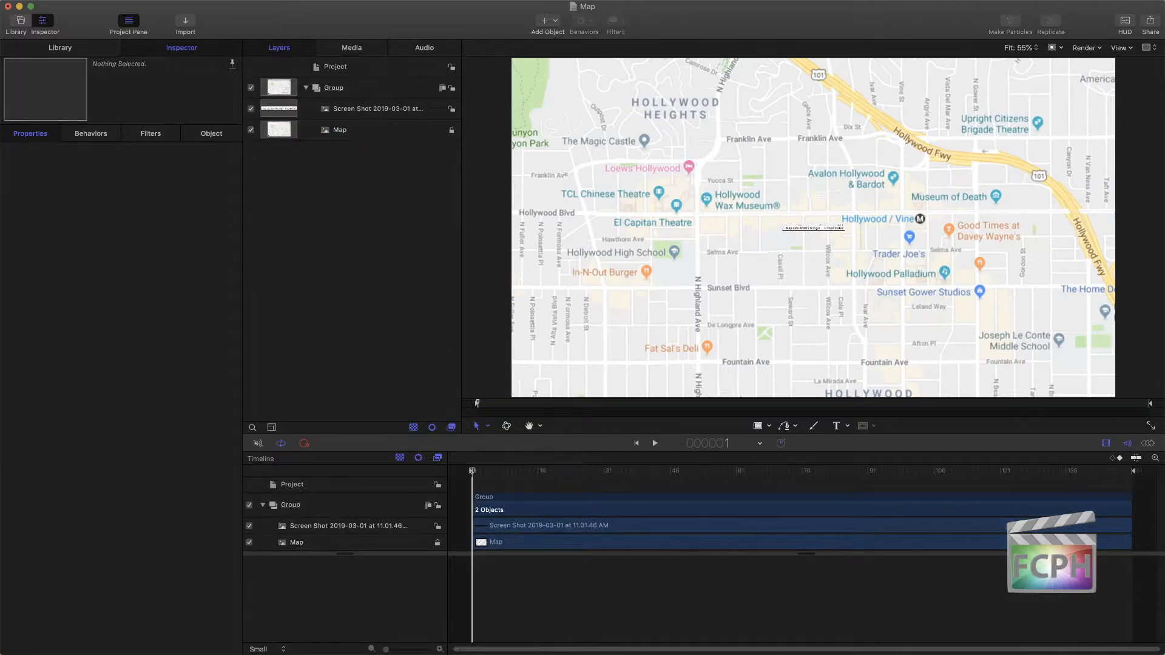
# Step: Switch to Google Maps in the browser, shift the map to the Rancho San Rafael area, and take an area screenshot of the Google logo
pyautogui.press('super+Tab')
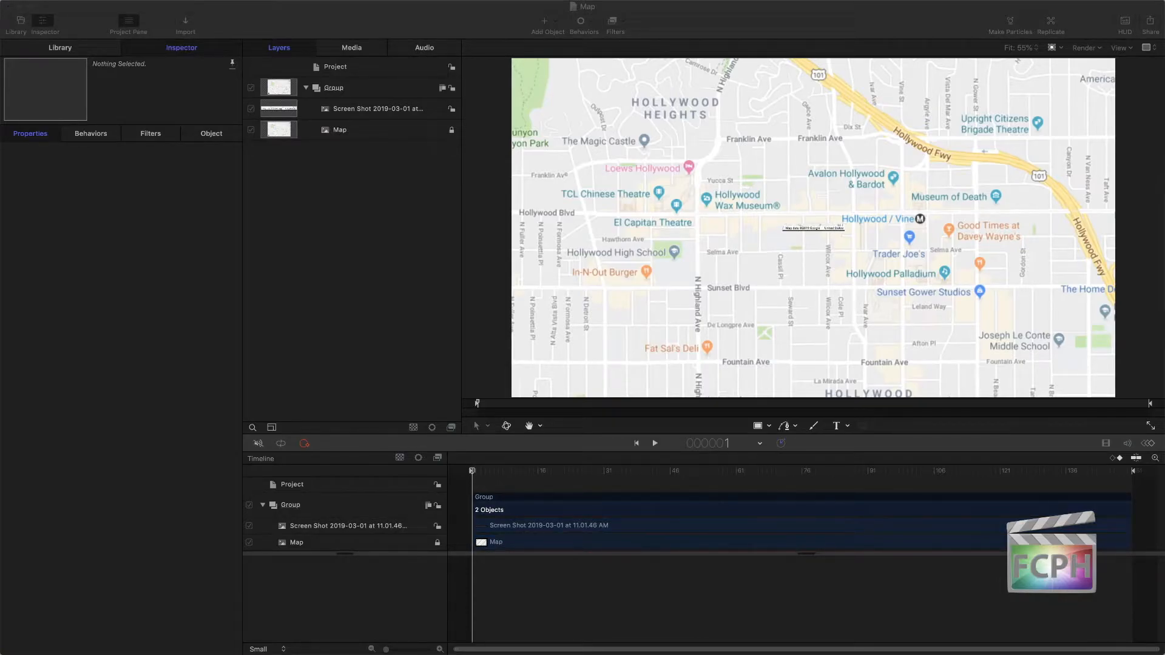
pyautogui.moveTo(1164, 139); pyautogui.dragTo(308, 49)
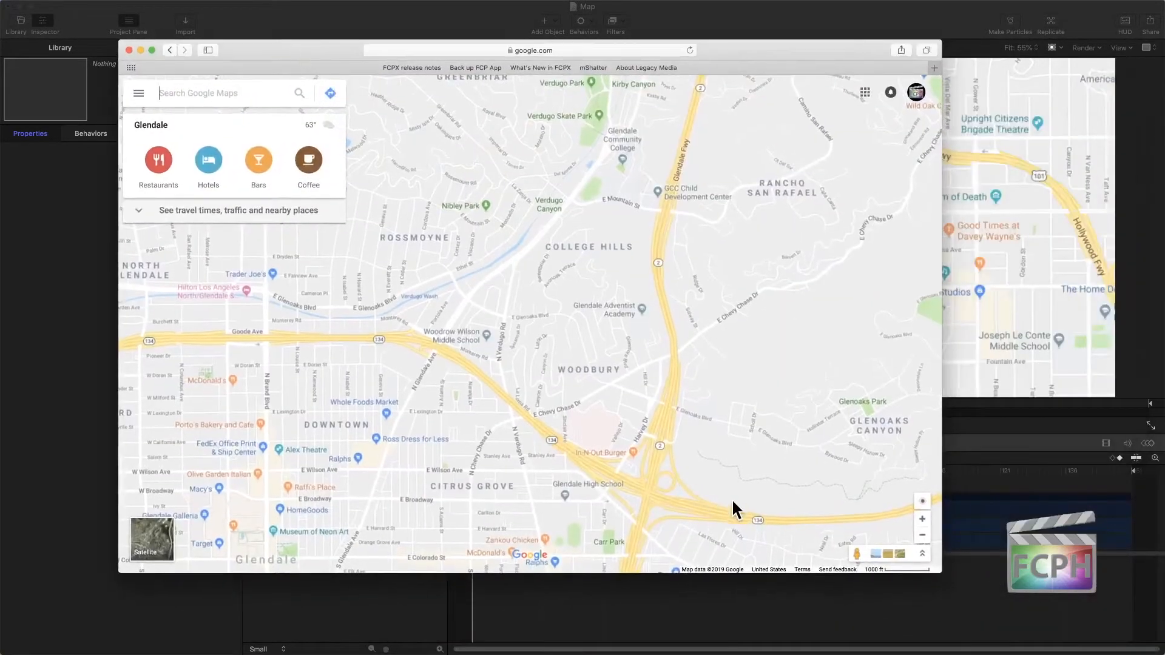
pyautogui.moveTo(733, 510); pyautogui.dragTo(486, 561)
pyautogui.moveTo(598, 408); pyautogui.dragTo(624, 494)
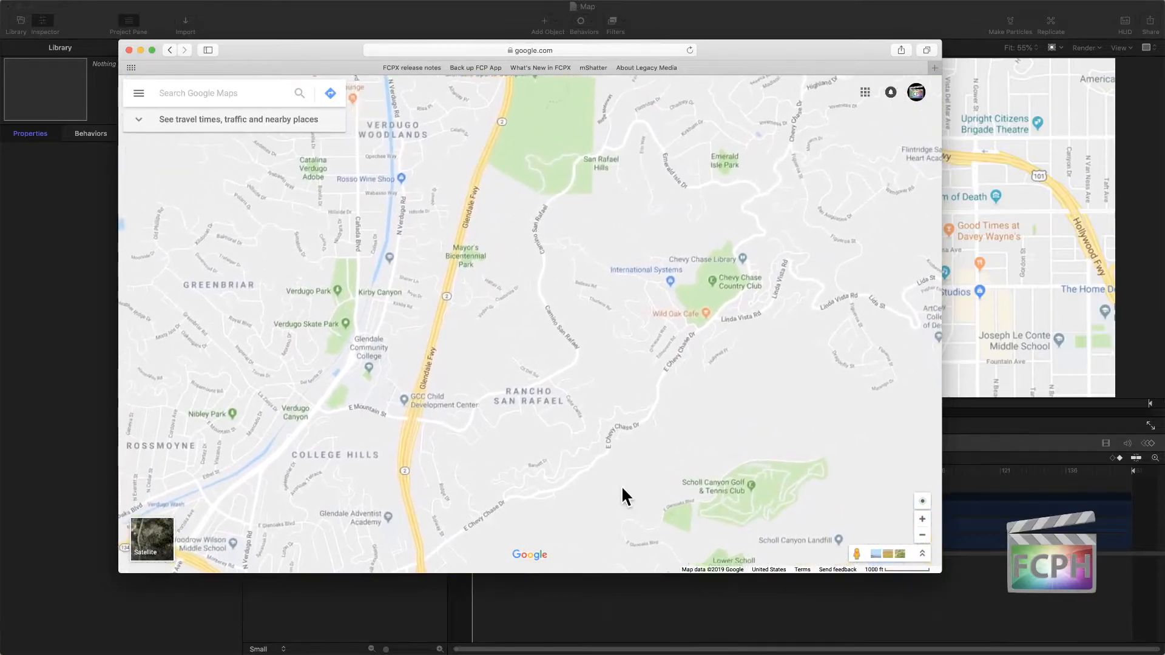
pyautogui.press('super+shift+4')
pyautogui.moveTo(569, 537); pyautogui.dragTo(495, 567)
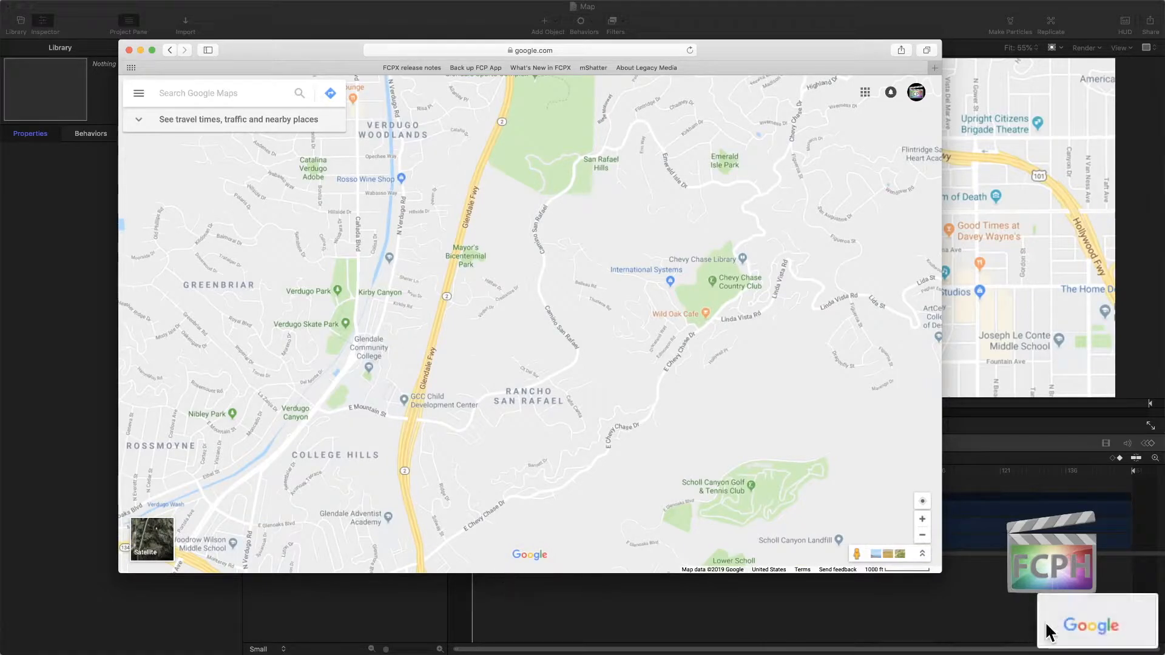
pyautogui.click(129, 50)
# Step: Switch to Finder, preview the newest Google logo screenshot, and add it to the Group as the topmost layer
pyautogui.click(371, 283)
pyautogui.press('super+Tab')
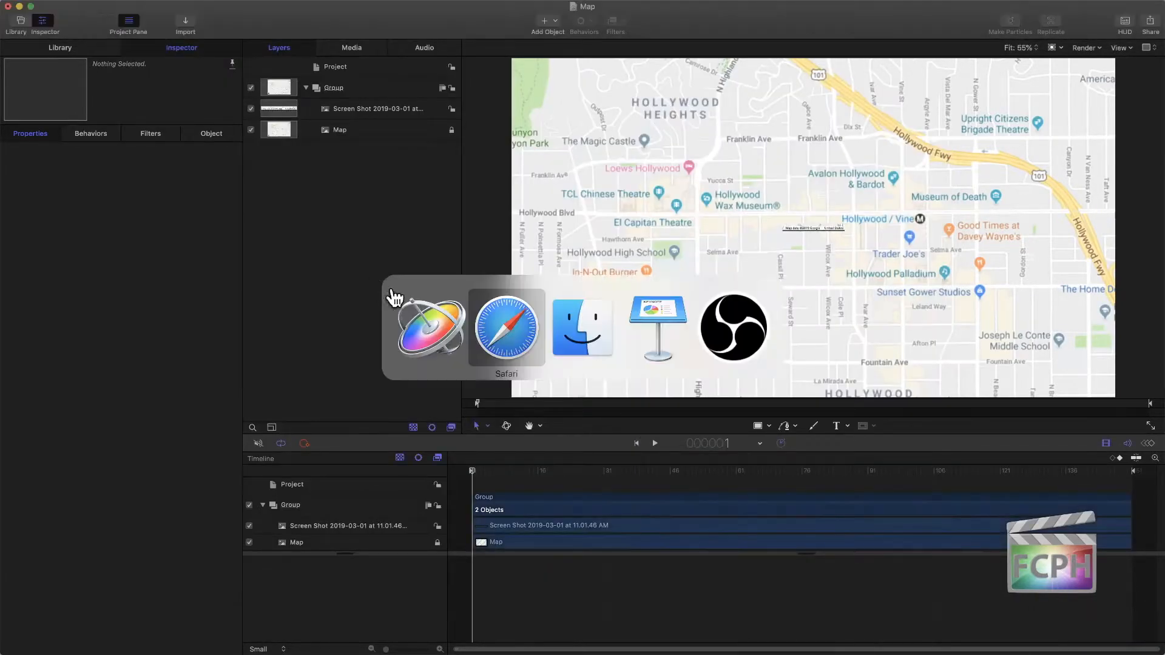
pyautogui.click(479, 341)
pyautogui.press('space')
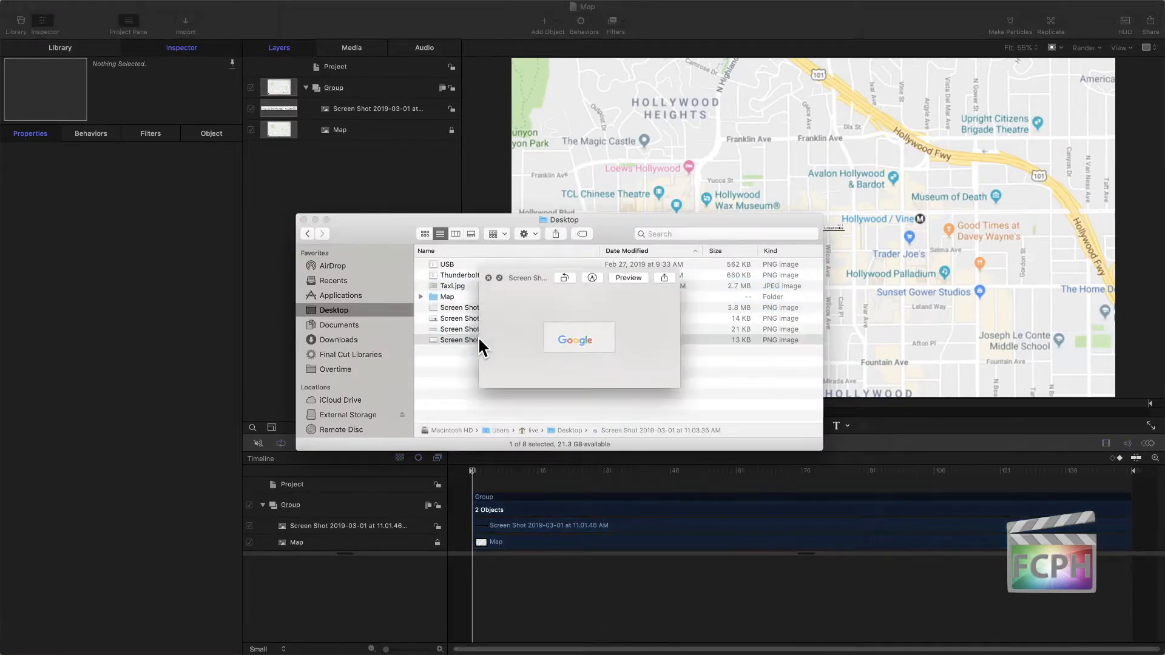
pyautogui.press('space')
pyautogui.moveTo(482, 341); pyautogui.dragTo(368, 107)
pyautogui.click(369, 106)
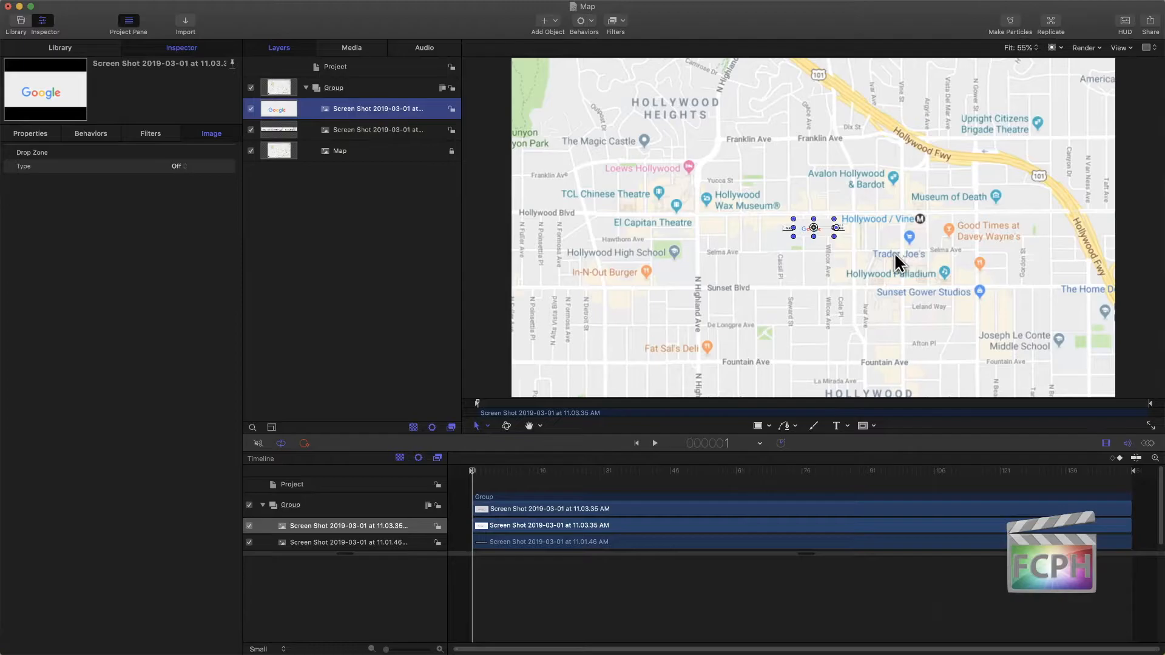
# Step: Move the Google logo to the map's lower edge, just left of the La Mirada Ave label
pyautogui.moveTo(805, 236); pyautogui.dragTo(780, 376)
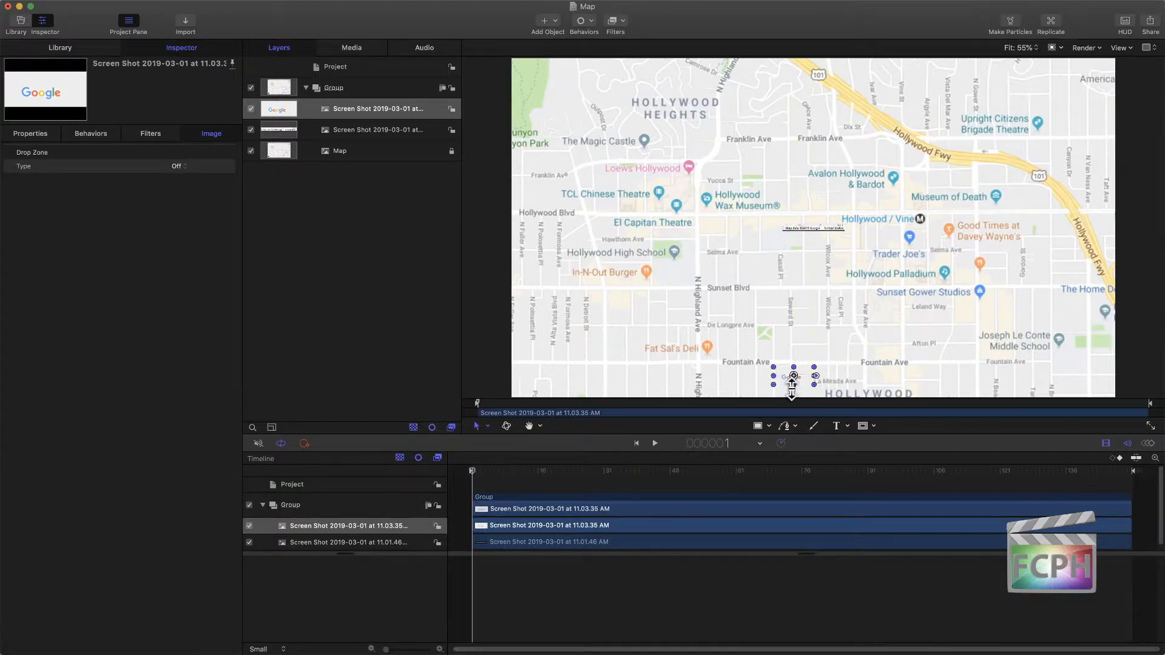
pyautogui.click(805, 371)
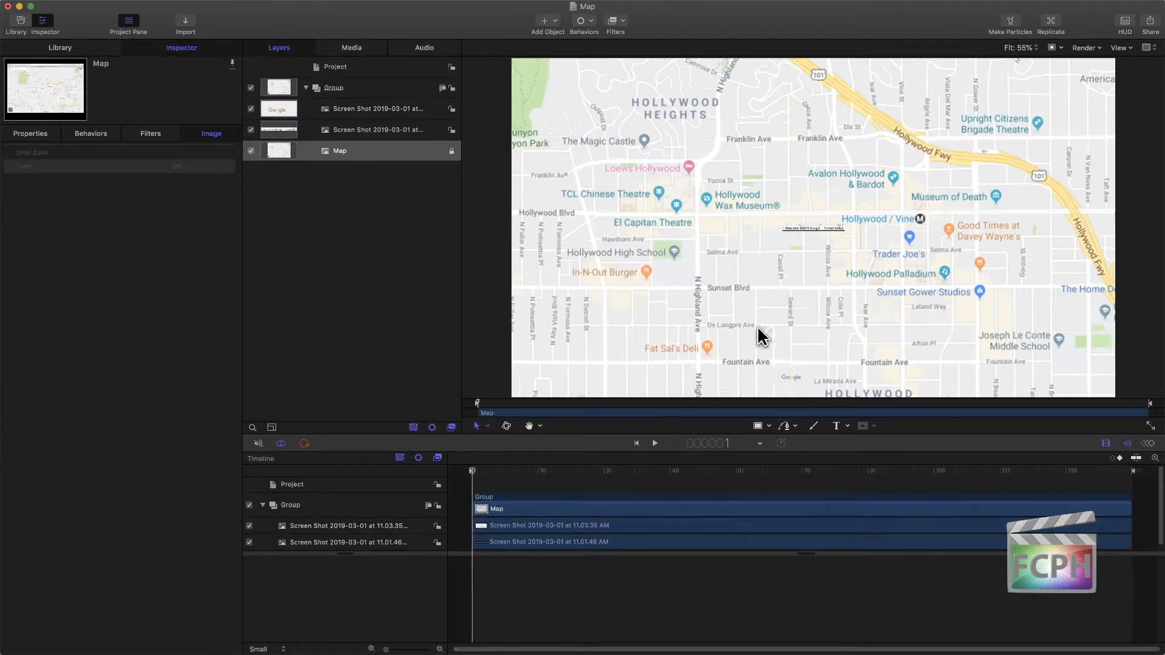
pyautogui.click(338, 109)
pyautogui.click(340, 110)
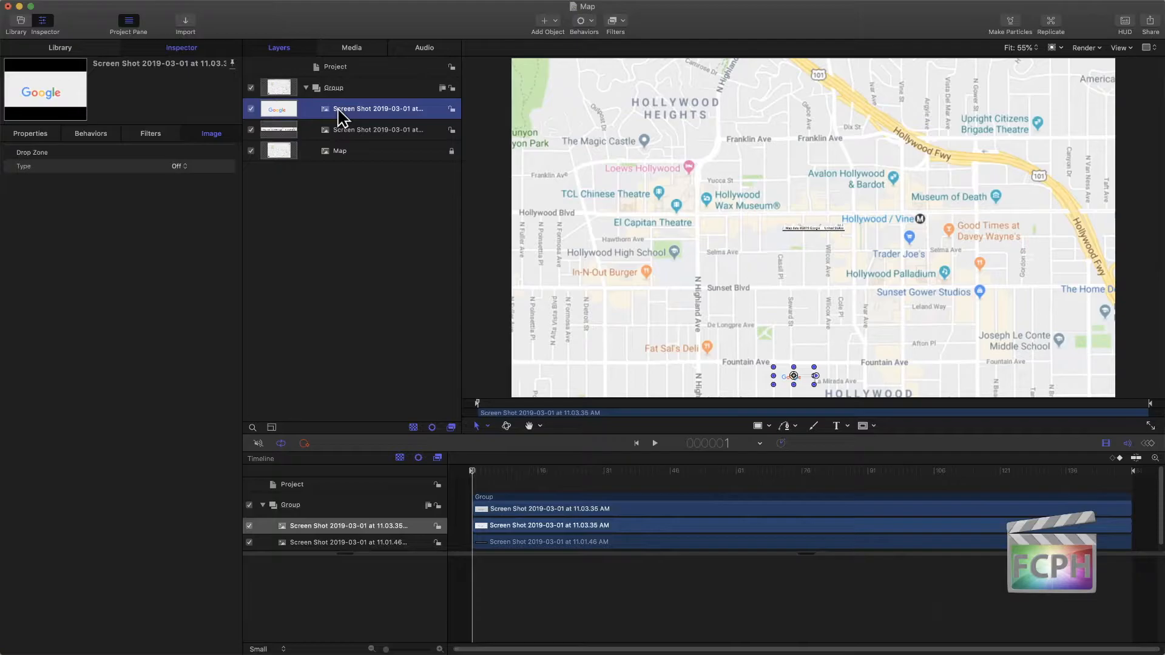
# Step: Move the map-data copyright screenshot to the map's lower edge, just right of the large HOLLYWOOD label
pyautogui.click(350, 130)
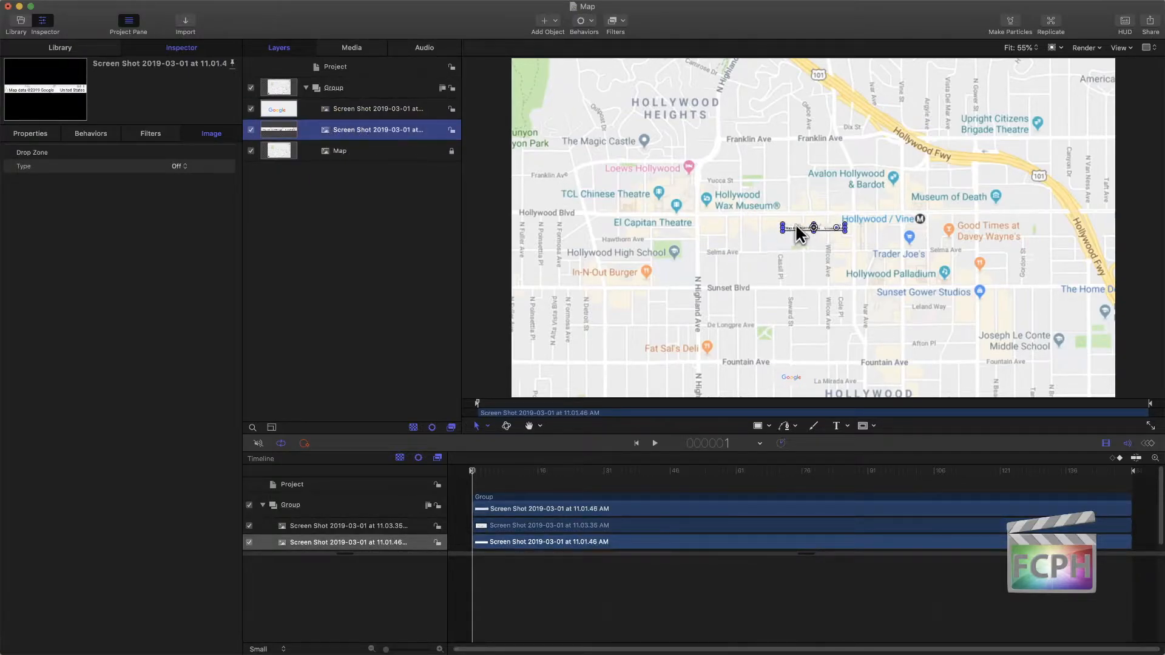
pyautogui.moveTo(796, 233); pyautogui.dragTo(930, 395)
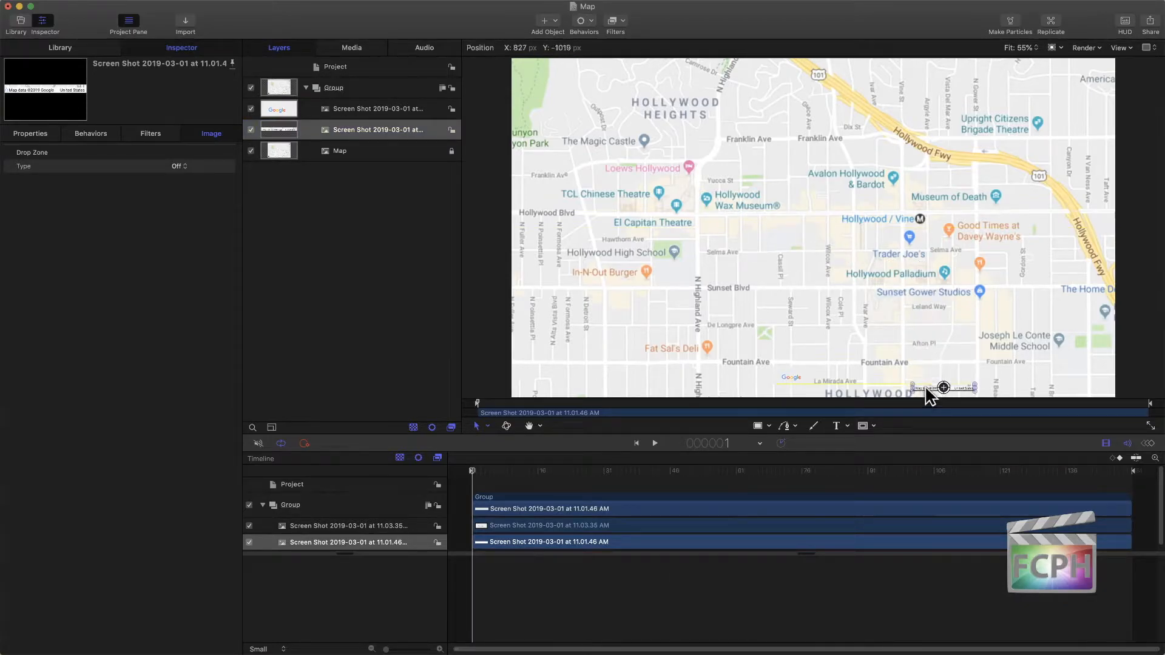
pyautogui.click(363, 187)
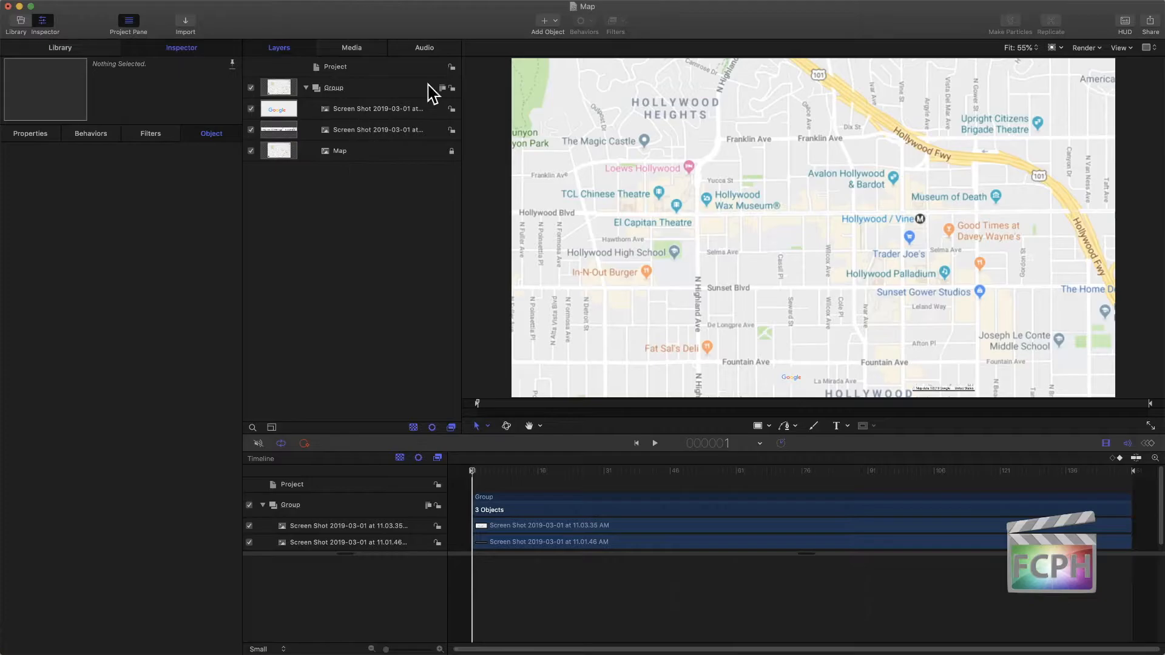
# Step: Rename the Group holding the map and overlays as Map, then lock and collapse it
pyautogui.click(450, 88)
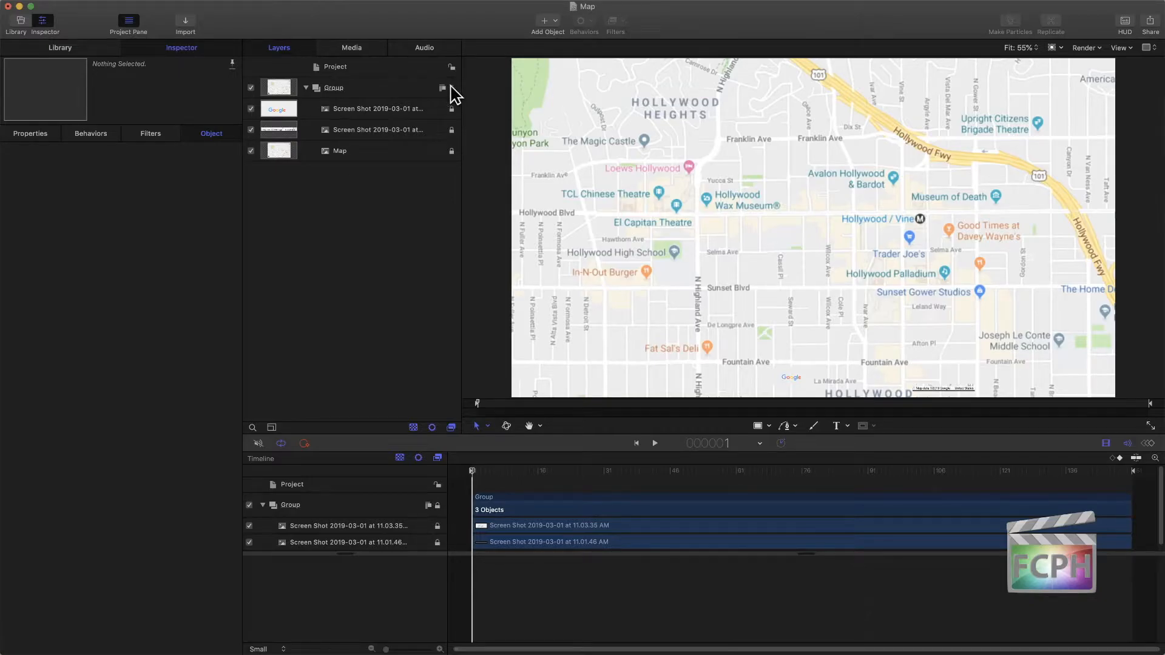
pyautogui.click(333, 86)
pyautogui.click(451, 88)
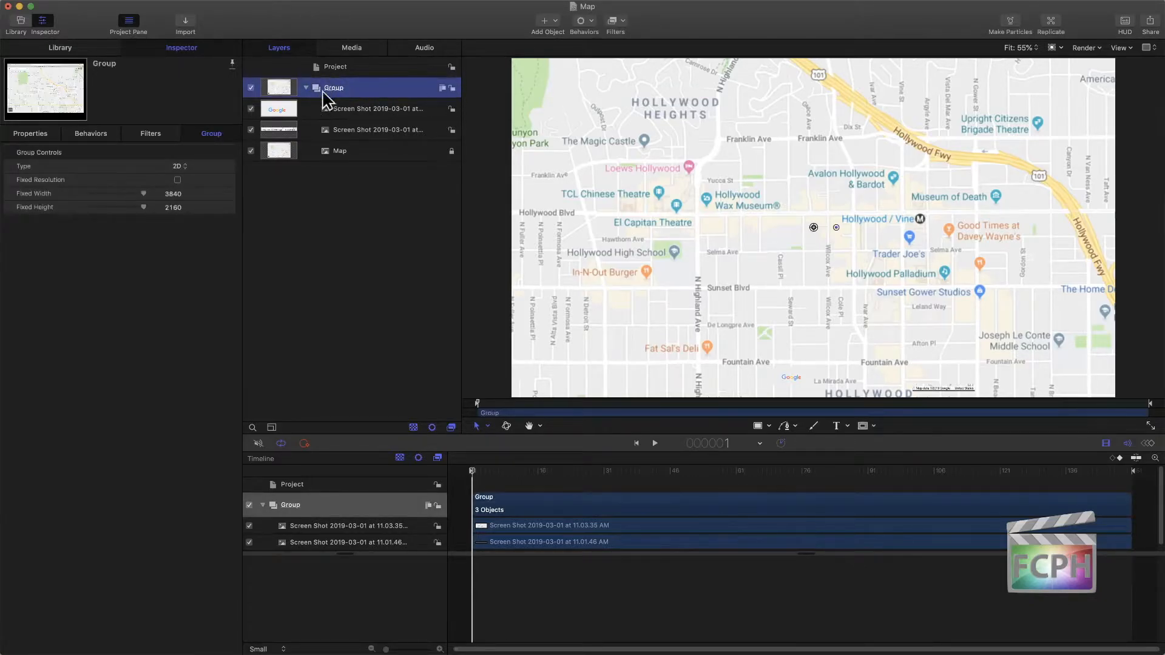
pyautogui.doubleClick(335, 88)
pyautogui.write('Map')
pyautogui.press('Return')
pyautogui.click(451, 88)
pyautogui.click(306, 88)
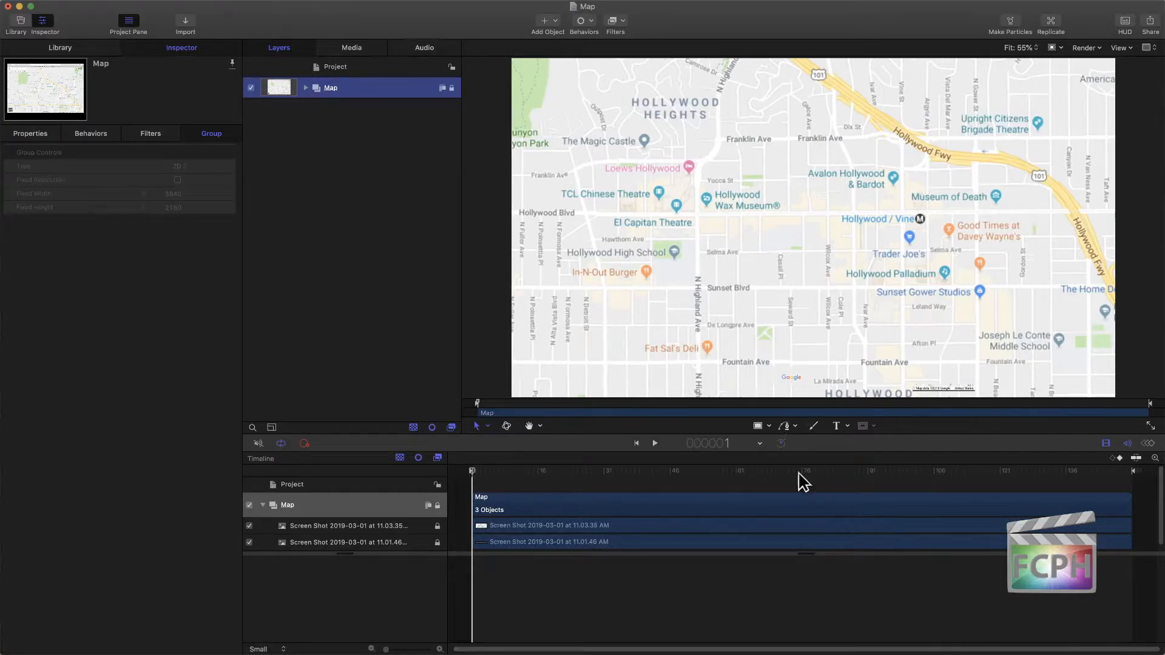
pyautogui.click(787, 429)
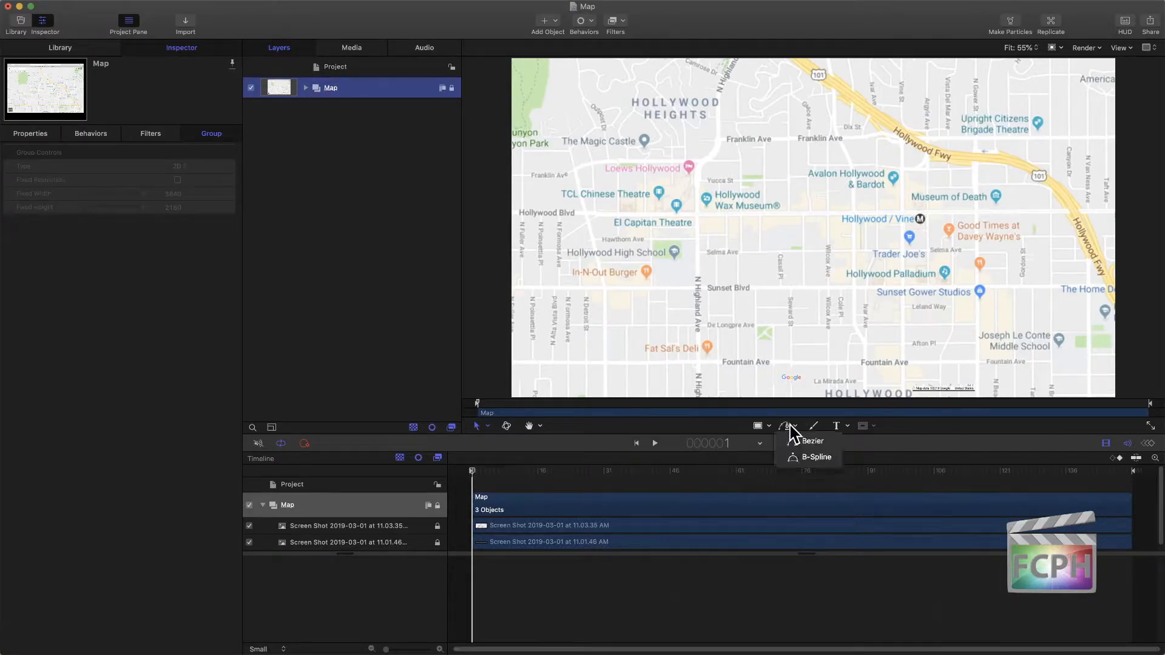
pyautogui.click(810, 441)
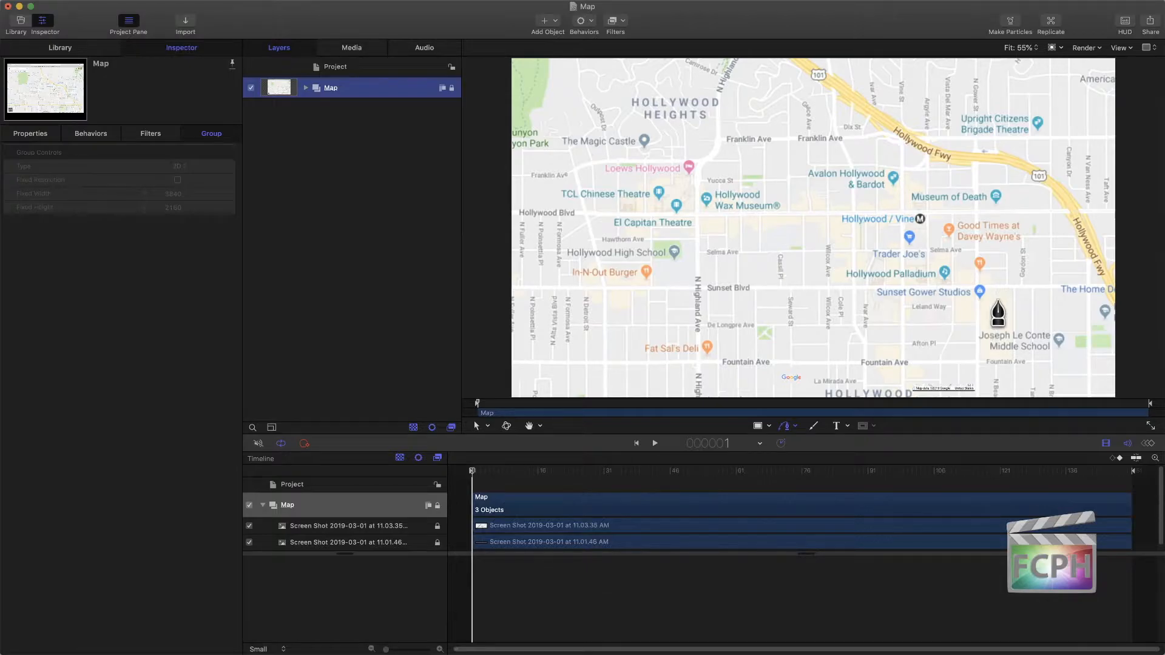
pyautogui.click(978, 313)
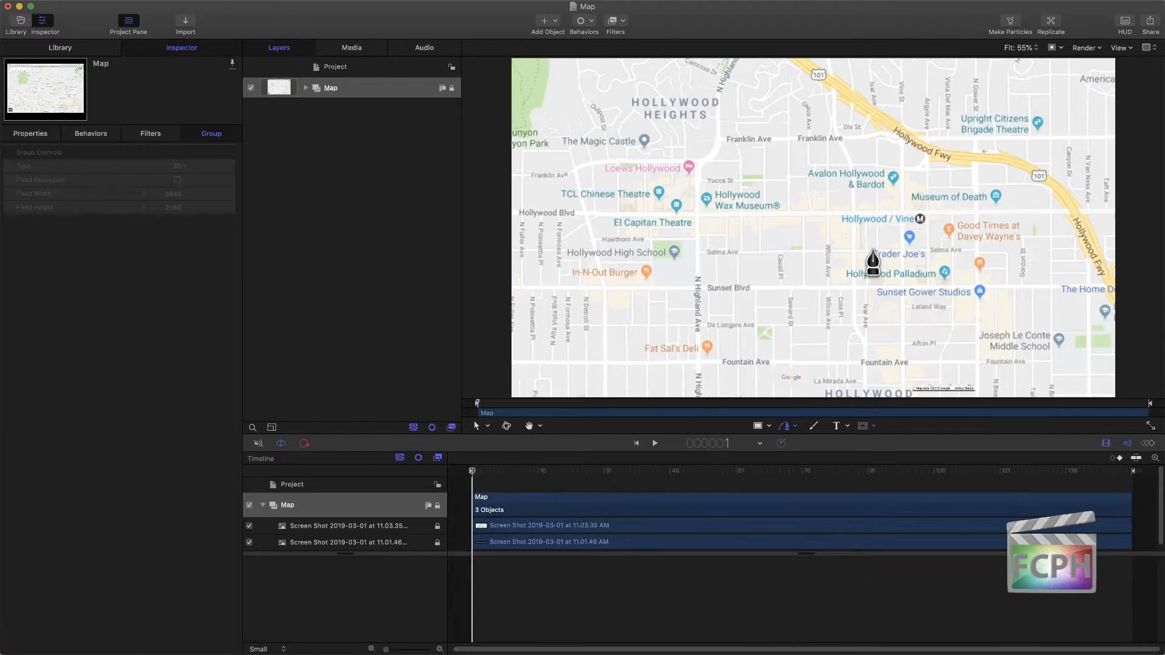
pyautogui.click(364, 156)
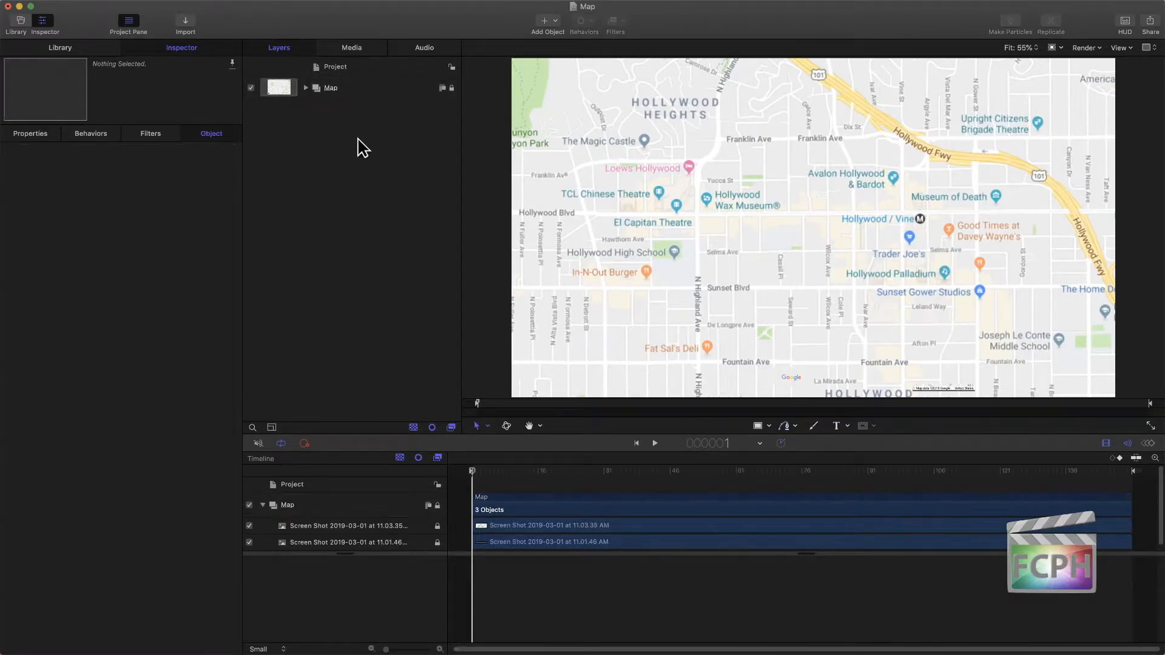
# Step: Create a new group above Map and name it Path
pyautogui.rightClick(358, 162)
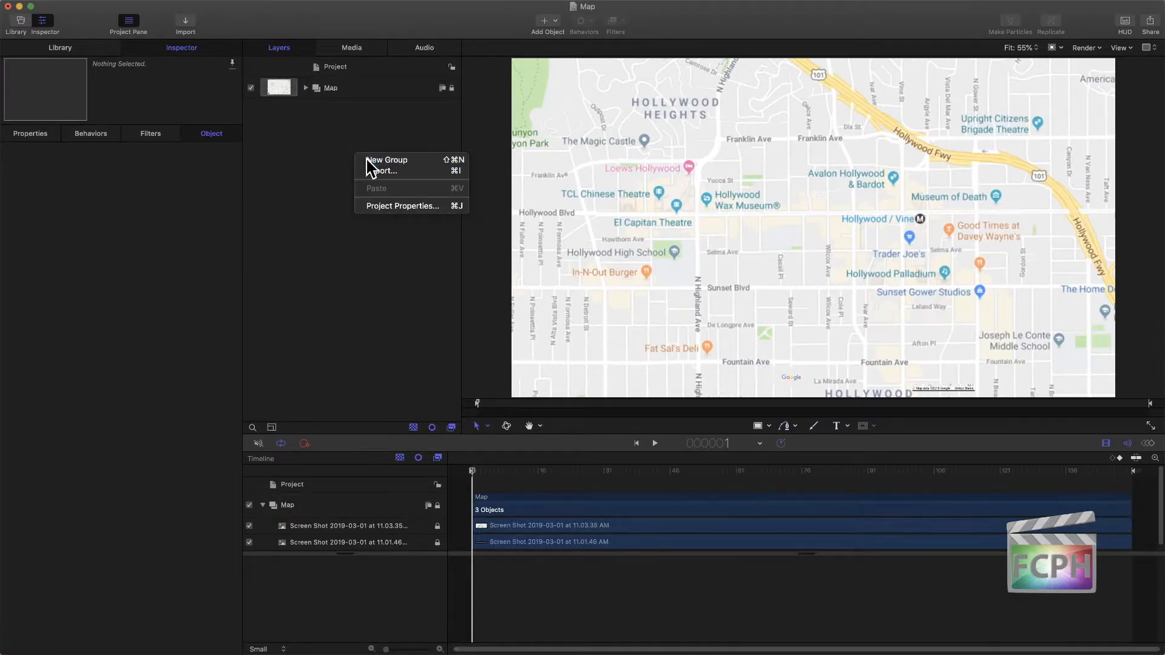
pyautogui.click(365, 160)
pyautogui.doubleClick(334, 89)
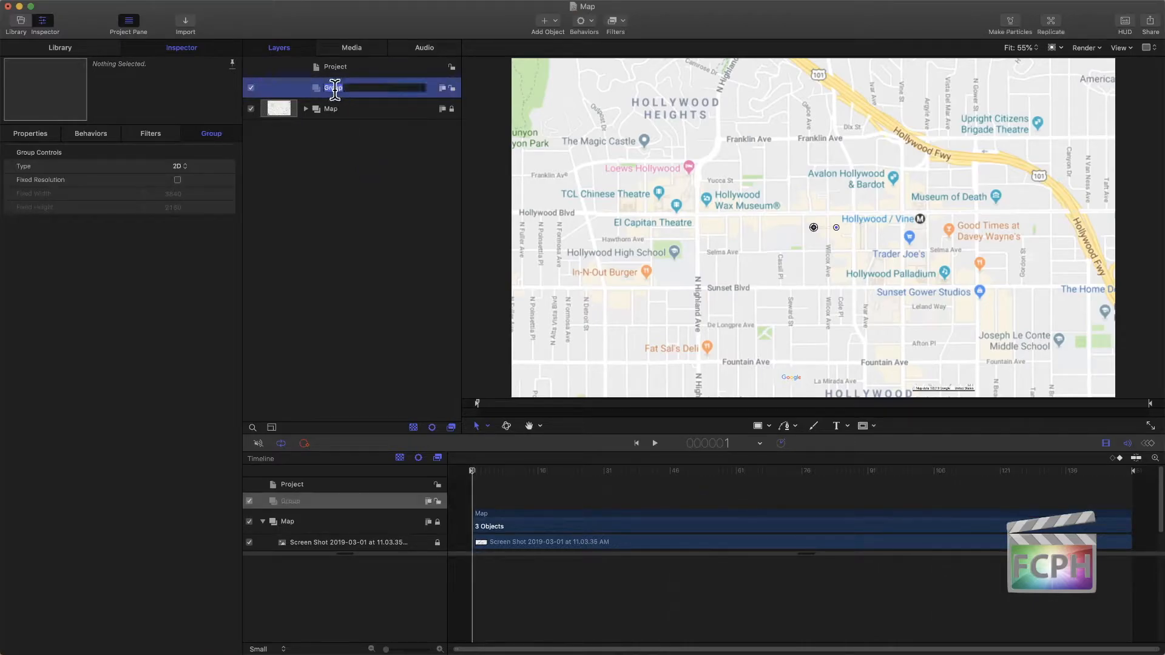
pyautogui.write('Path')
pyautogui.press('Return')
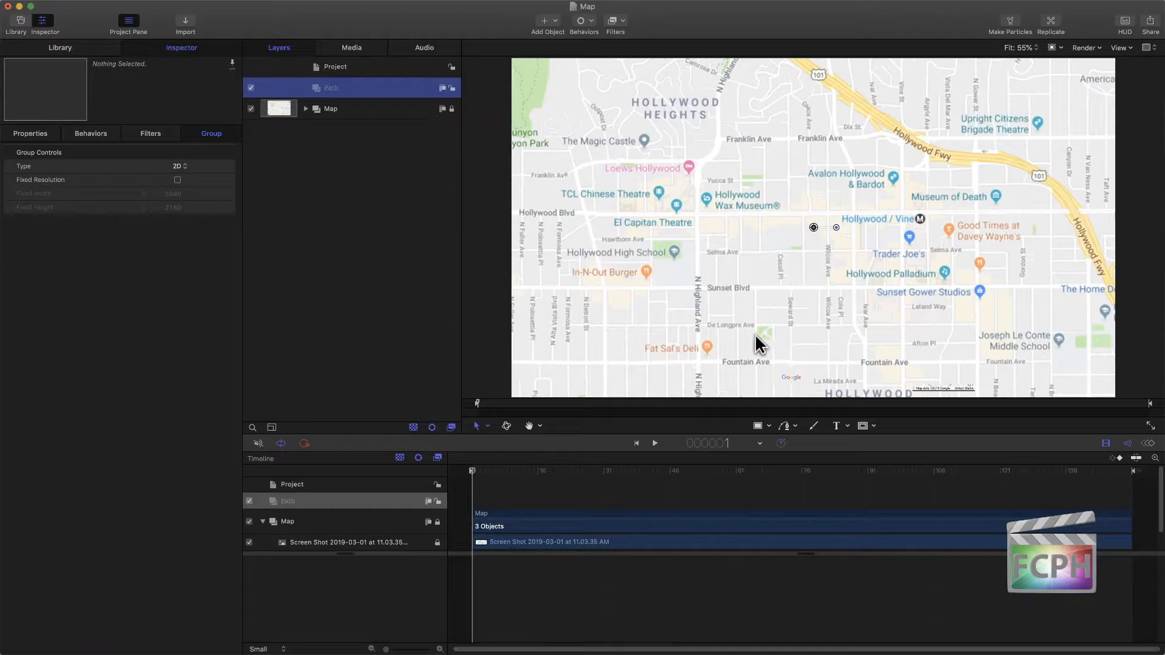
# Step: Draw an open Bezier route from just below Sunset Gower Studios, along Sunset Blvd and N Highland Ave, curving onto Franklin Ave toward The Magic Castle
pyautogui.click(786, 427)
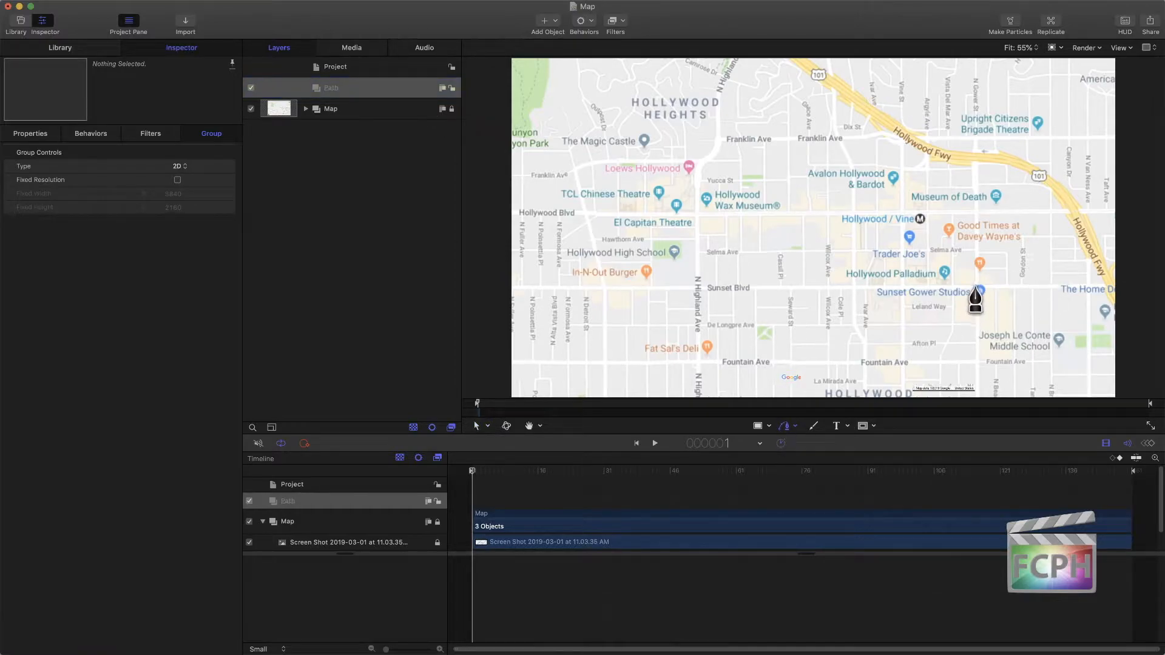
pyautogui.click(975, 287)
pyautogui.click(698, 289)
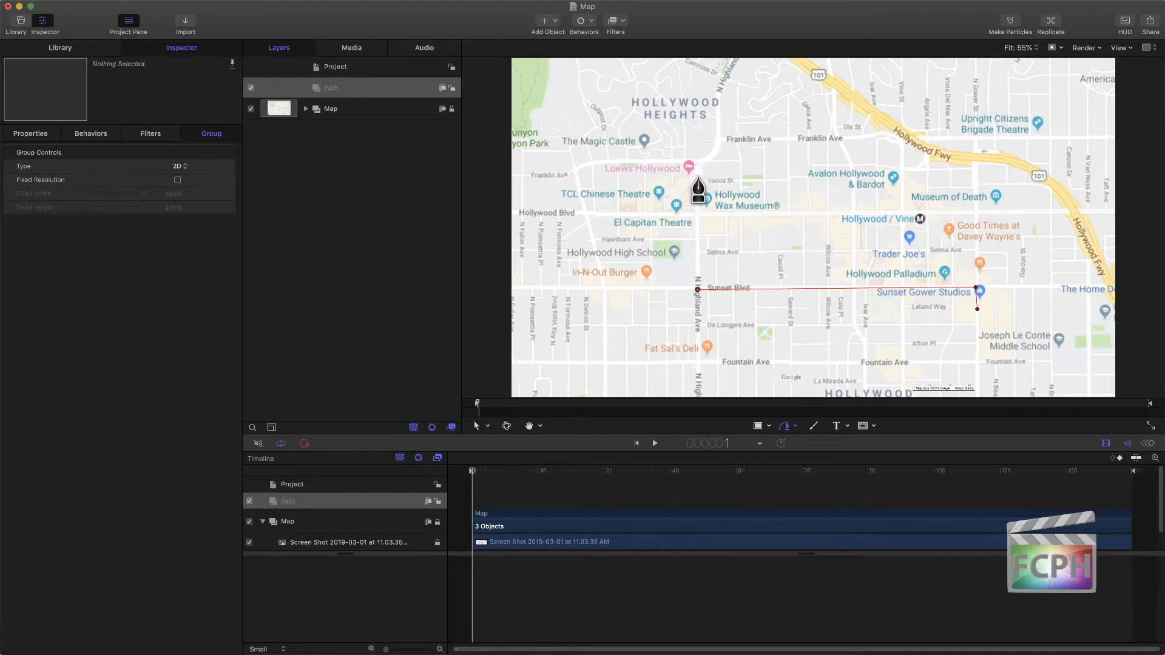
pyautogui.click(697, 181)
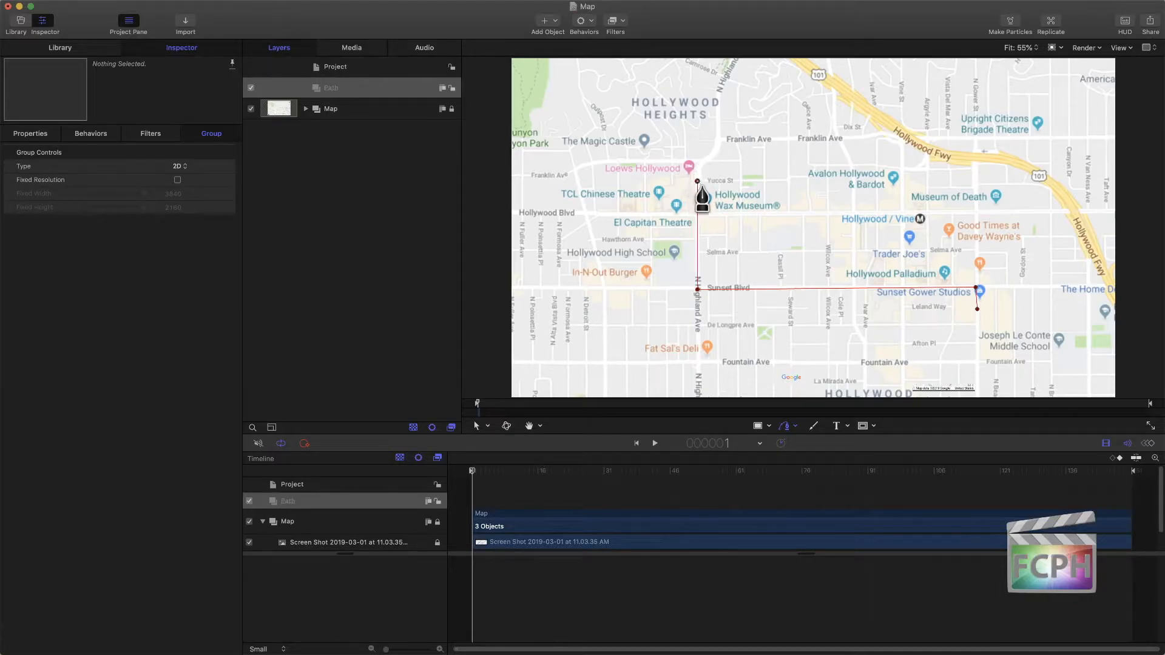
pyautogui.click(704, 160)
pyautogui.moveTo(712, 155)
pyautogui.mouseDown()
pyautogui.moveTo(715, 136)
pyautogui.moveTo(756, 225)
pyautogui.moveTo(691, 198)
pyautogui.moveTo(737, 136)
pyautogui.moveTo(714, 138)
pyautogui.mouseUp()
pyautogui.moveTo(716, 159); pyautogui.dragTo(690, 165)
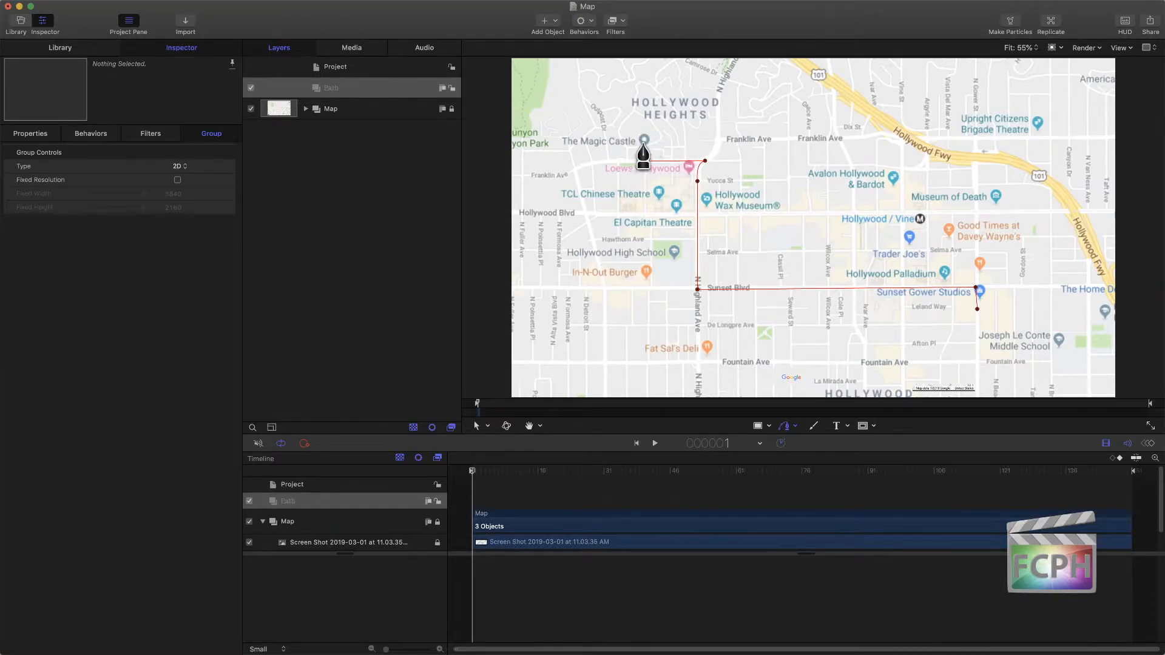
pyautogui.click(644, 161)
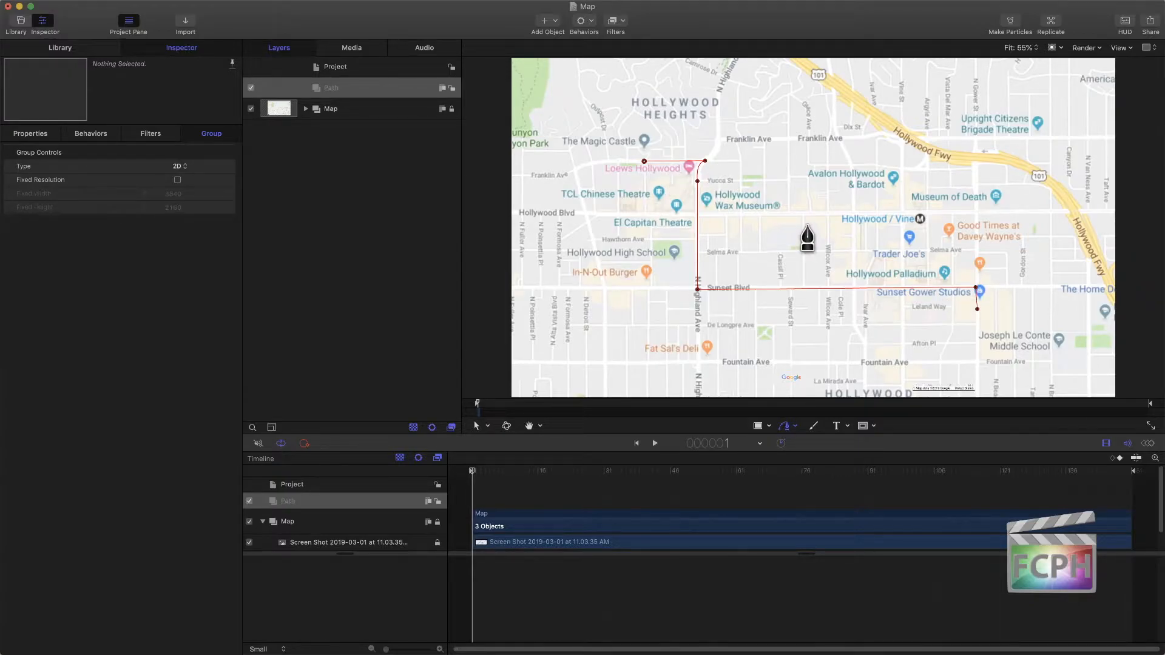
pyautogui.press('Return')
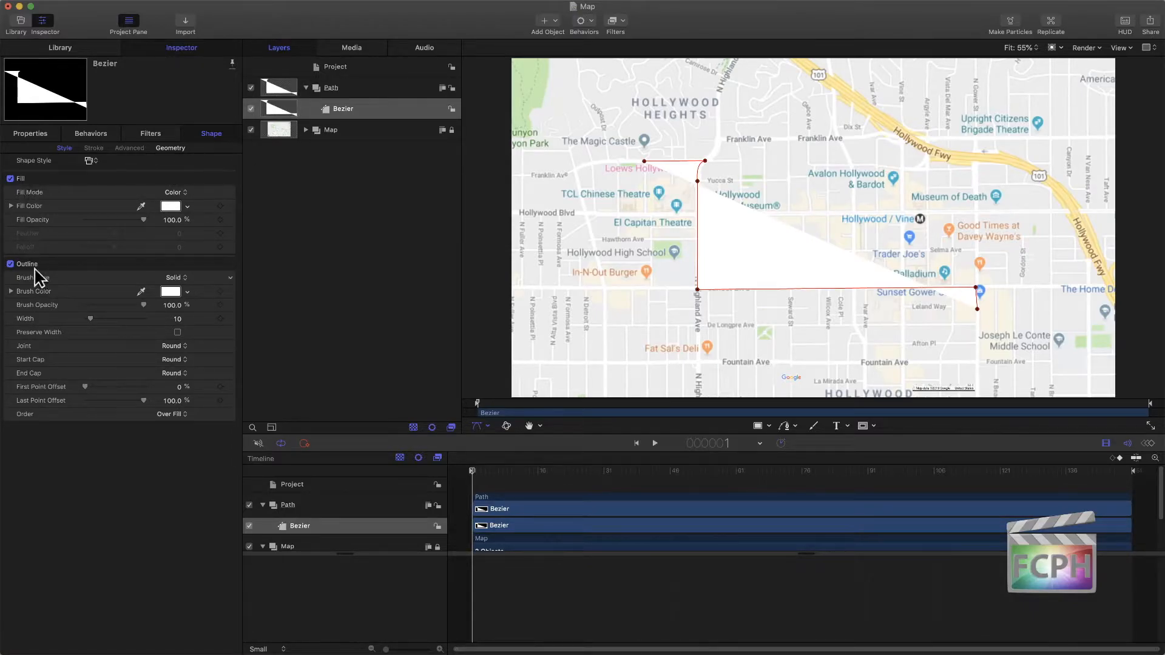
# Step: Turn off the Bezier route's fill, and make its outline black with a width of 47
pyautogui.click(10, 178)
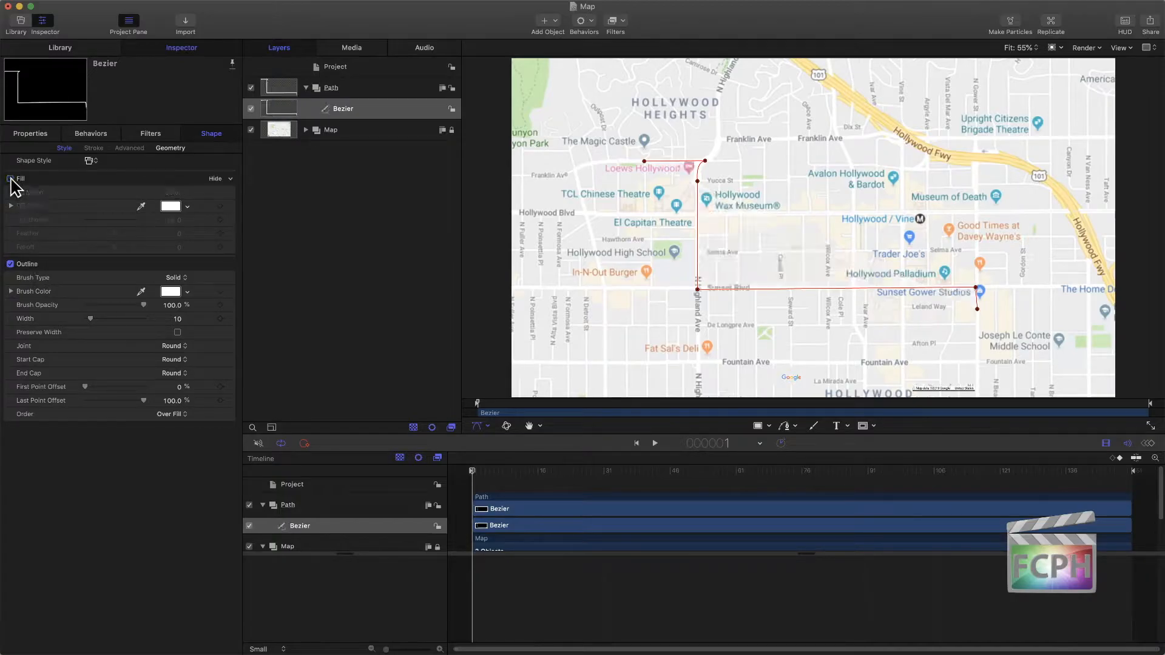
pyautogui.click(170, 291)
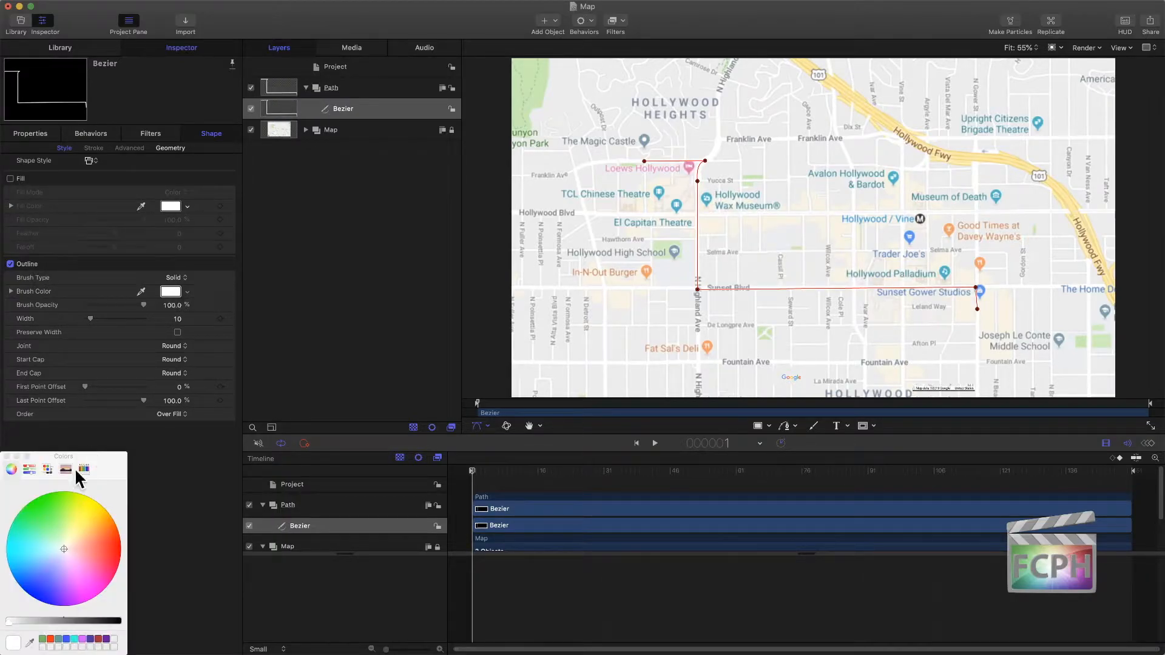
pyautogui.moveTo(91, 621); pyautogui.dragTo(164, 629)
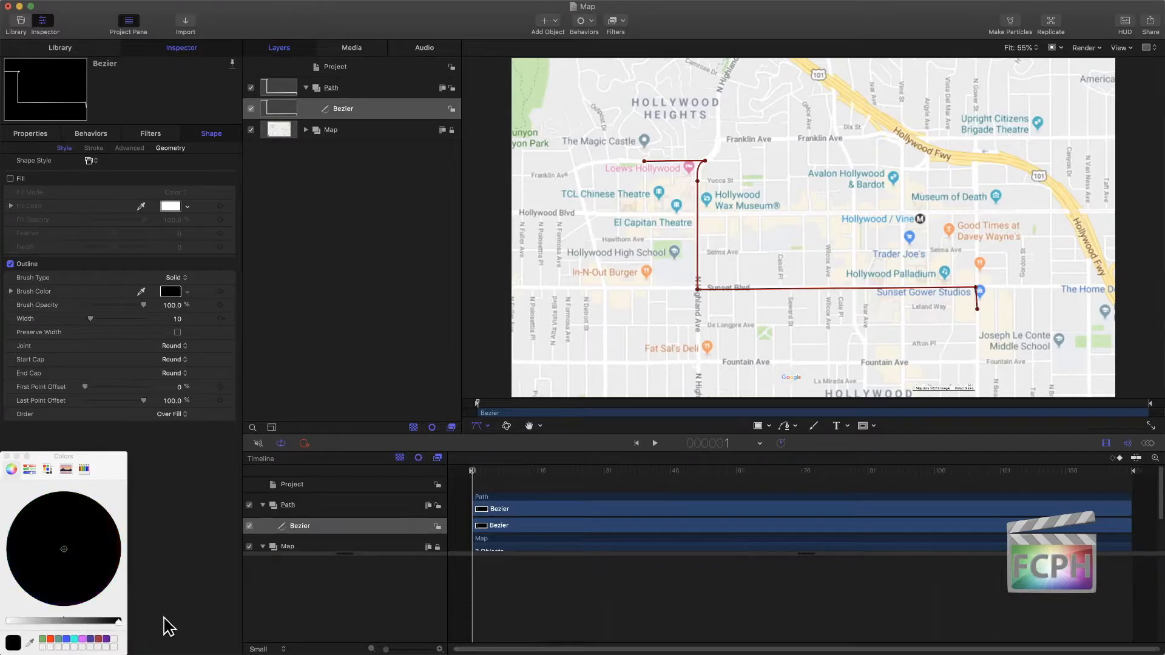
pyautogui.click(8, 456)
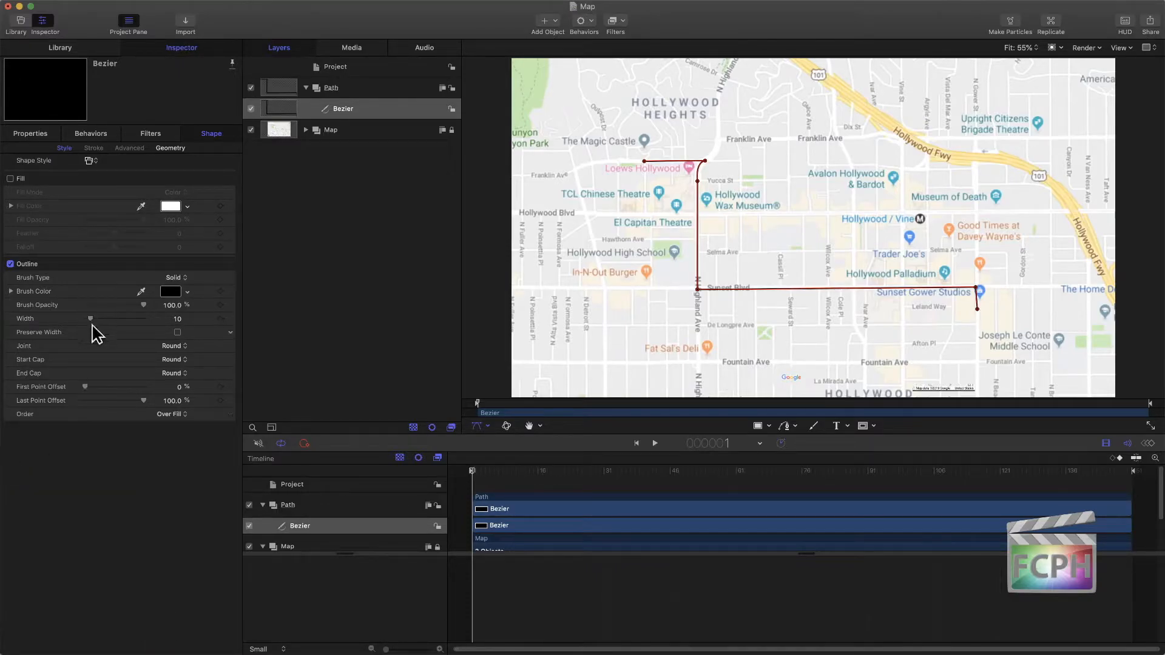
pyautogui.moveTo(93, 320); pyautogui.dragTo(112, 318)
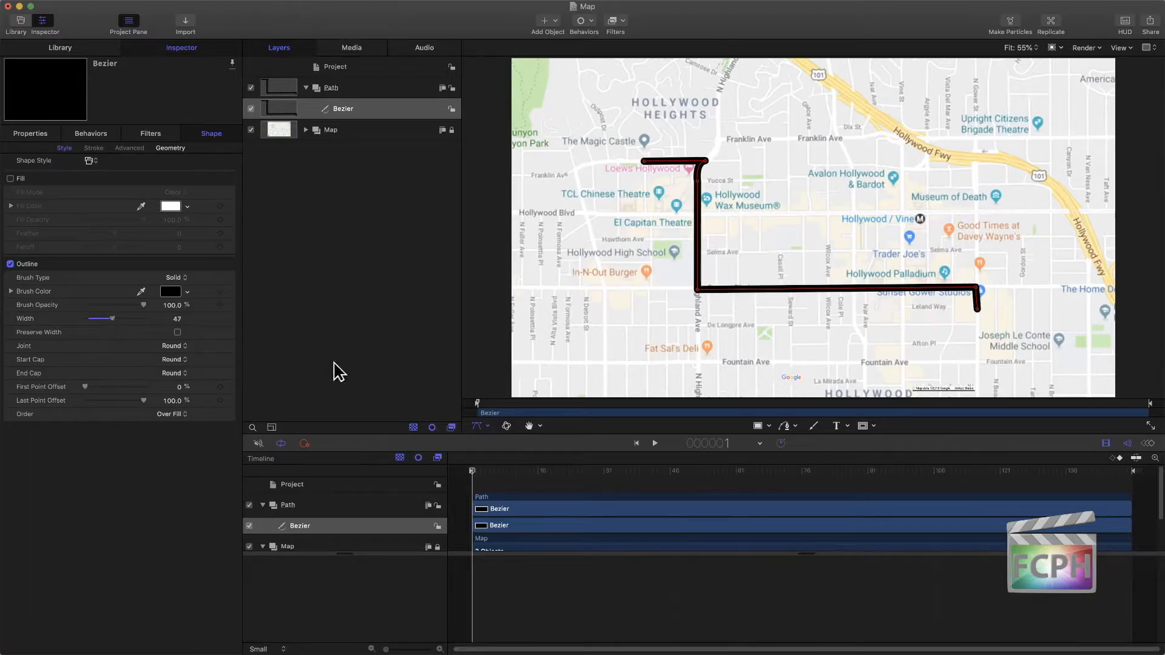
# Step: Switch the route outline's brush type to Airbrush, with a width of 63 and spacing of 95.37%
pyautogui.click(175, 279)
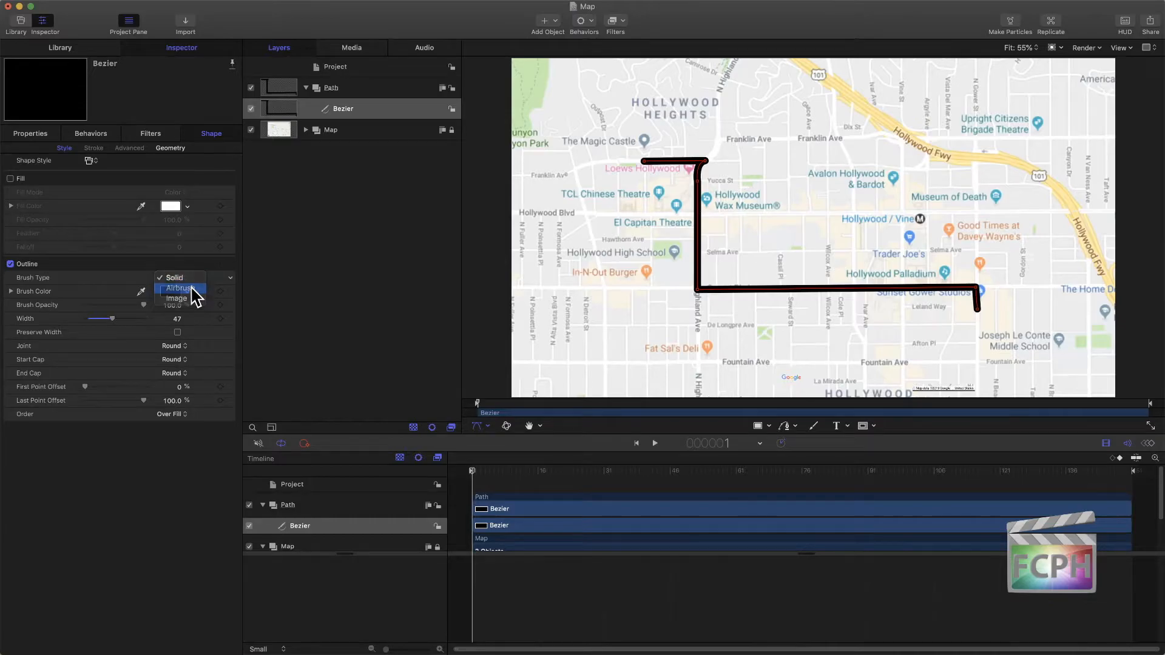
pyautogui.click(193, 288)
pyautogui.moveTo(111, 333)
pyautogui.mouseDown()
pyautogui.moveTo(99, 334)
pyautogui.moveTo(120, 334)
pyautogui.moveTo(97, 347)
pyautogui.moveTo(112, 347)
pyautogui.moveTo(97, 347)
pyautogui.moveTo(111, 347)
pyautogui.mouseUp()
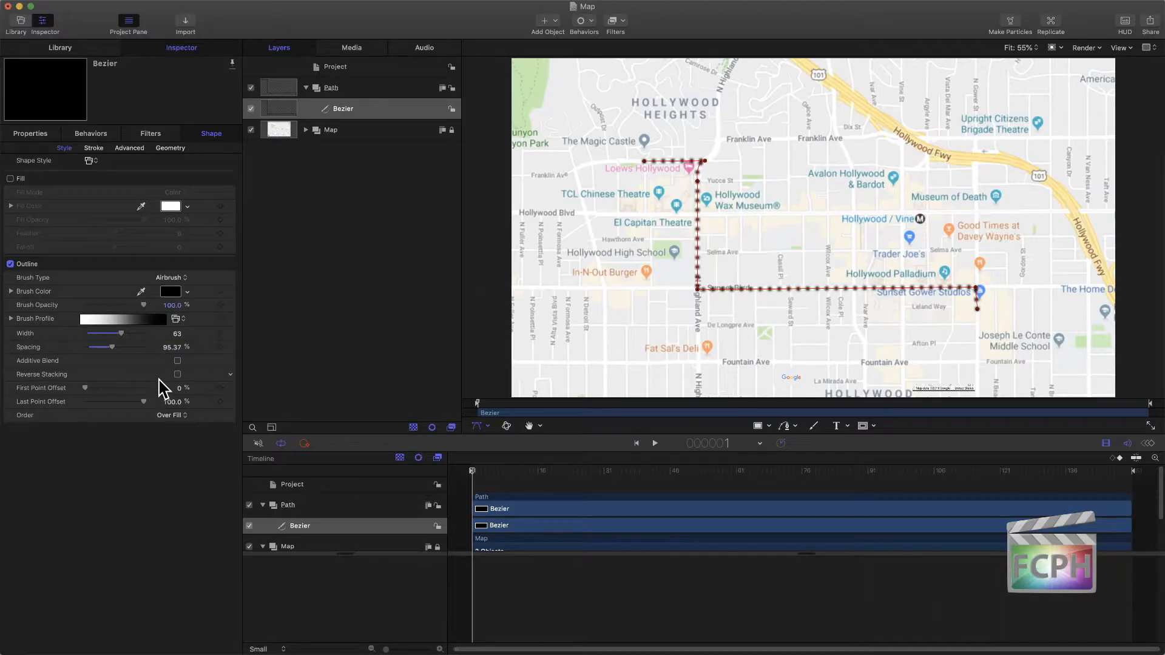
# Step: Sharpen the dots by moving the brush profile's white stop to 74.93%, and set the width to 54 and spacing to 119.79%
pyautogui.click(12, 319)
pyautogui.moveTo(101, 334)
pyautogui.mouseDown()
pyautogui.moveTo(193, 333)
pyautogui.moveTo(54, 331)
pyautogui.moveTo(167, 332)
pyautogui.mouseUp()
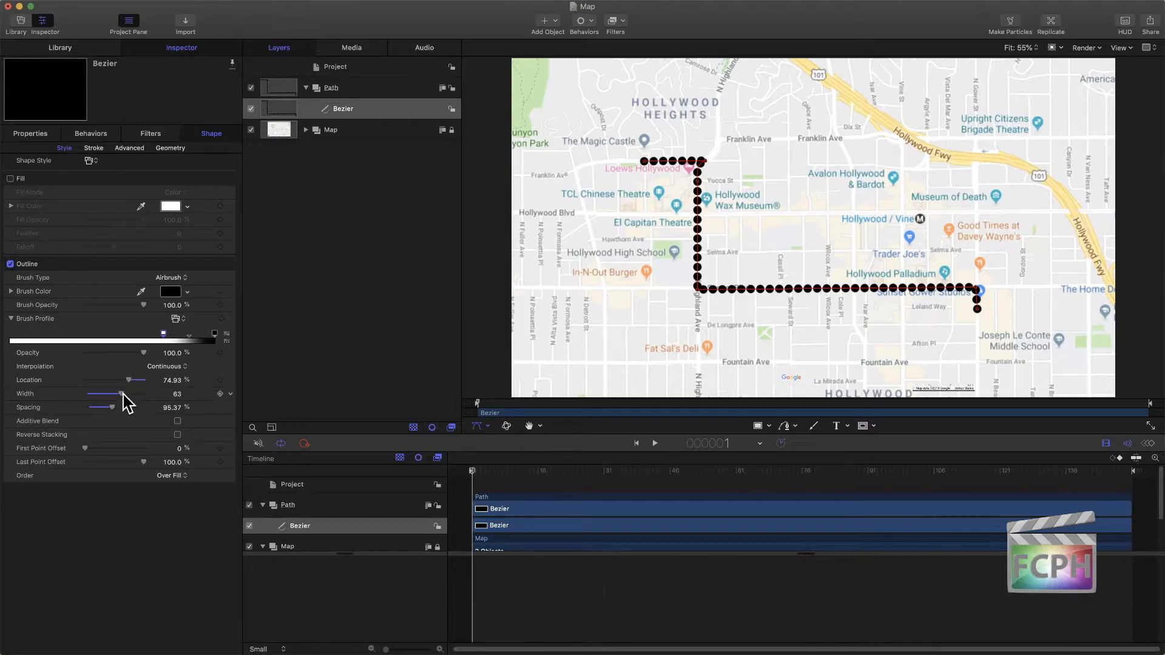
pyautogui.moveTo(120, 394); pyautogui.dragTo(119, 406)
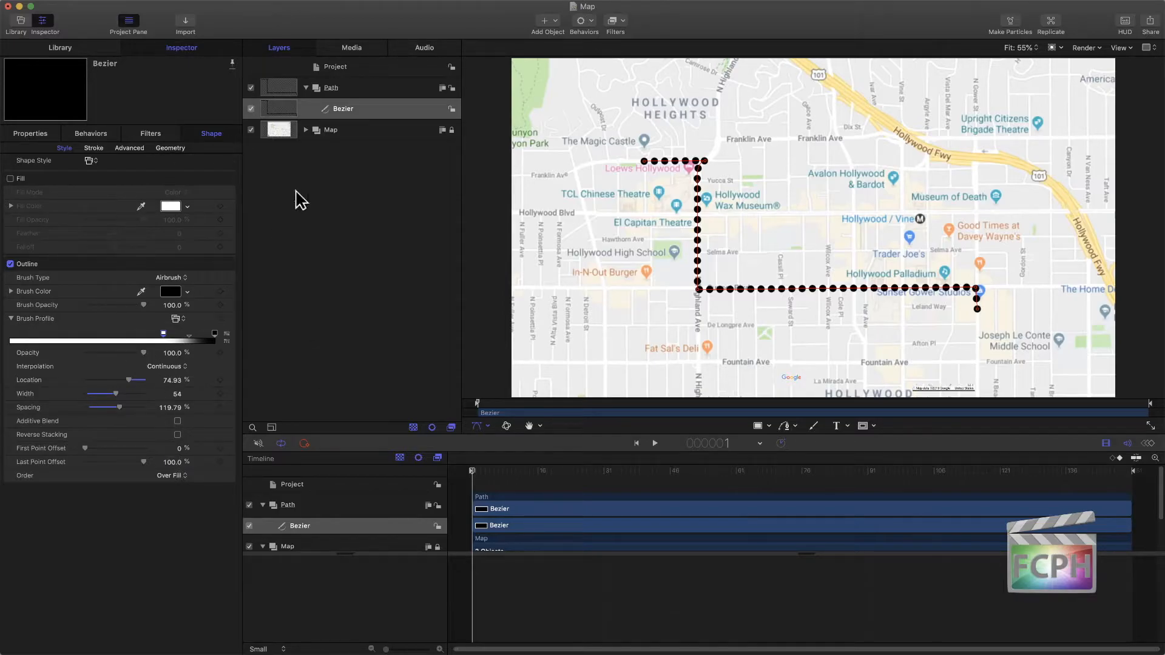
# Step: Apply the Write On shape behavior to the Bezier layer, and scrub to frame 26 to preview it
pyautogui.click(366, 112)
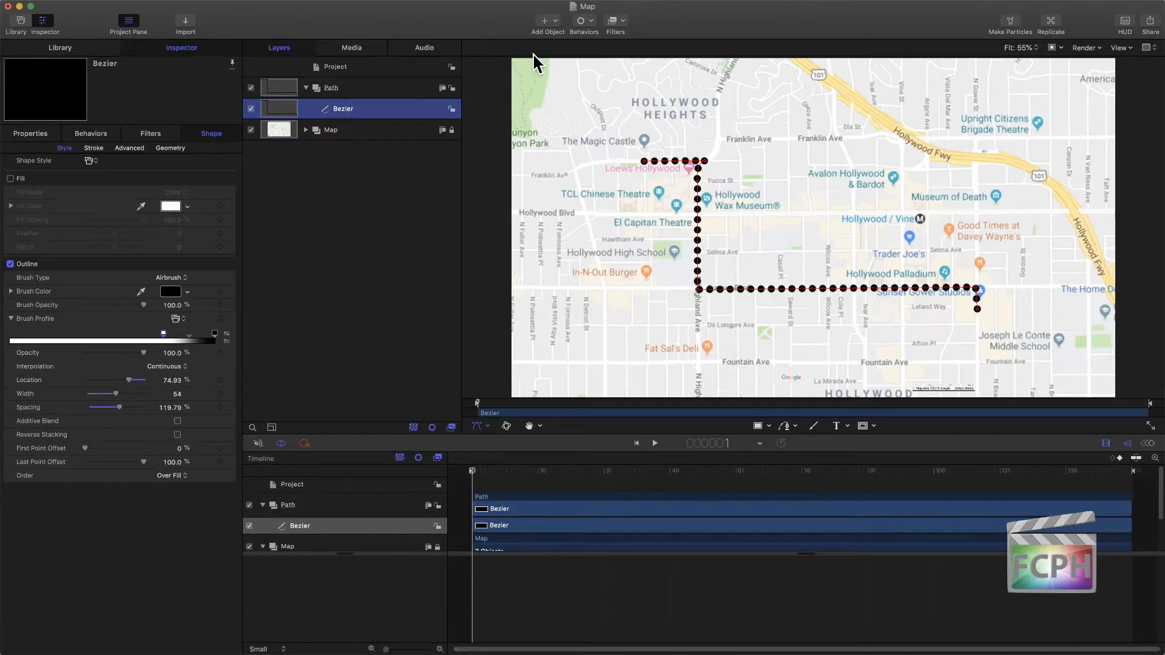
pyautogui.click(583, 21)
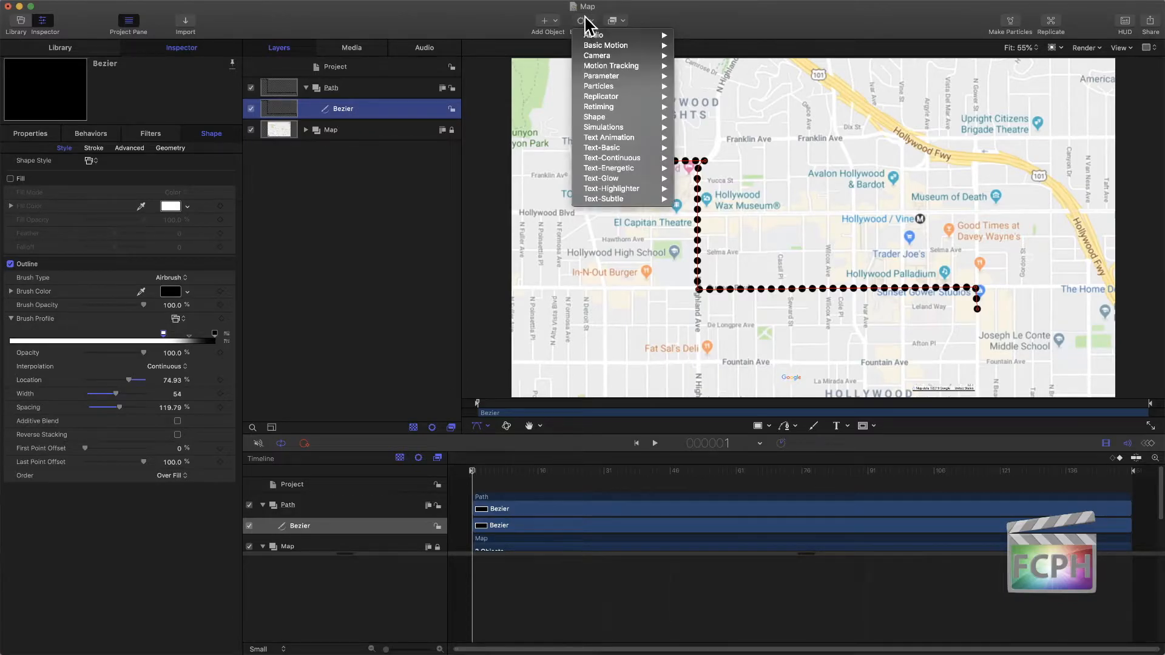
pyautogui.moveTo(618, 120)
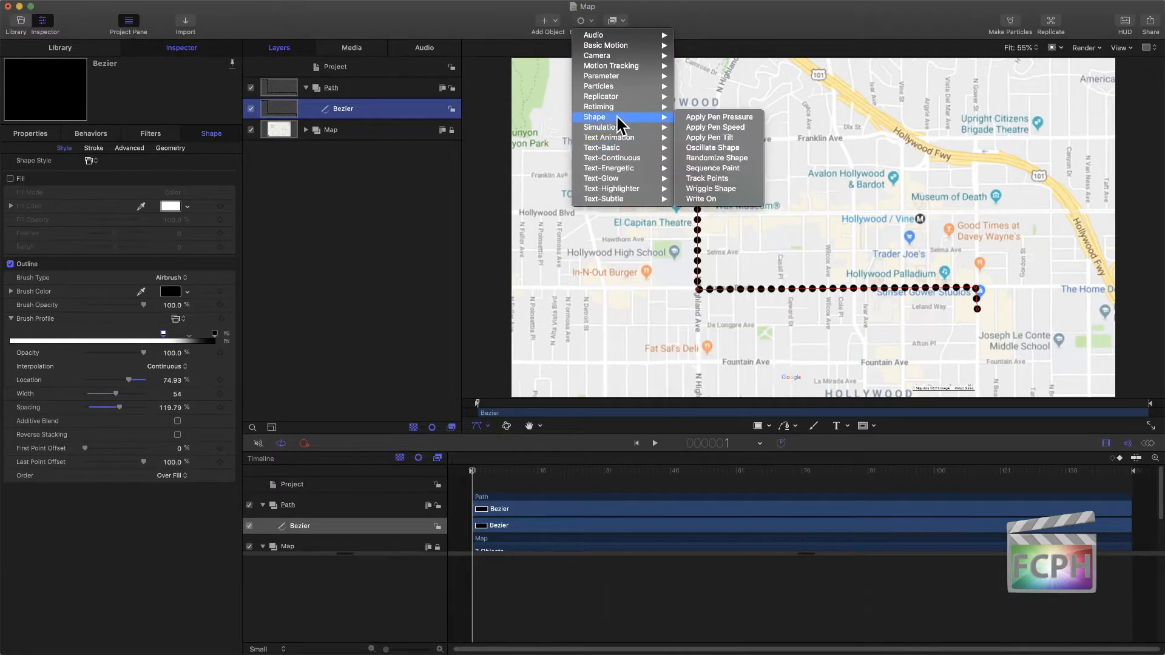
pyautogui.click(721, 199)
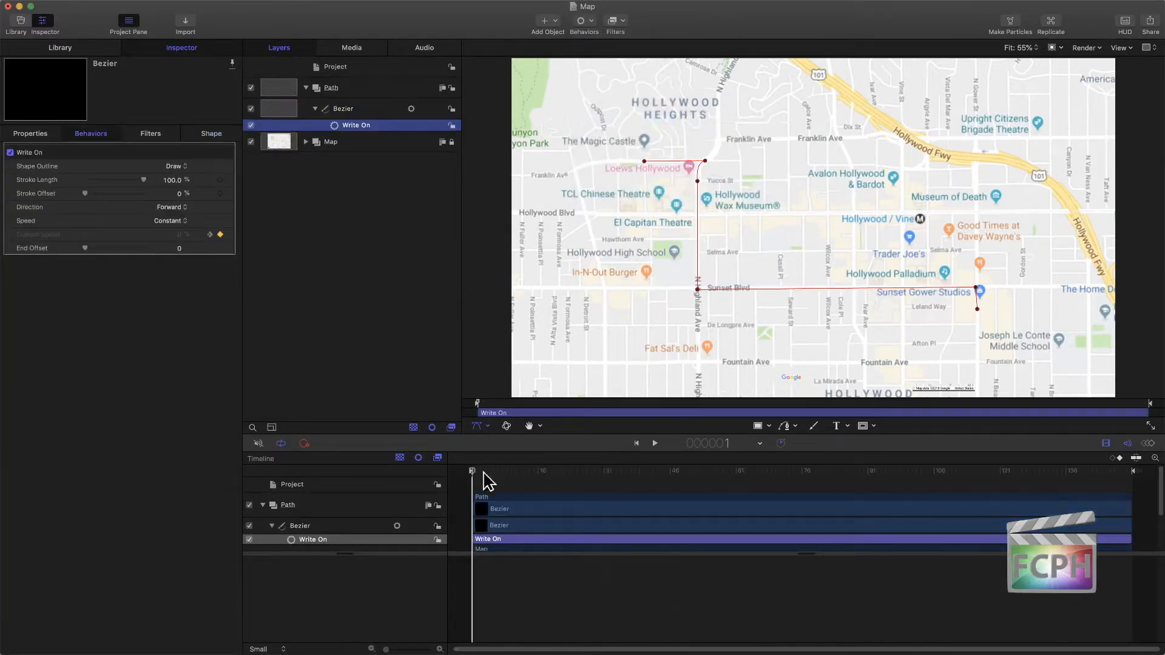
pyautogui.moveTo(485, 479)
pyautogui.mouseDown()
pyautogui.moveTo(973, 486)
pyautogui.moveTo(980, 512)
pyautogui.moveTo(486, 471)
pyautogui.moveTo(1119, 518)
pyautogui.moveTo(533, 494)
pyautogui.moveTo(1068, 507)
pyautogui.moveTo(534, 468)
pyautogui.moveTo(1160, 510)
pyautogui.moveTo(583, 468)
pyautogui.mouseUp()
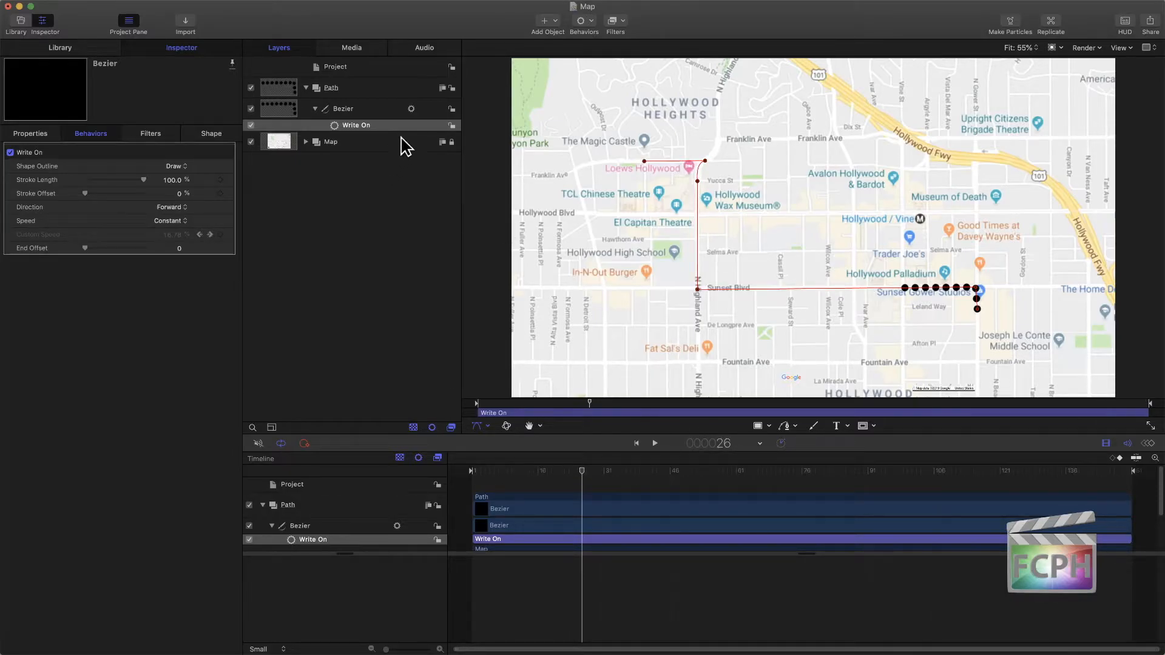
# Step: Collapse the Bezier layer and the Path group, and play the route animation from the start
pyautogui.click(314, 109)
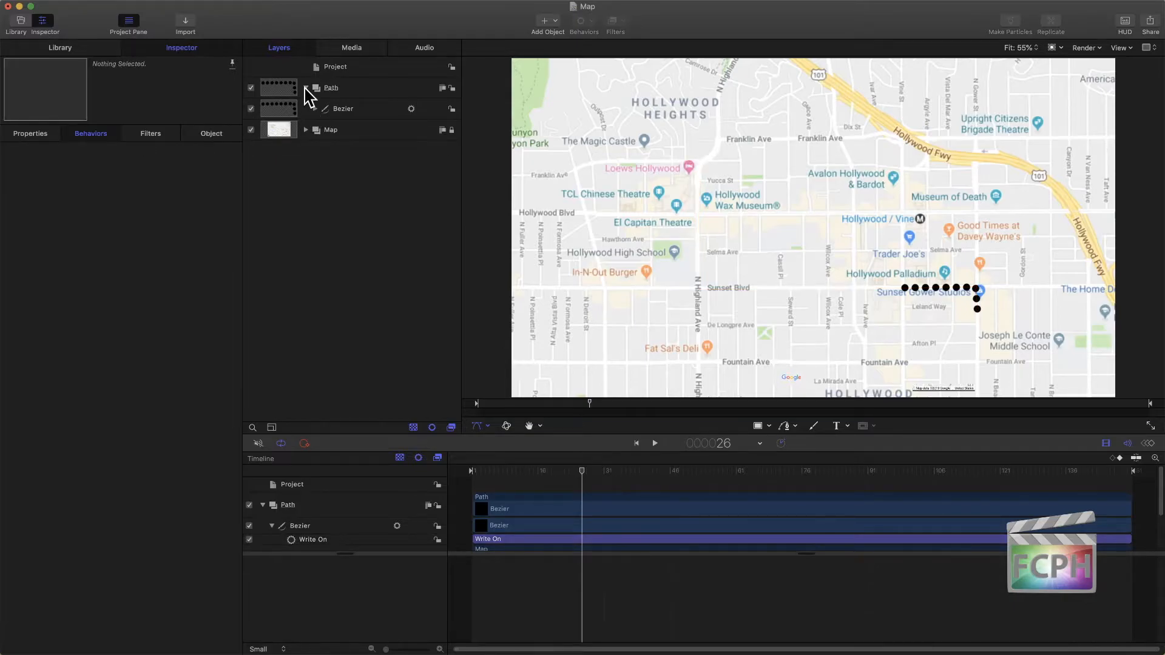
pyautogui.click(306, 88)
pyautogui.moveTo(582, 470); pyautogui.dragTo(428, 475)
pyautogui.press('space')
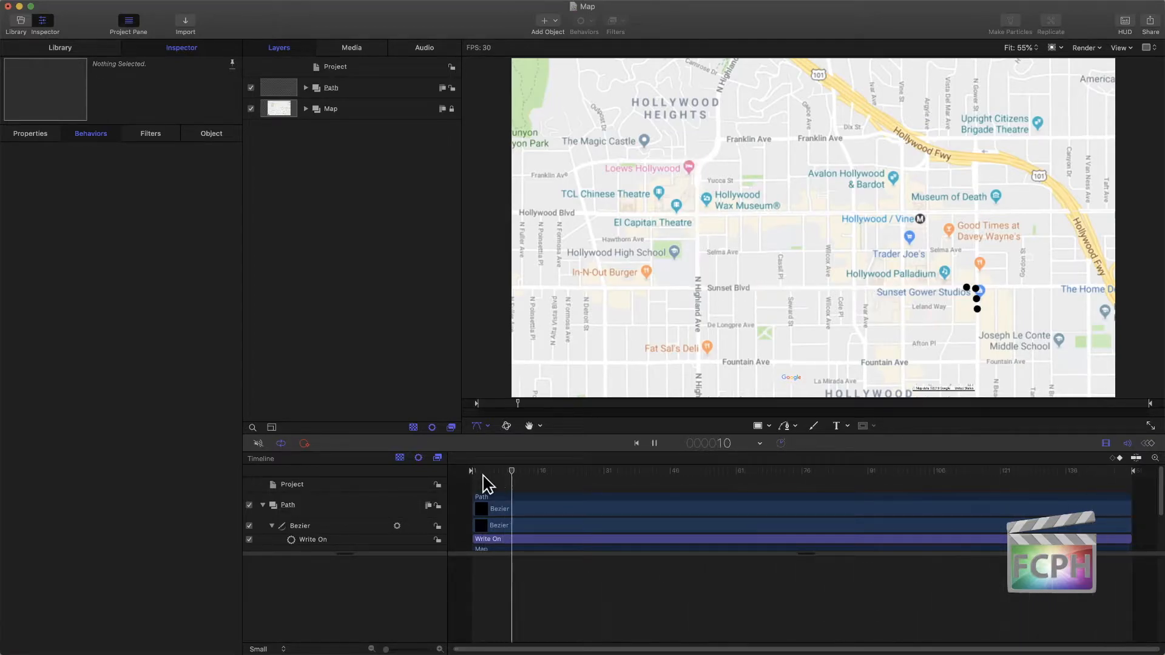
# Step: Stop playback, lock the Path group, and add a new group named Taxi above it
pyautogui.press('space')
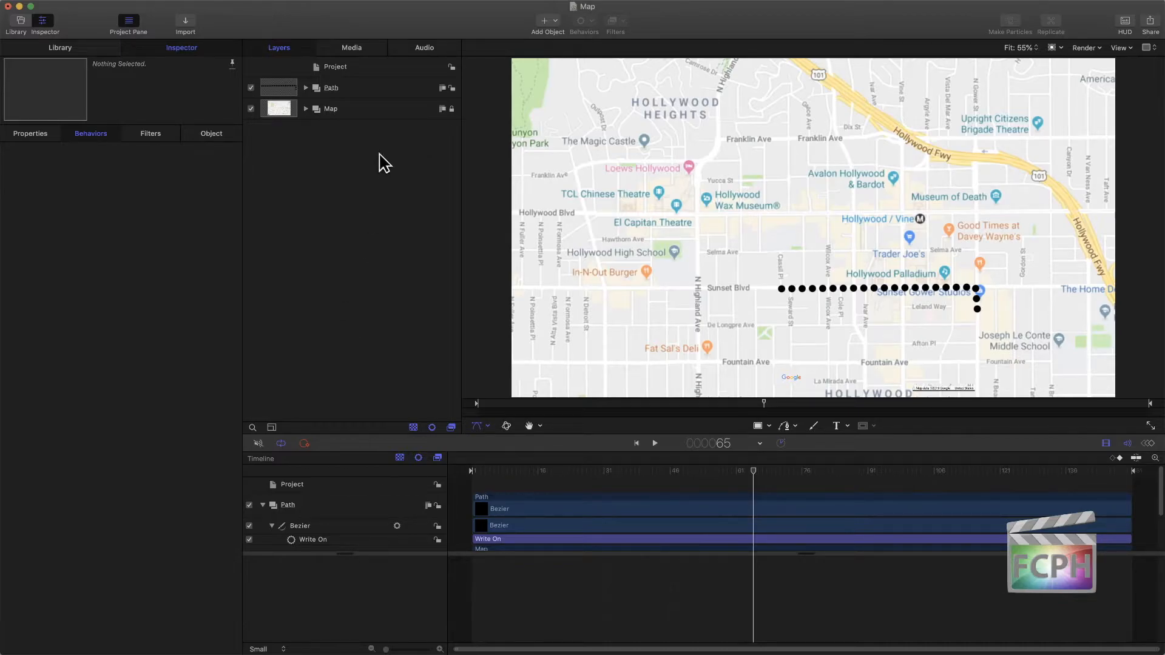
pyautogui.click(451, 89)
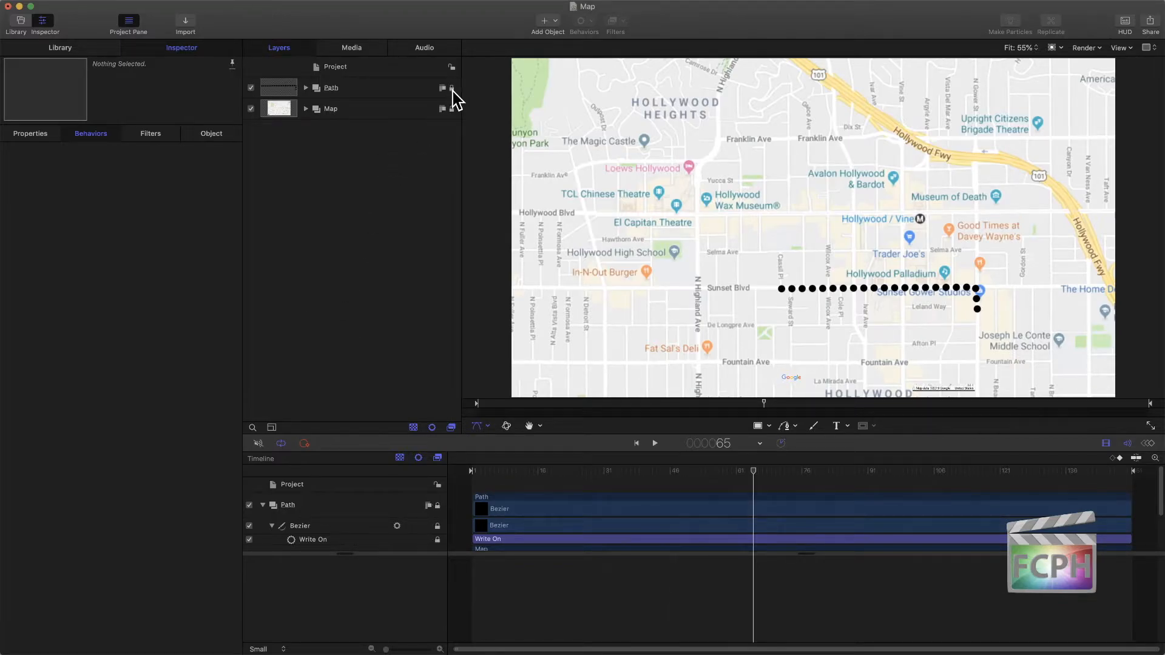
pyautogui.rightClick(360, 182)
pyautogui.click(377, 188)
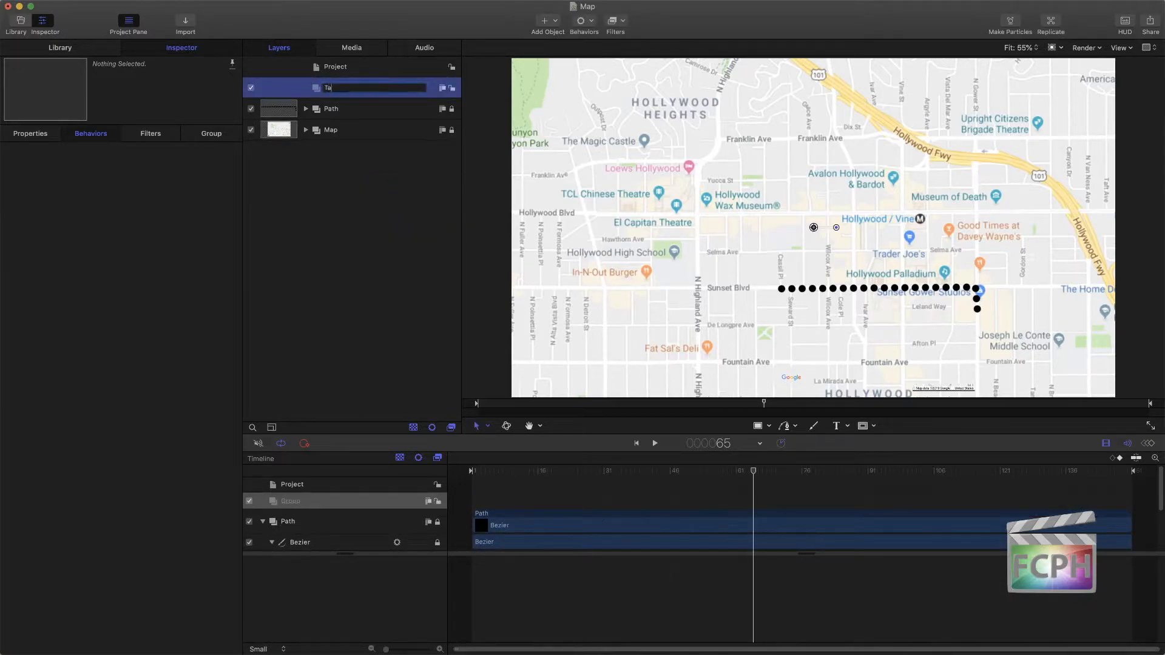
pyautogui.press('Return')
# Step: Switch to Finder, bring the Taxi photo into the Taxi group, and delete the surplus layer below it
pyautogui.press('super+Tab')
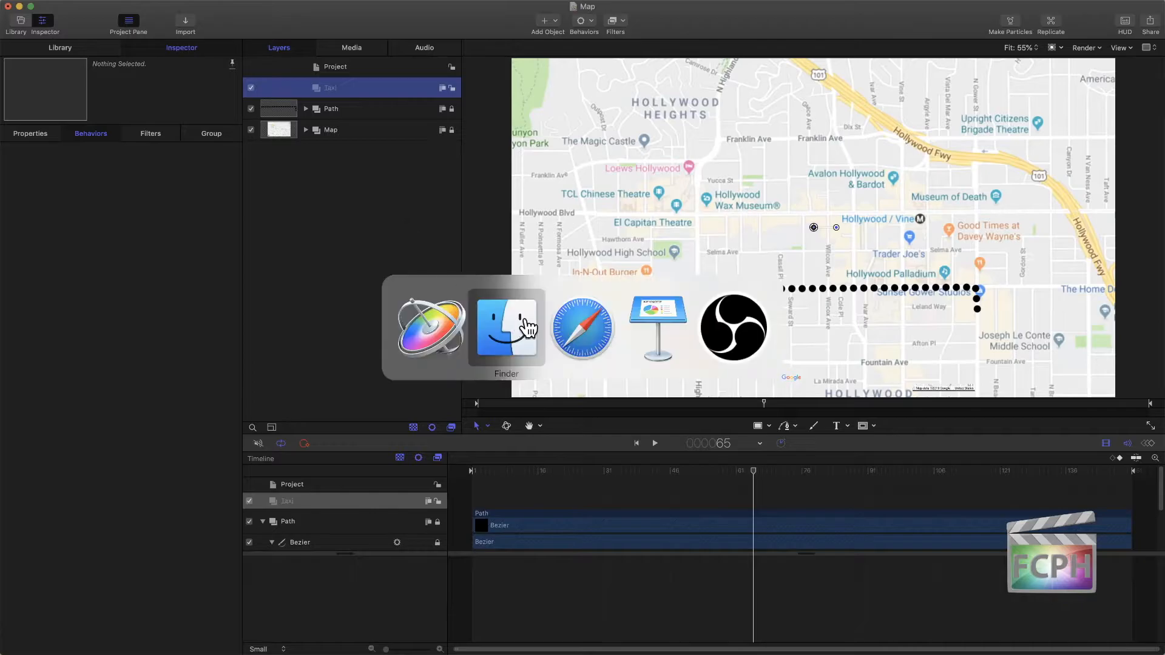
pyautogui.moveTo(453, 285); pyautogui.dragTo(351, 94)
pyautogui.click(347, 131)
pyautogui.press('Delete')
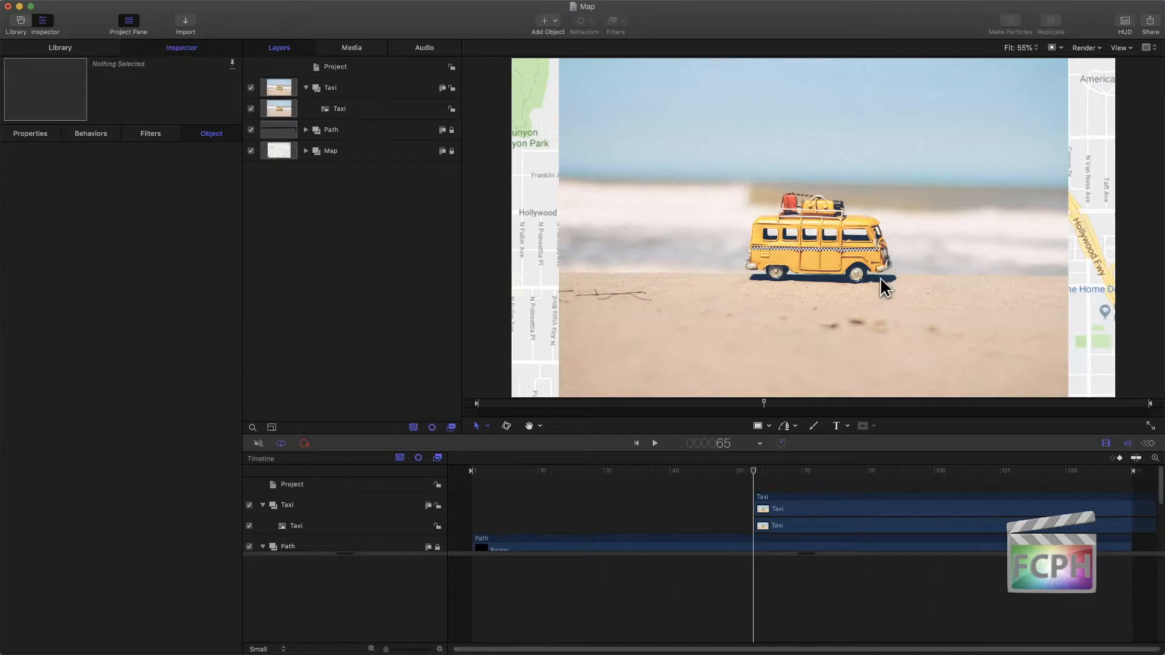
# Step: Start a Bezier mask on the Taxi image, tracing from the luggage rack along the roof and around its curved rear corner
pyautogui.press('z')
pyautogui.moveTo(800, 244); pyautogui.dragTo(844, 249)
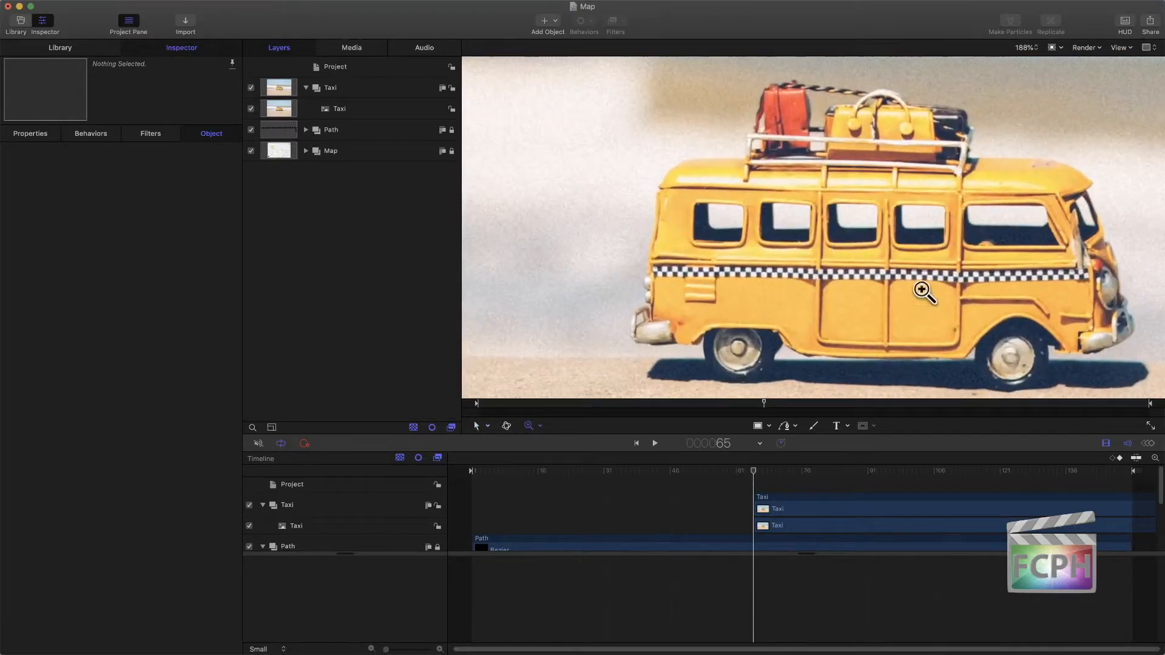
pyautogui.press('h')
pyautogui.moveTo(911, 276); pyautogui.dragTo(845, 257)
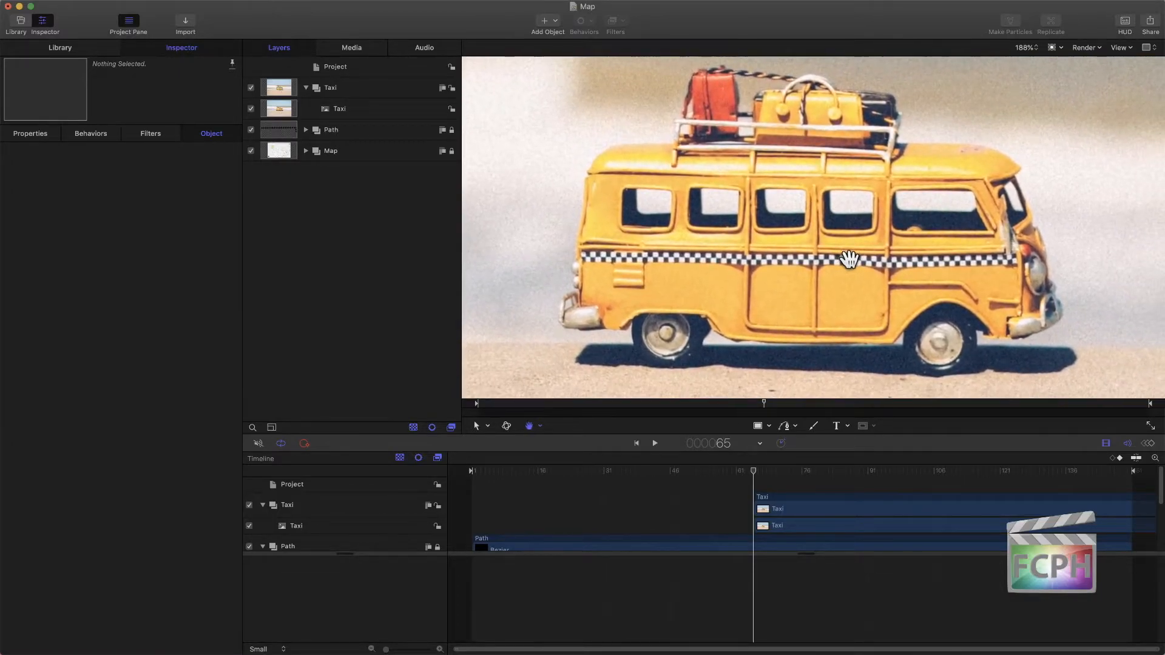
pyautogui.click(367, 109)
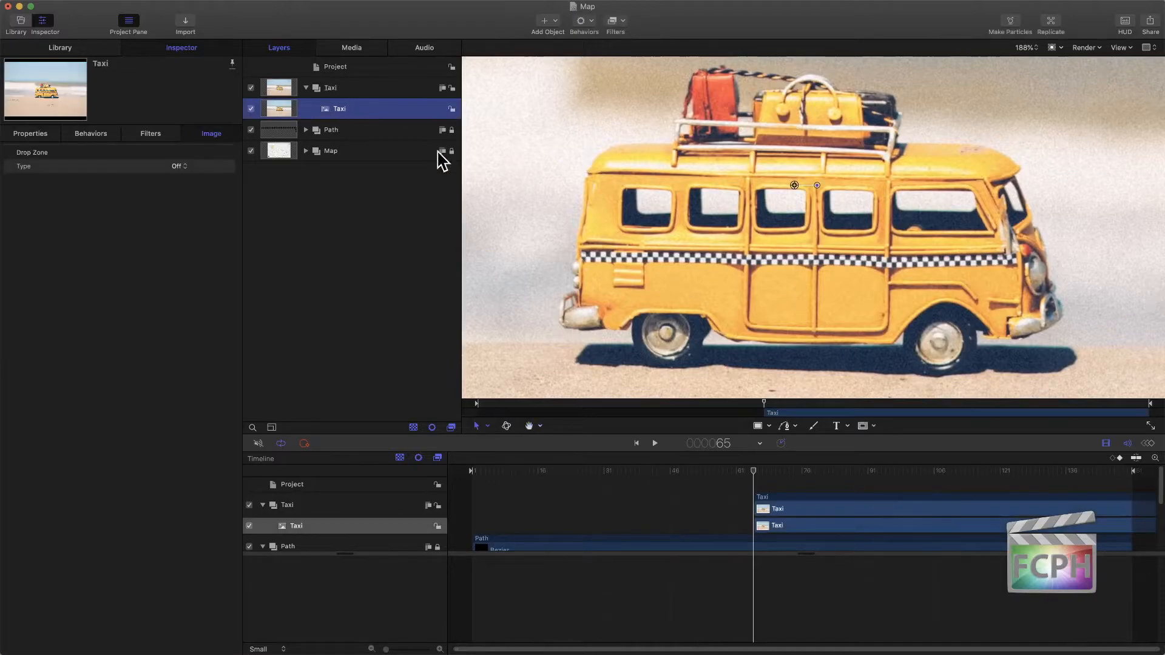
pyautogui.click(874, 426)
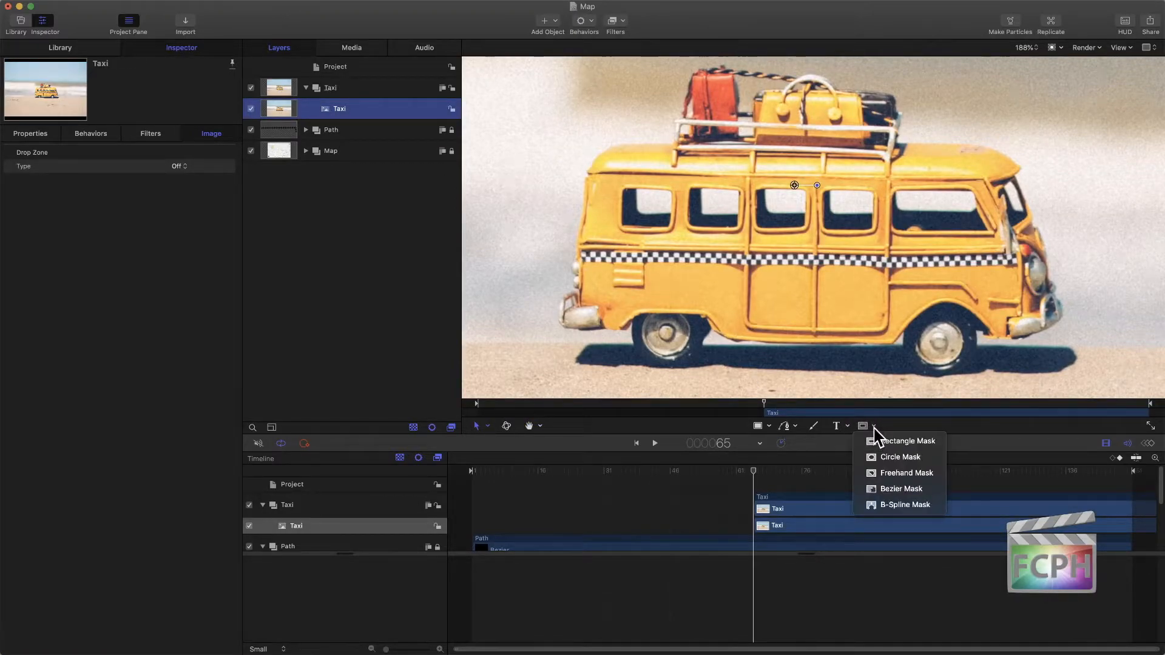
pyautogui.click(901, 489)
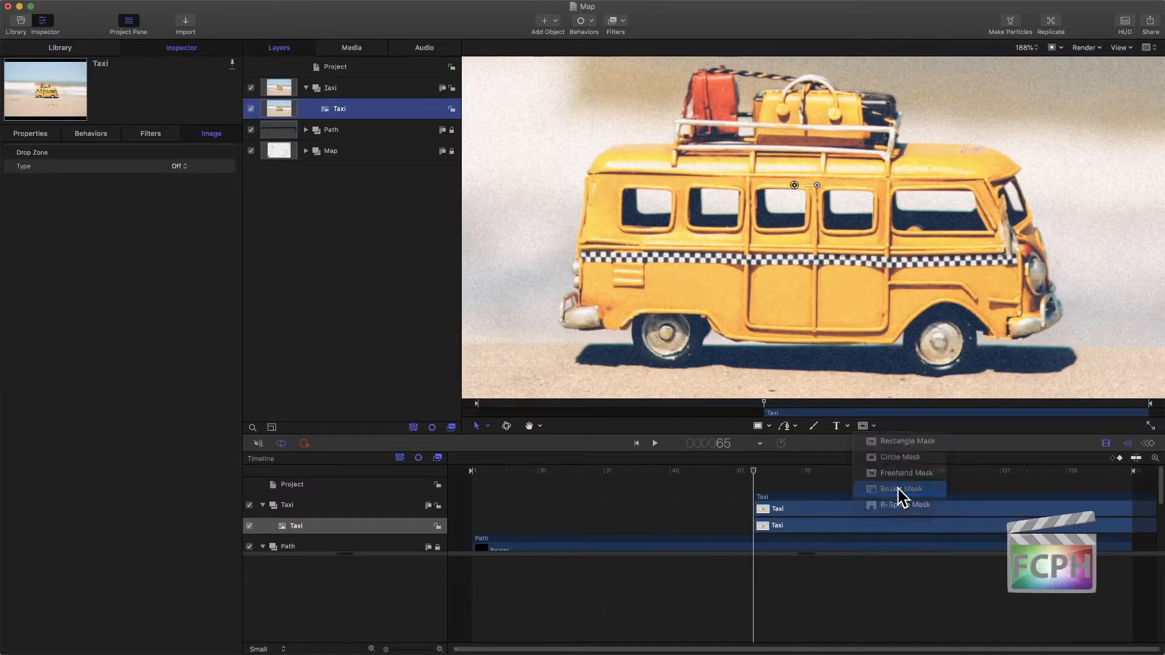
pyautogui.click(671, 144)
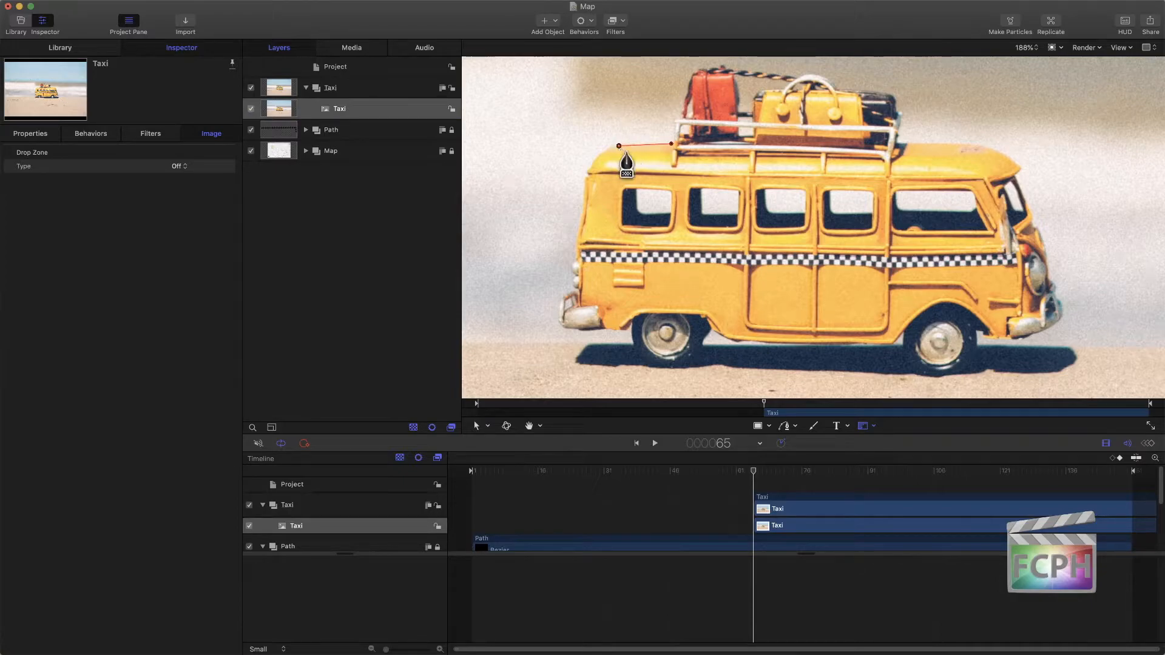
pyautogui.click(617, 144)
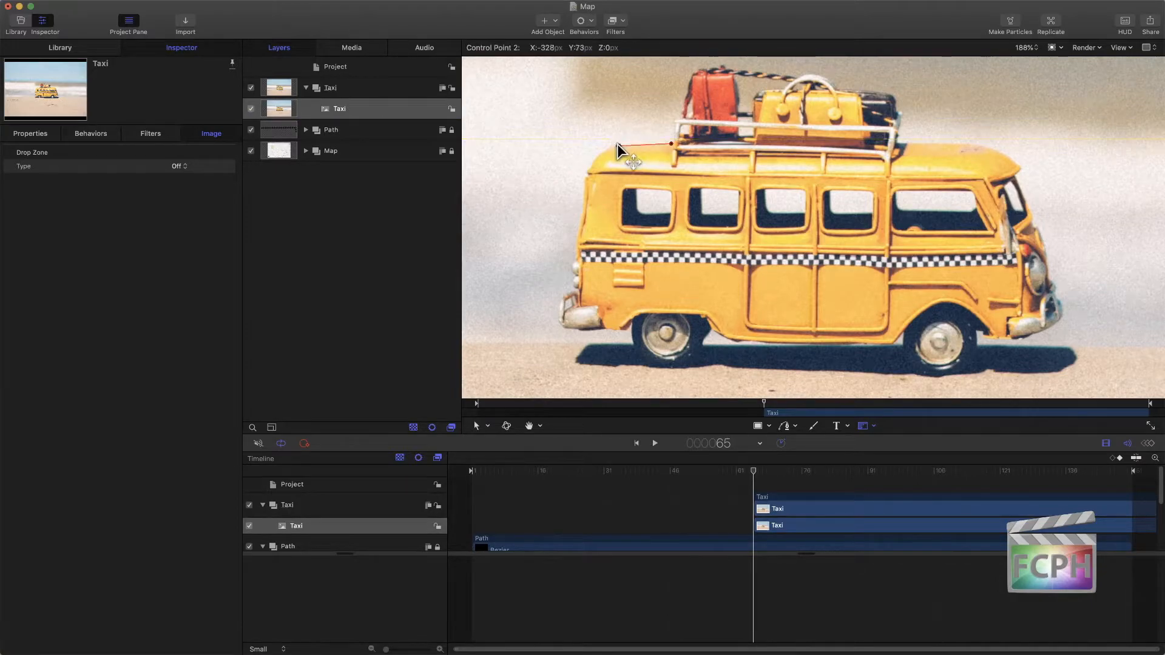
pyautogui.moveTo(584, 187); pyautogui.dragTo(582, 200)
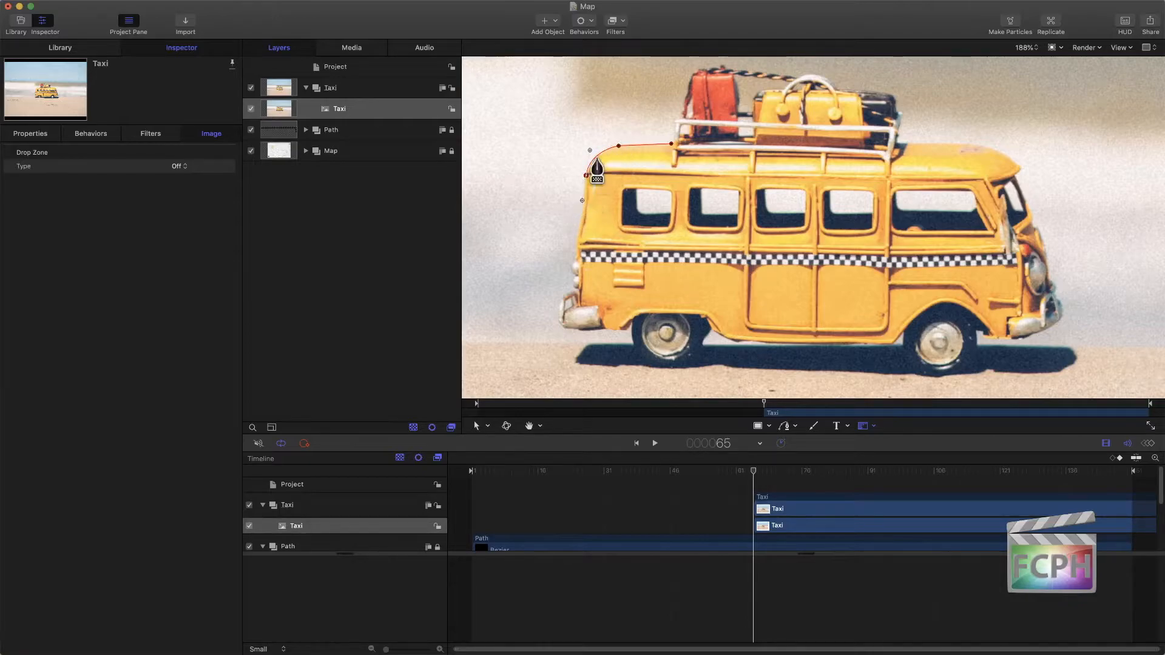
# Step: Continue the Bezier mask down the back of the van and around its rear bumper
pyautogui.click(576, 239)
pyautogui.click(575, 262)
pyautogui.click(571, 275)
pyautogui.click(567, 286)
pyautogui.click(559, 309)
pyautogui.click(560, 326)
pyautogui.click(587, 332)
# Step: Trace the mask behind the rear wheel and around the whole shadow beneath the van, including the wheel bottoms
pyautogui.click(632, 325)
pyautogui.click(633, 345)
pyautogui.click(590, 343)
pyautogui.click(575, 360)
pyautogui.click(631, 367)
pyautogui.click(721, 365)
pyautogui.click(916, 374)
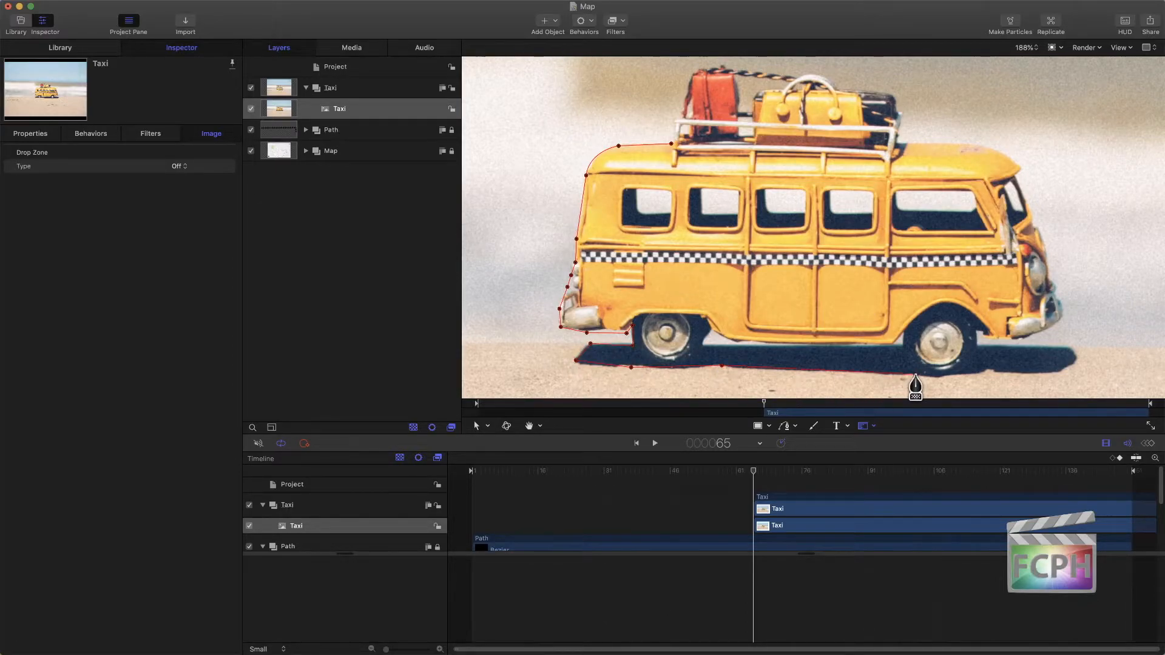
pyautogui.click(991, 372)
pyautogui.click(1049, 374)
pyautogui.click(1078, 360)
pyautogui.click(1072, 347)
# Step: Trace the mask around the front bumper, up the van's nose and windshield, and back along the roof to the luggage rack
pyautogui.click(977, 333)
pyautogui.click(1027, 338)
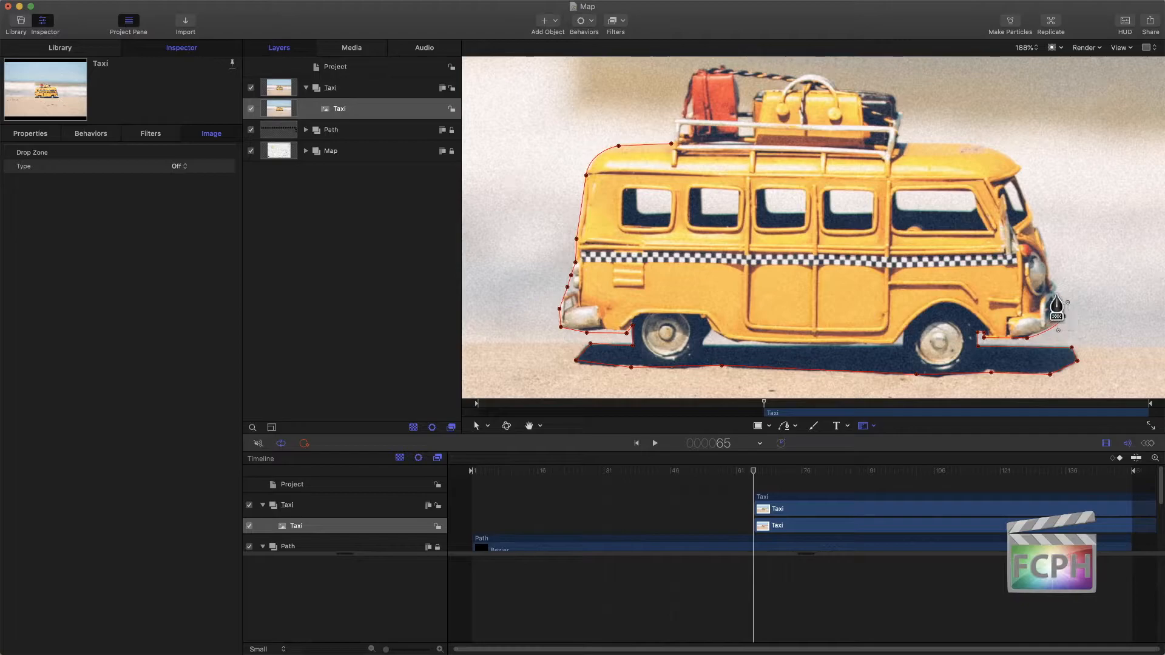
pyautogui.click(1063, 316)
pyautogui.click(1056, 295)
pyautogui.click(1046, 277)
pyautogui.click(1040, 226)
pyautogui.click(1033, 219)
pyautogui.click(1023, 169)
pyautogui.click(898, 142)
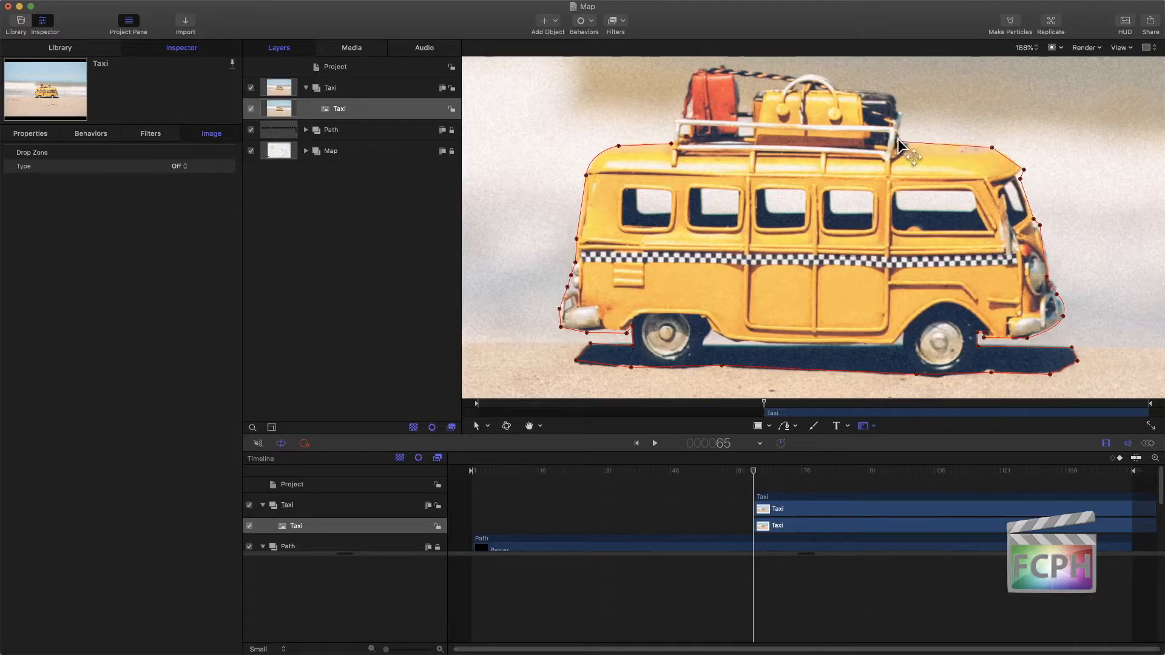
# Step: Trace the roof luggage to close the Bezier mask, and add a raised control point over the yellow bag's handle
pyautogui.click(898, 108)
pyautogui.click(896, 94)
pyautogui.click(843, 87)
pyautogui.click(791, 74)
pyautogui.click(713, 66)
pyautogui.click(687, 74)
pyautogui.click(683, 112)
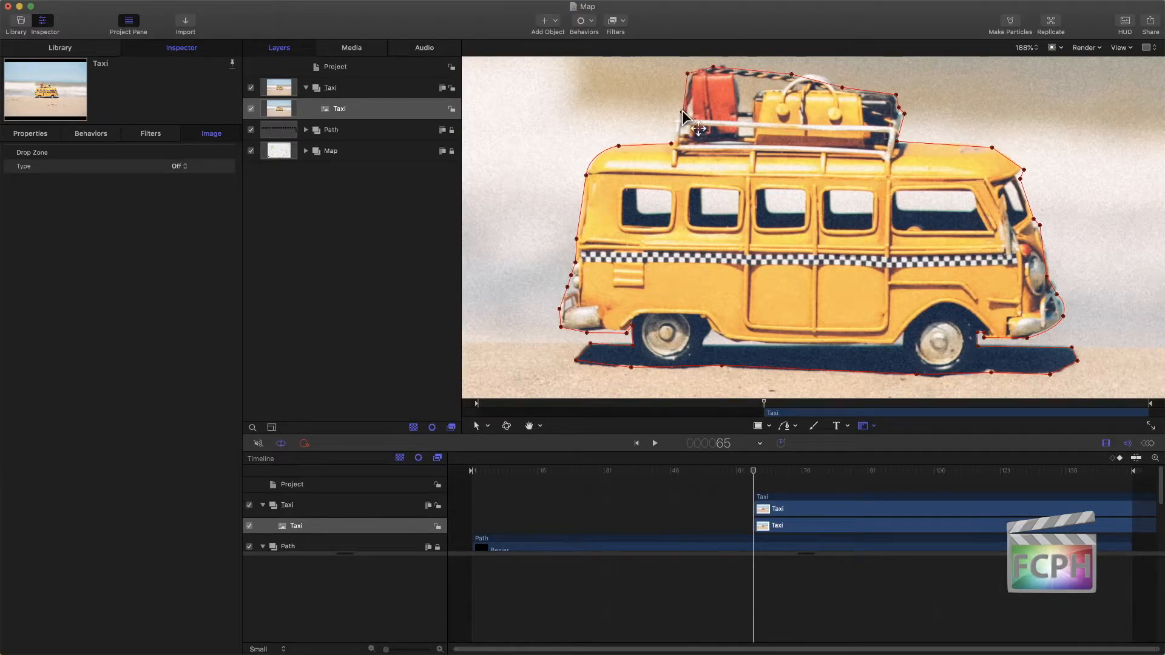
pyautogui.click(672, 142)
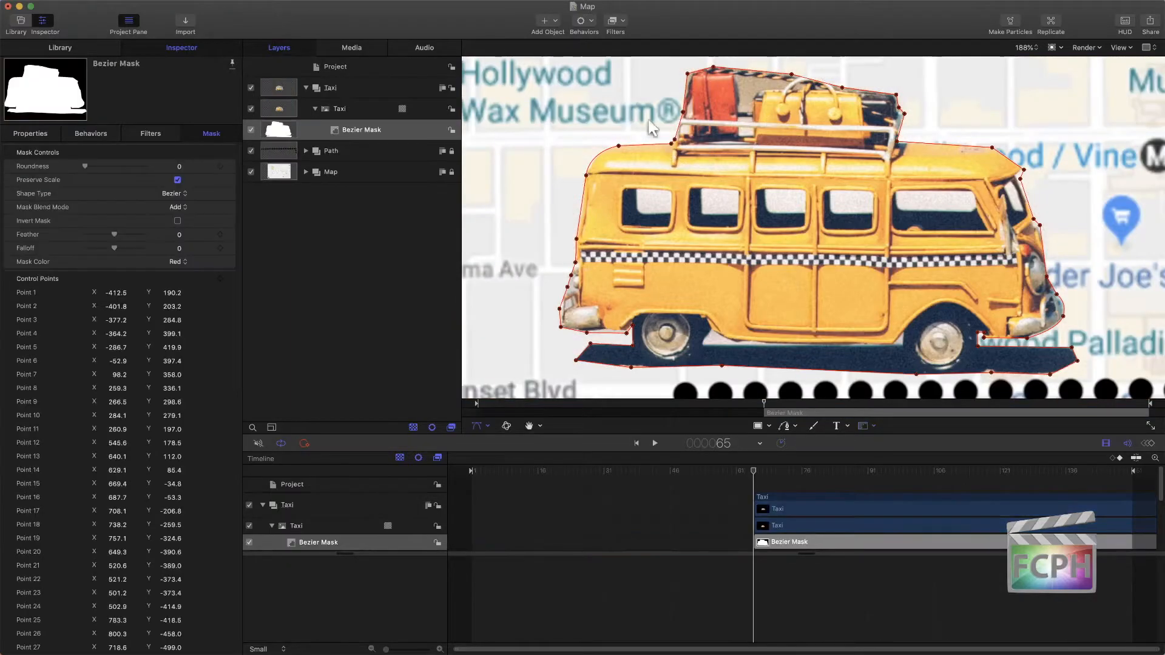
pyautogui.click(817, 80)
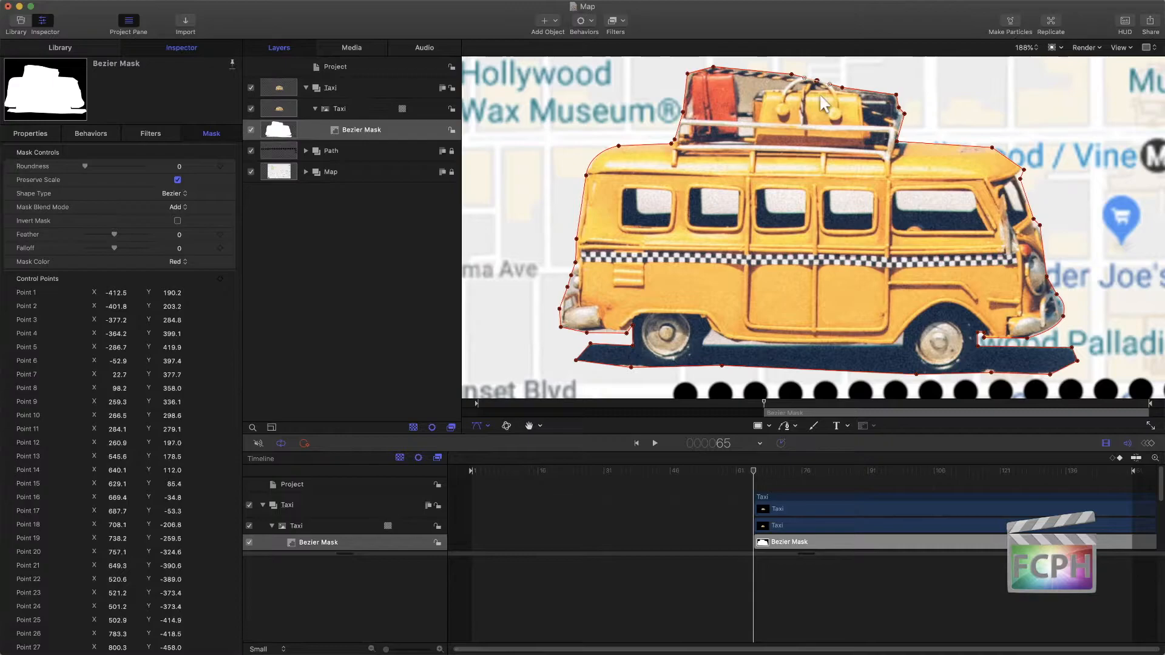
pyautogui.moveTo(817, 82); pyautogui.dragTo(820, 80)
# Step: Try smoothing the mask point where the front of the luggage rack meets the roof, and reset it to Linear
pyautogui.rightClick(898, 142)
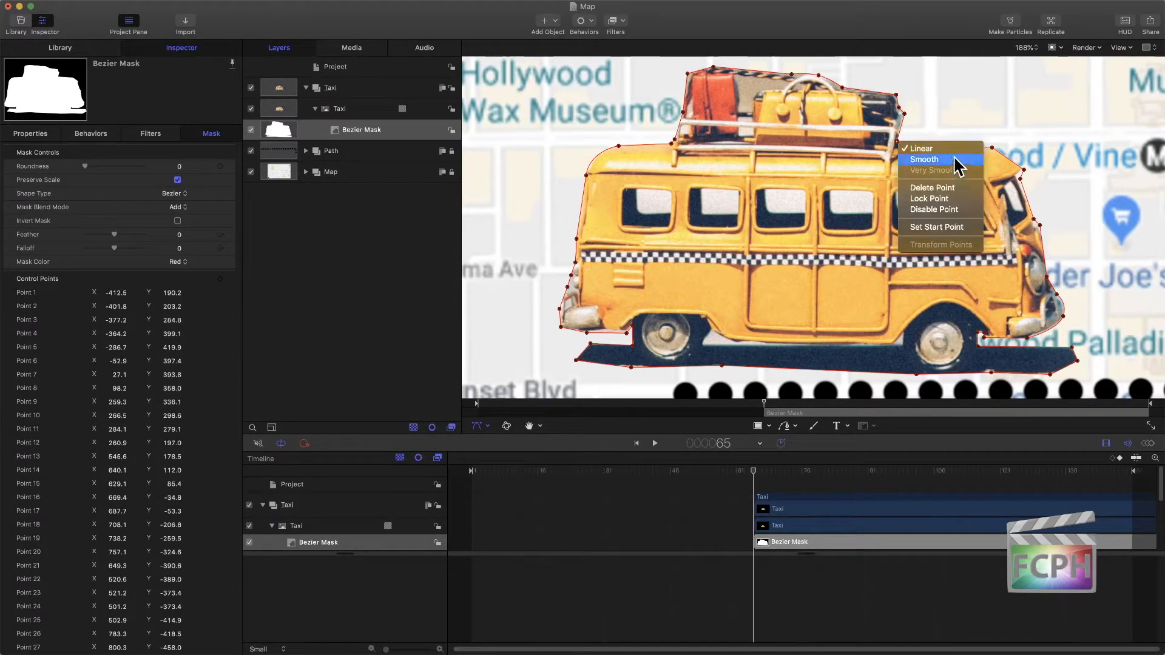
pyautogui.click(953, 159)
pyautogui.moveTo(926, 151); pyautogui.dragTo(903, 152)
pyautogui.rightClick(901, 143)
pyautogui.click(919, 152)
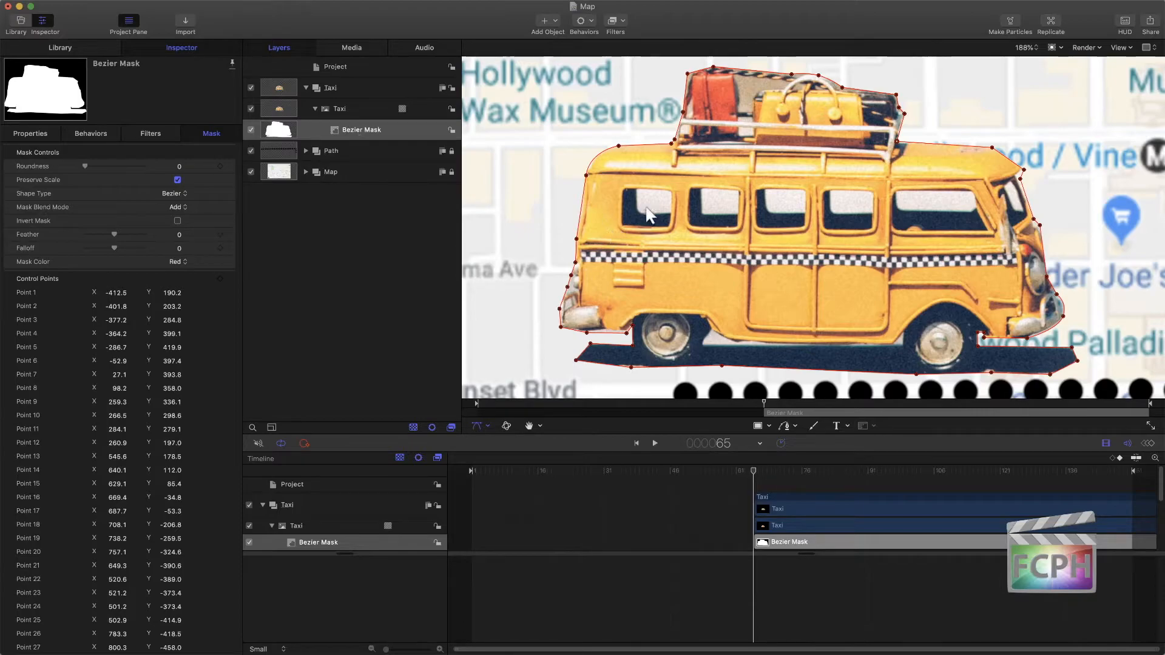
# Step: Draw a second Bezier mask on the Taxi group around the white area in the van's rearmost side window
pyautogui.click(349, 91)
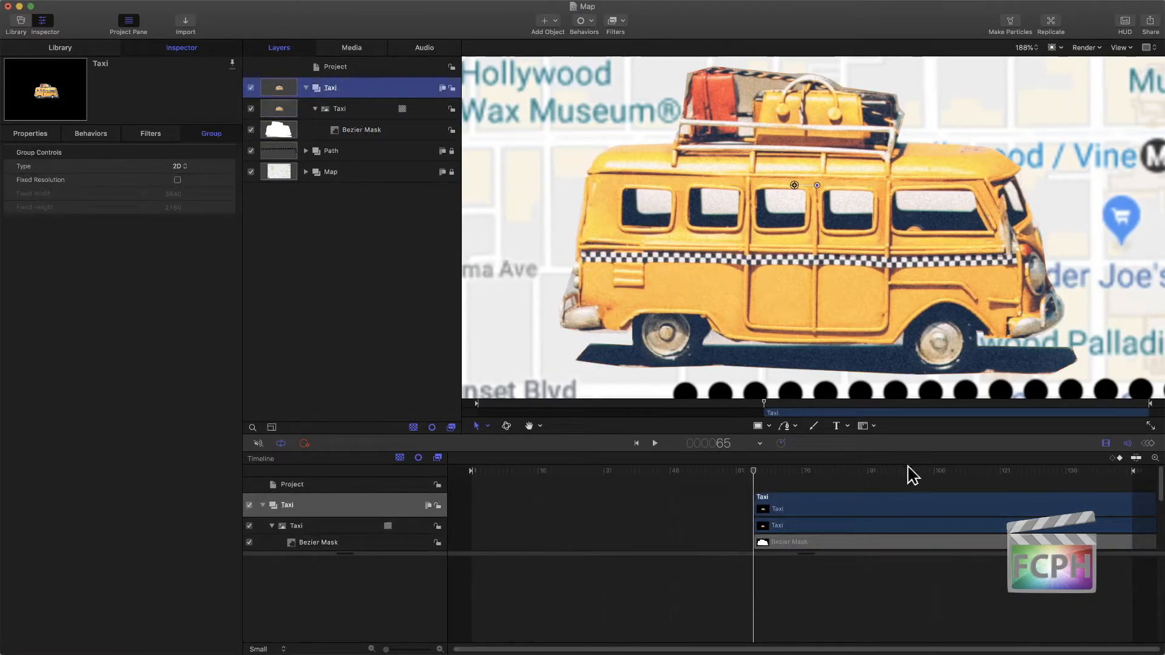
pyautogui.click(868, 426)
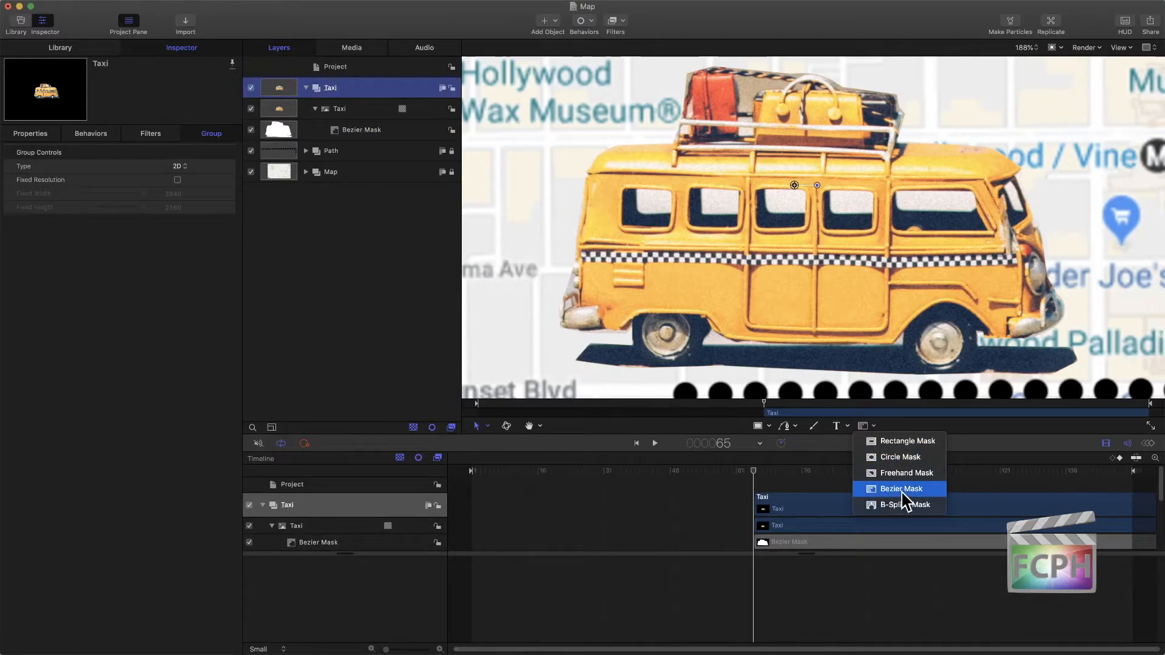
pyautogui.click(902, 489)
pyautogui.click(637, 207)
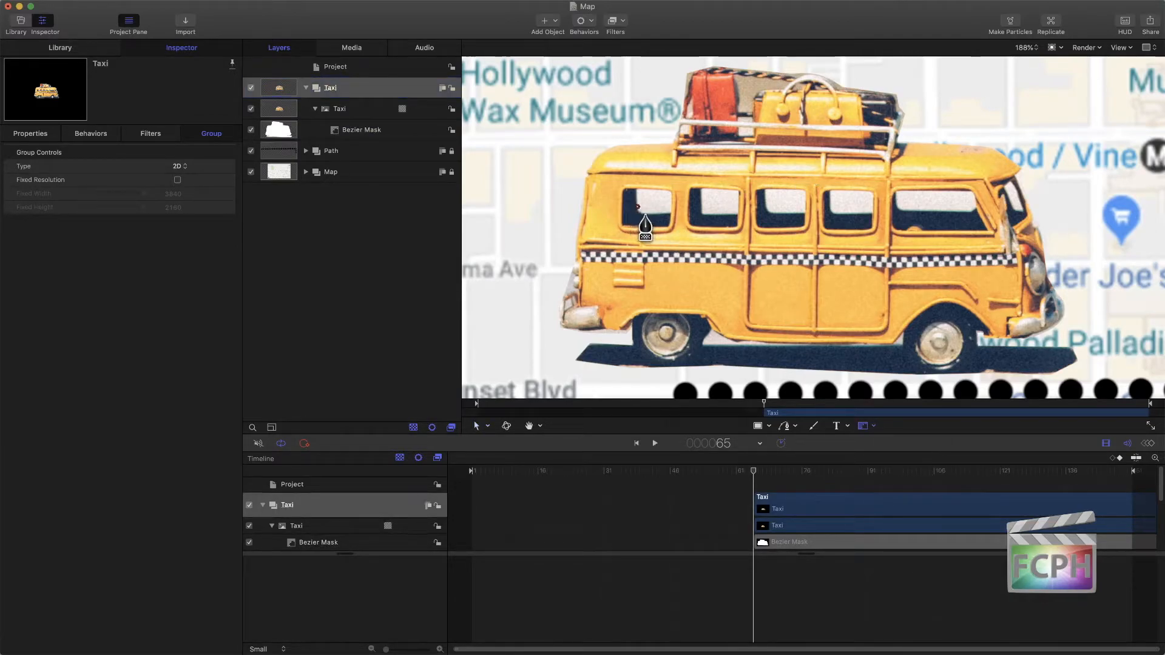
pyautogui.click(671, 212)
pyautogui.click(671, 194)
pyautogui.click(637, 189)
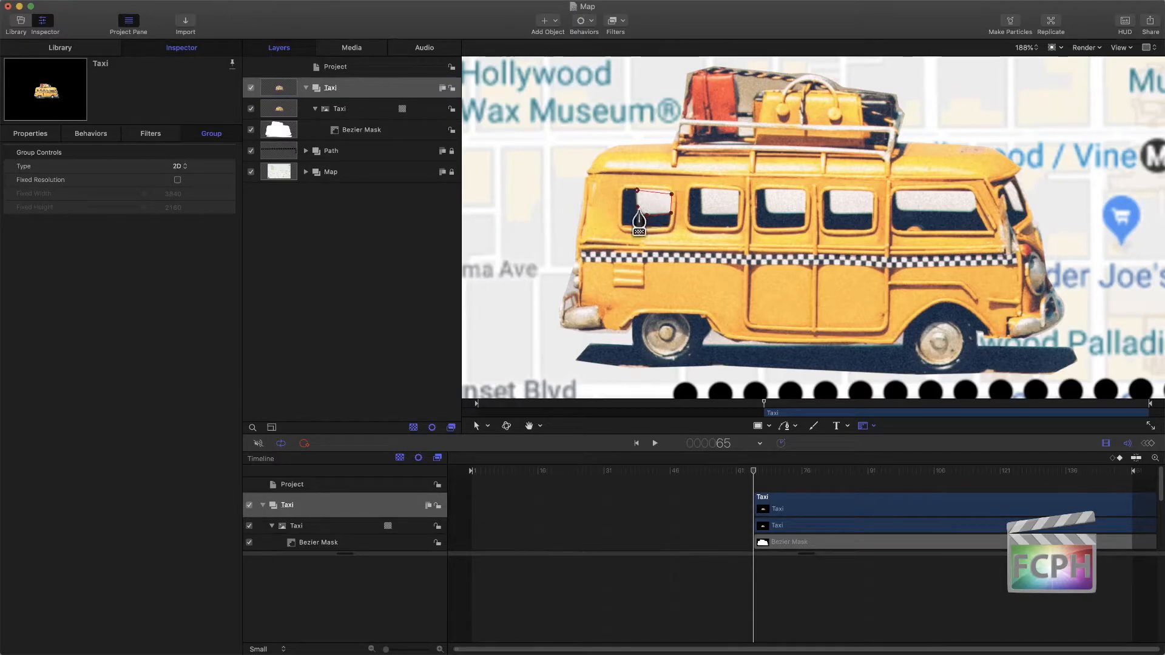
pyautogui.click(637, 206)
pyautogui.click(638, 200)
pyautogui.click(637, 207)
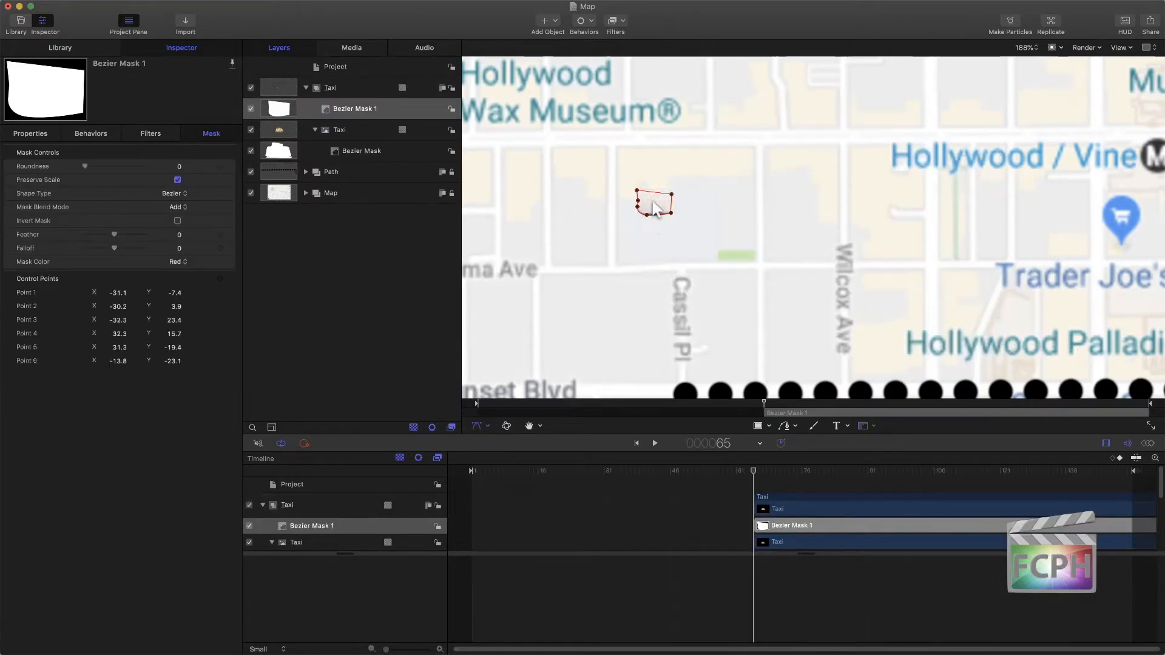
# Step: Nest Bezier Mask 1 under the Taxi image layer, below Bezier Mask, and realign it over the rearmost window
pyautogui.moveTo(336, 112); pyautogui.dragTo(345, 171)
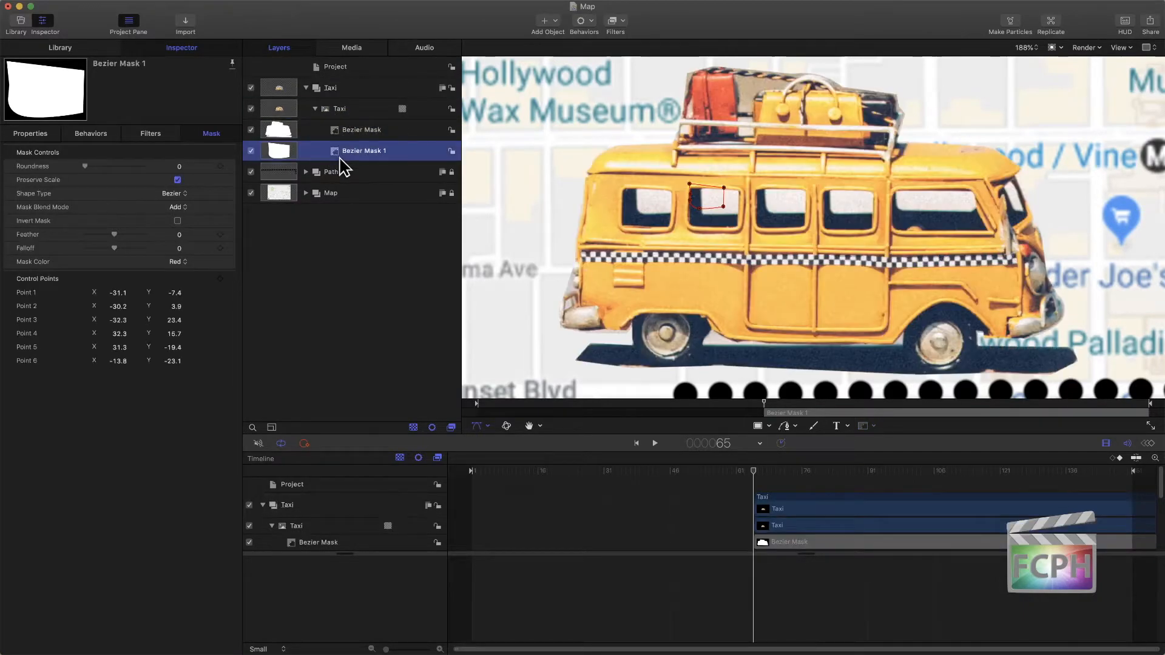
pyautogui.click(360, 133)
pyautogui.moveTo(357, 148); pyautogui.dragTo(361, 120)
pyautogui.moveTo(719, 205); pyautogui.dragTo(667, 211)
pyautogui.click(347, 110)
pyautogui.click(350, 130)
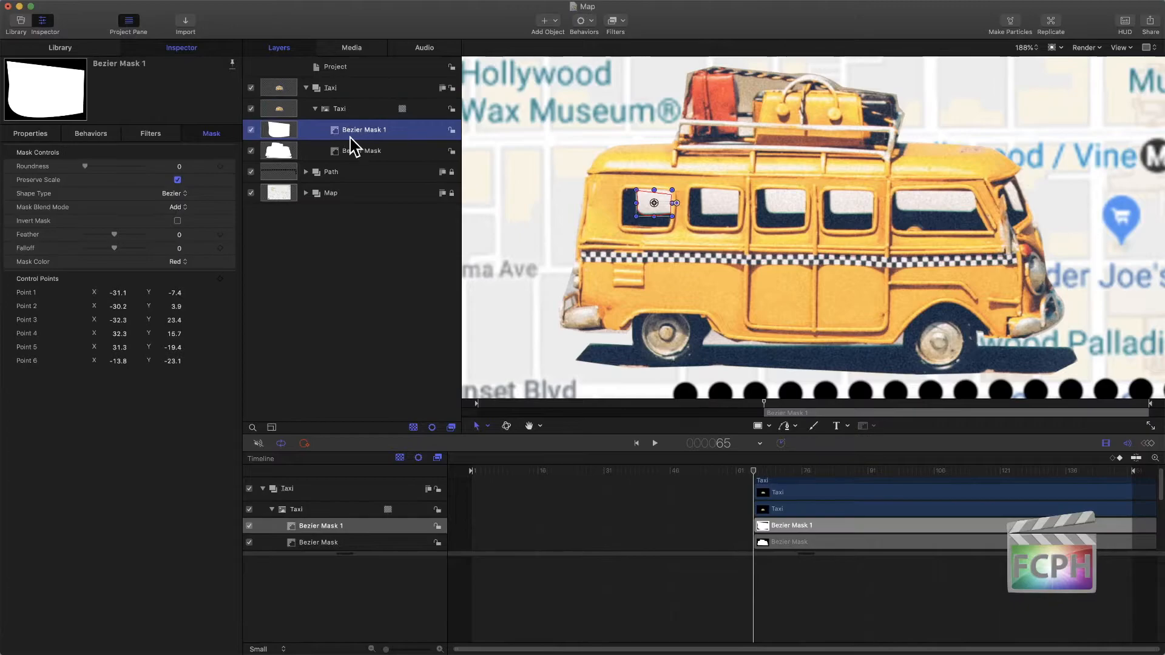
pyautogui.click(346, 109)
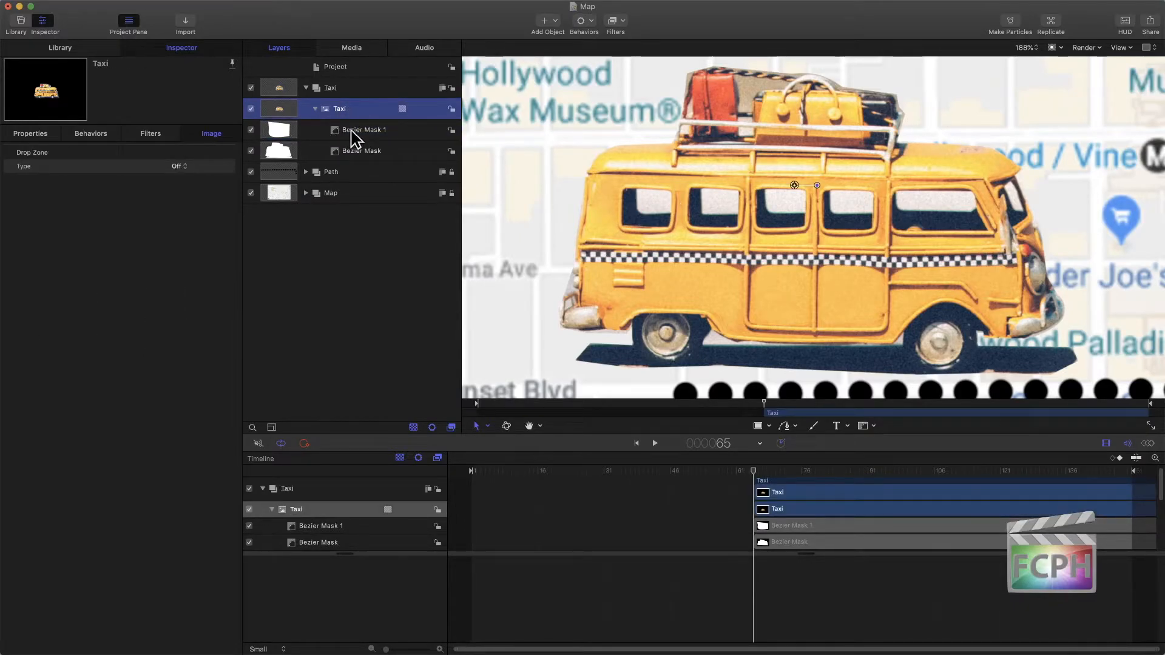
pyautogui.click(351, 131)
pyautogui.moveTo(353, 135); pyautogui.dragTo(353, 162)
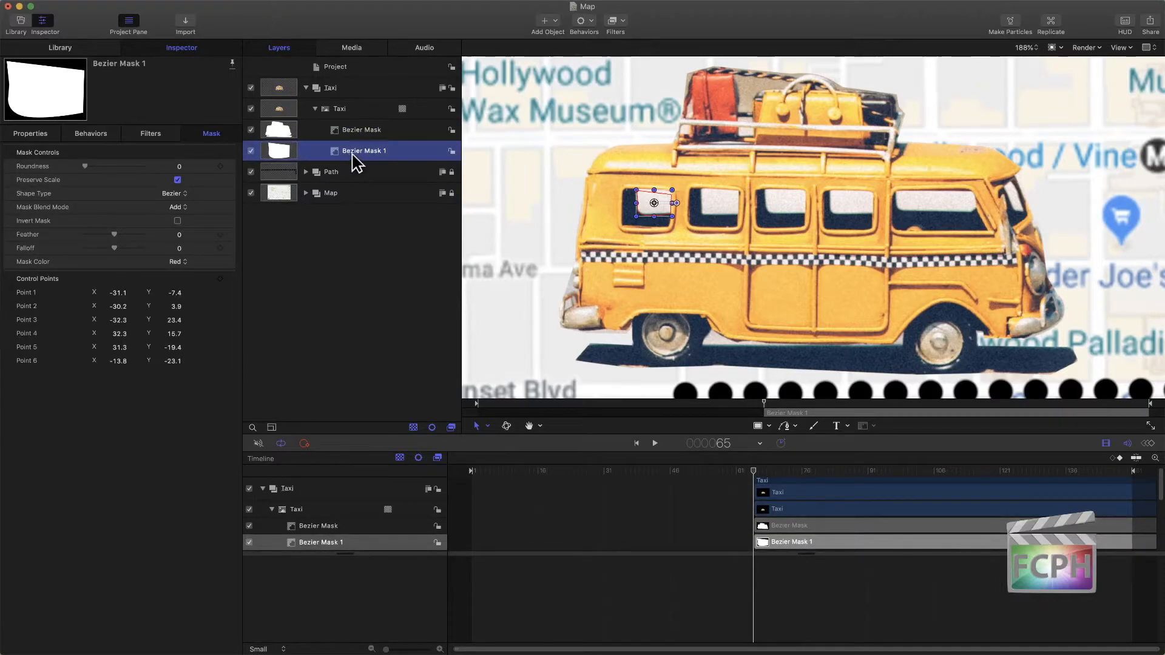
# Step: Group the Taxi image layer, and try moving Bezier Mask 1 up to the new group before undoing that move
pyautogui.click(340, 110)
pyautogui.rightClick(343, 109)
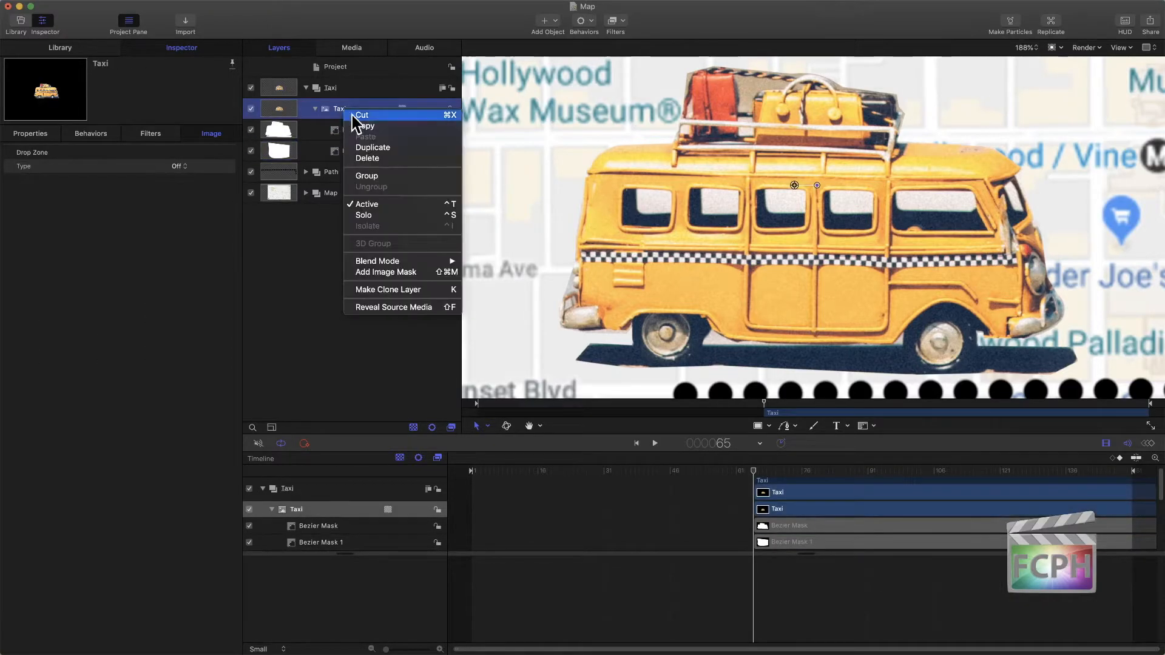
pyautogui.click(374, 177)
pyautogui.moveTo(376, 176); pyautogui.dragTo(347, 113)
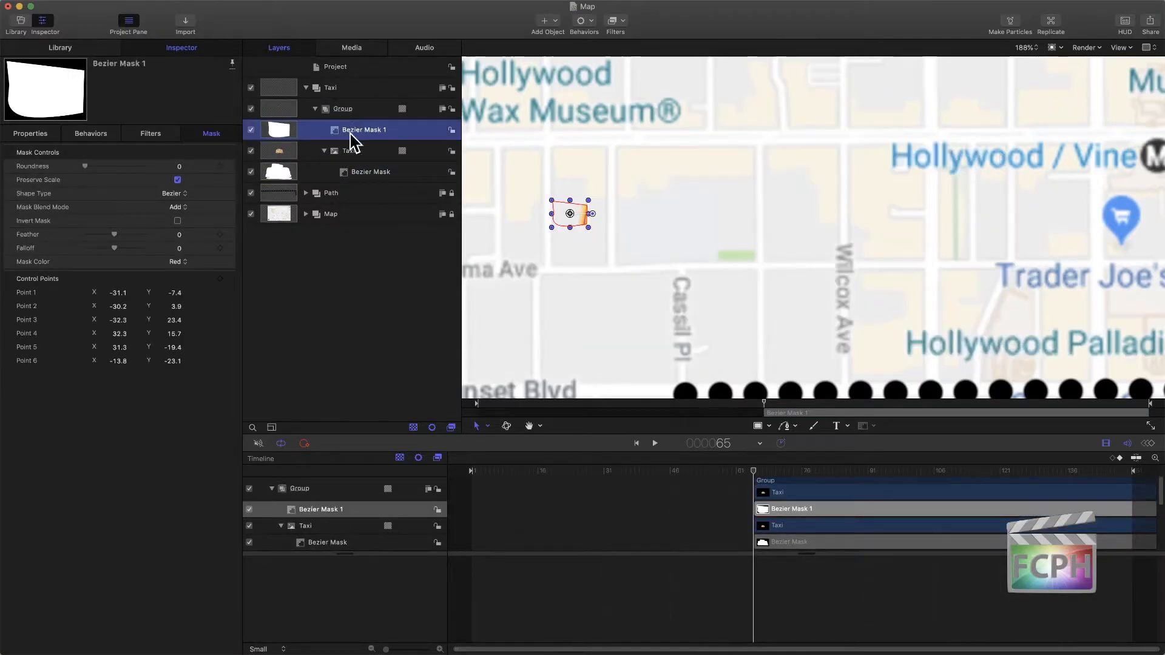
pyautogui.press('super+z')
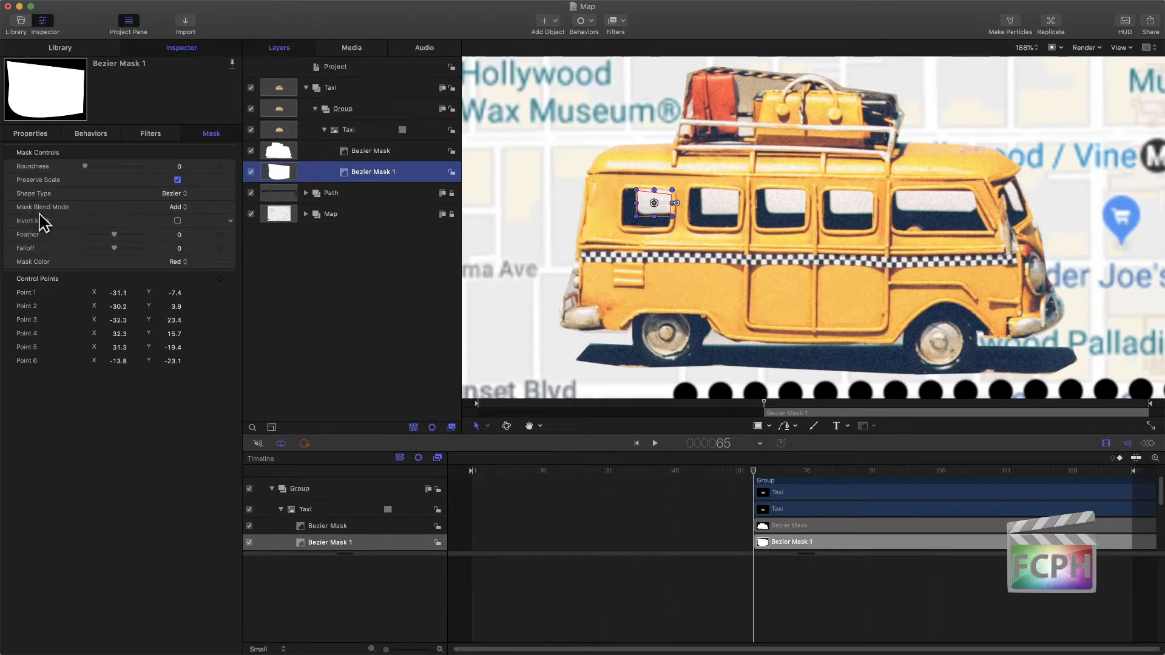
# Step: Try the Subtract blend mode on Bezier Mask 1 and set it back to Add
pyautogui.click(184, 208)
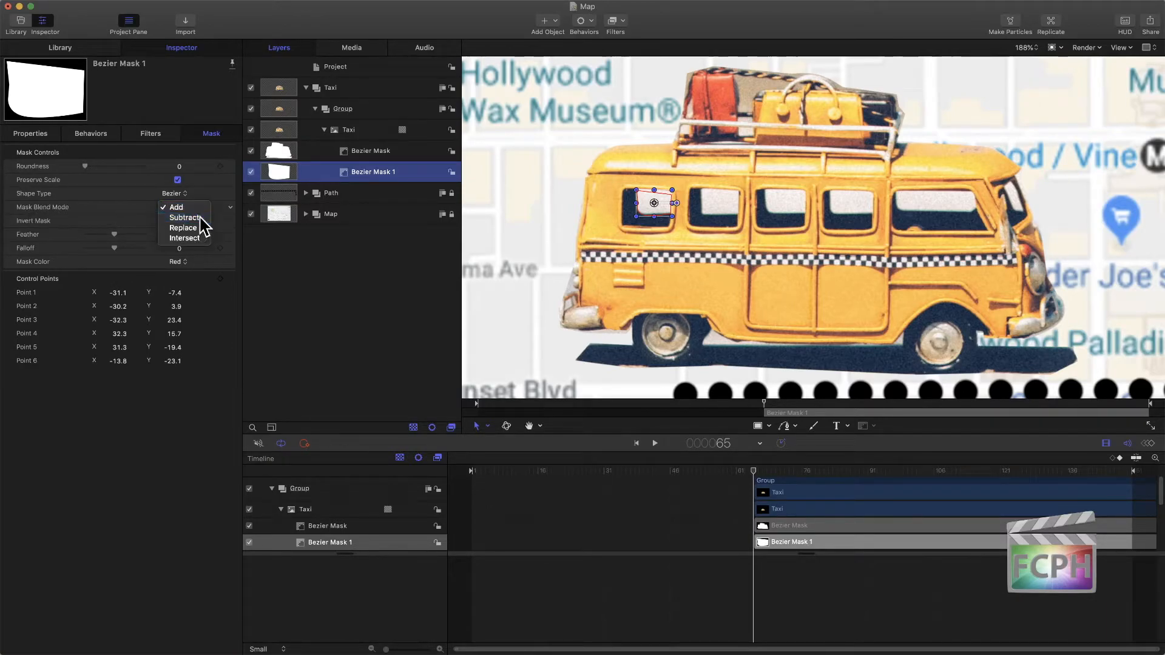
pyautogui.click(185, 217)
pyautogui.click(176, 205)
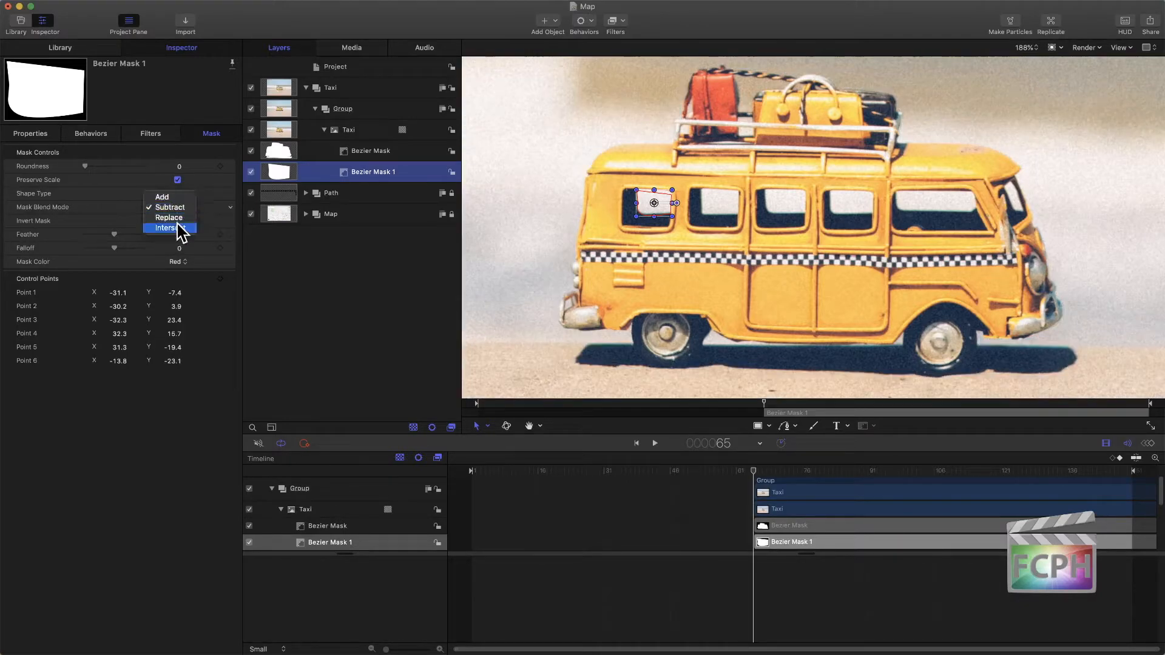
pyautogui.click(195, 198)
# Step: Try the Subtract blend mode on the Bezier Mask outlining the van and return it to Add
pyautogui.click(356, 151)
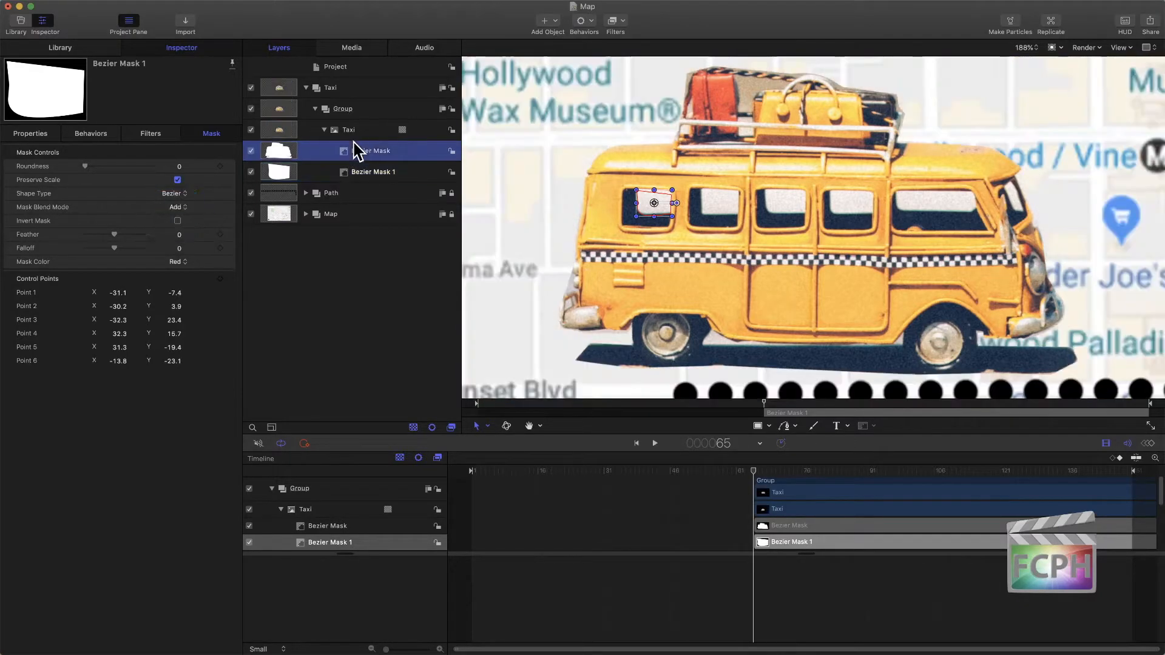
pyautogui.click(185, 207)
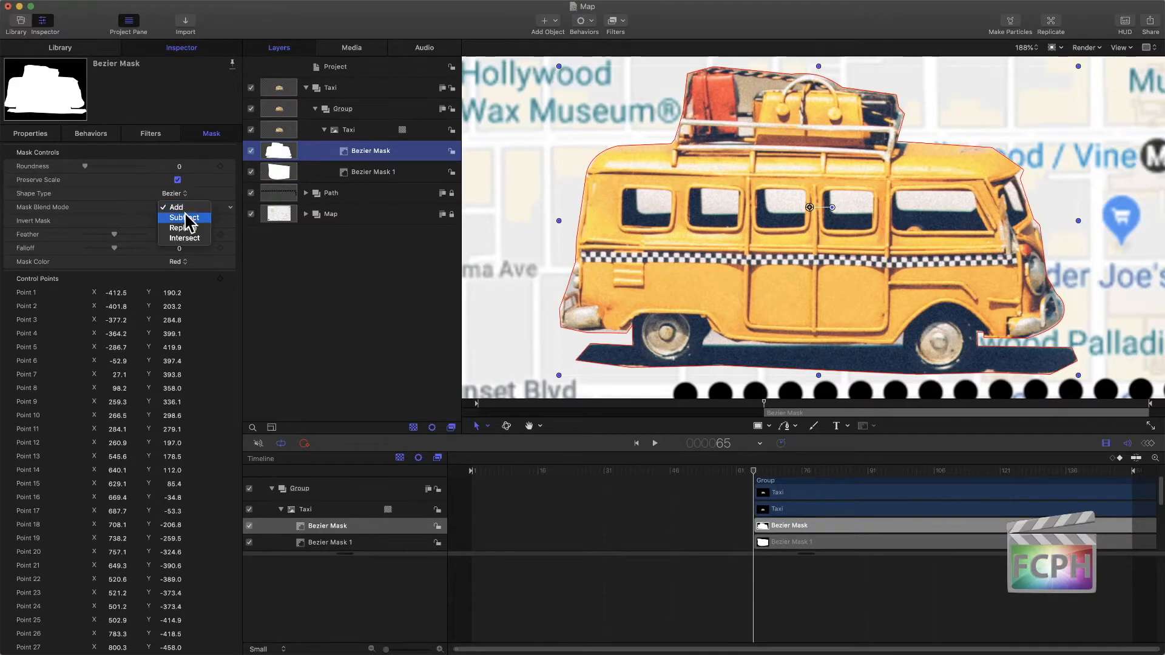
pyautogui.click(182, 216)
pyautogui.click(182, 207)
pyautogui.click(187, 210)
# Step: Set Bezier Mask 1 to Subtract, leave Invert Mask off, and place it above Bezier Mask under the Taxi image layer
pyautogui.click(358, 173)
pyautogui.click(176, 207)
pyautogui.click(182, 217)
pyautogui.click(177, 220)
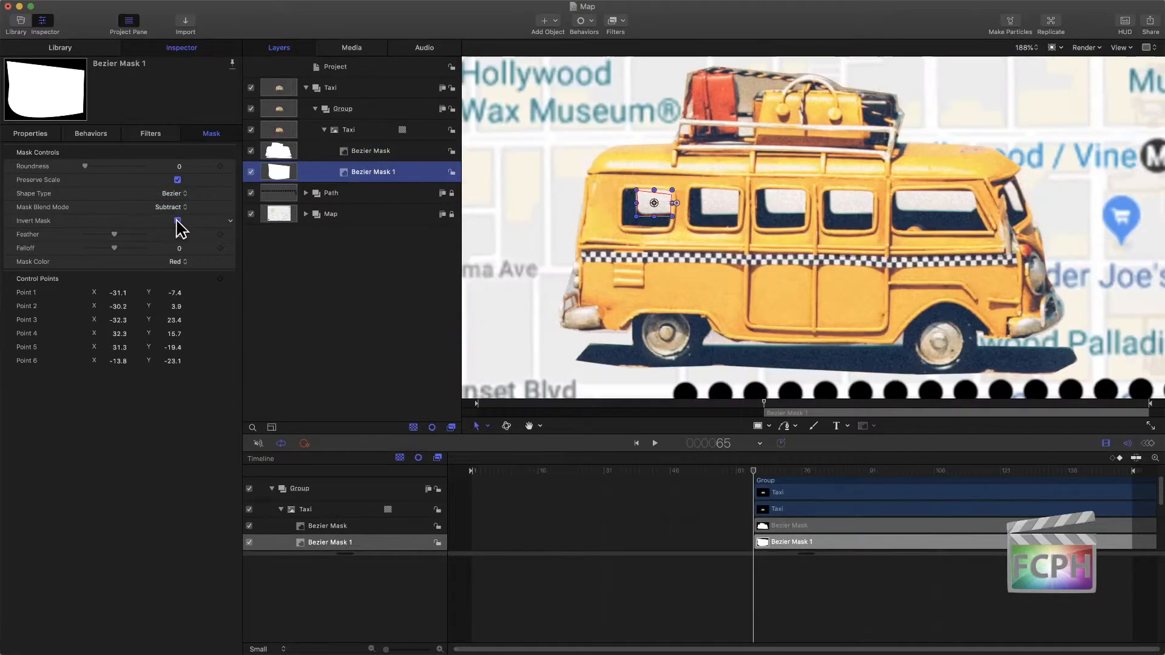
pyautogui.moveTo(371, 174); pyautogui.dragTo(369, 143)
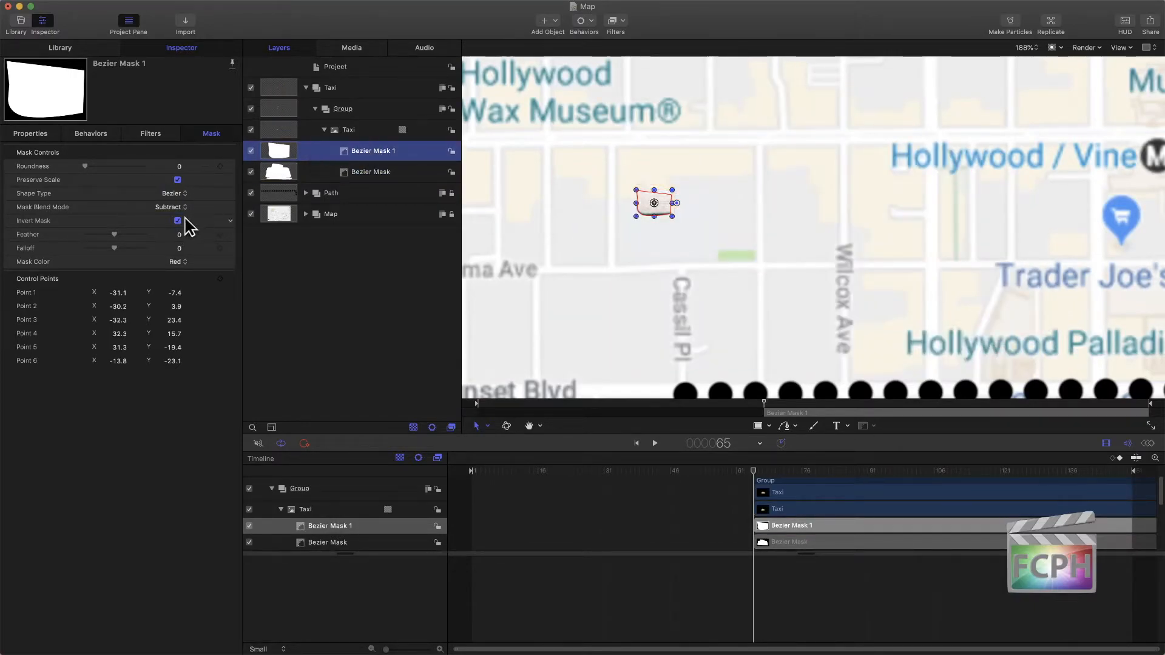
pyautogui.click(177, 220)
pyautogui.press('shift+super+a')
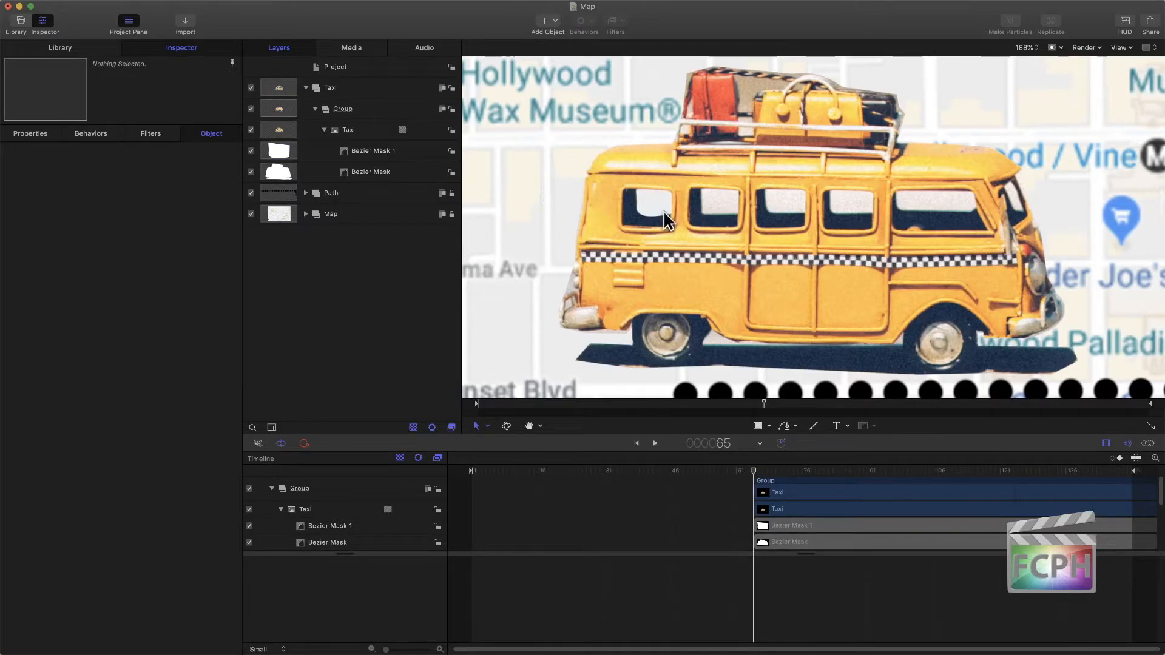
# Step: Draw a new Bezier mask on the Taxi image layer around the white area in the second window from the rear
pyautogui.click(340, 126)
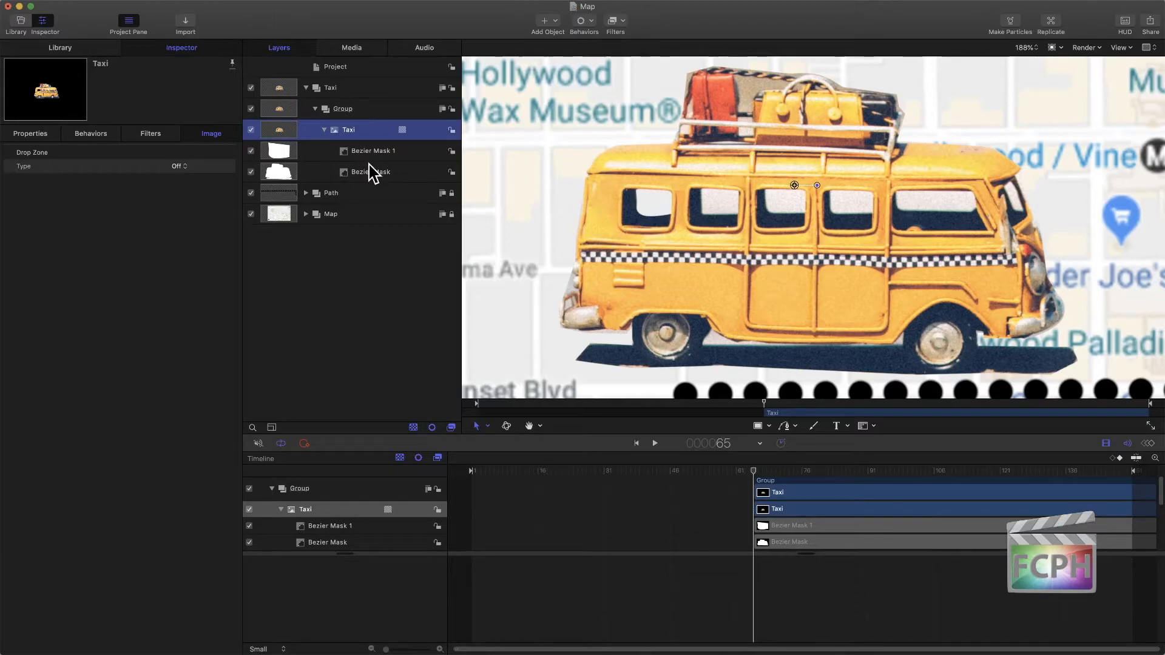
pyautogui.click(874, 427)
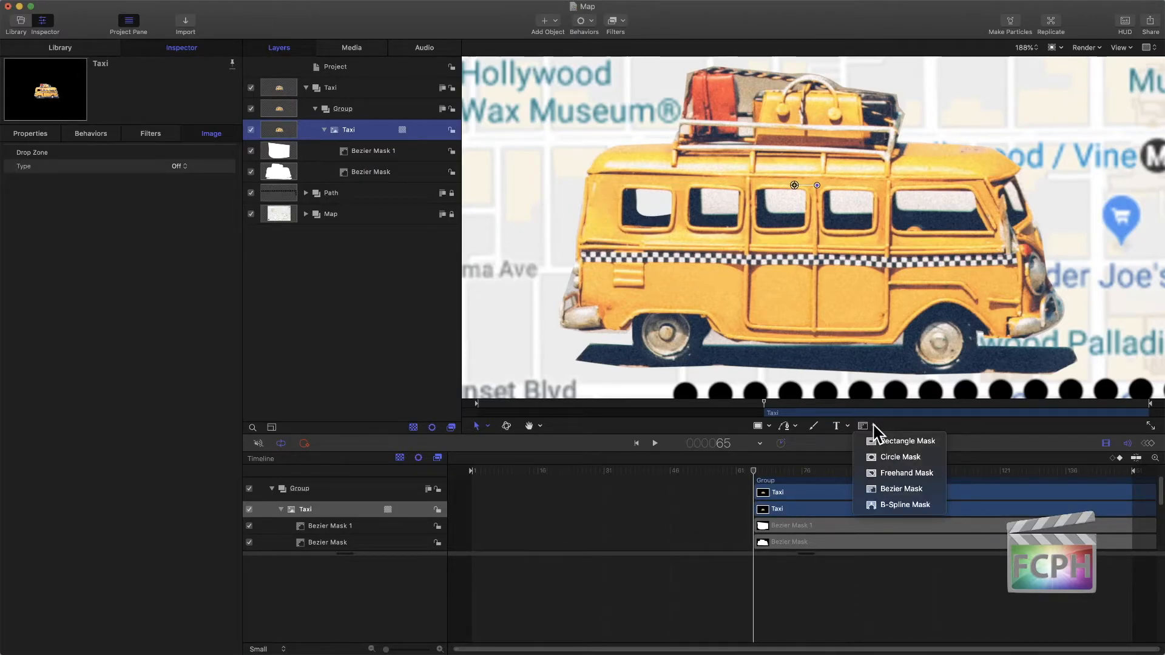
pyautogui.click(889, 489)
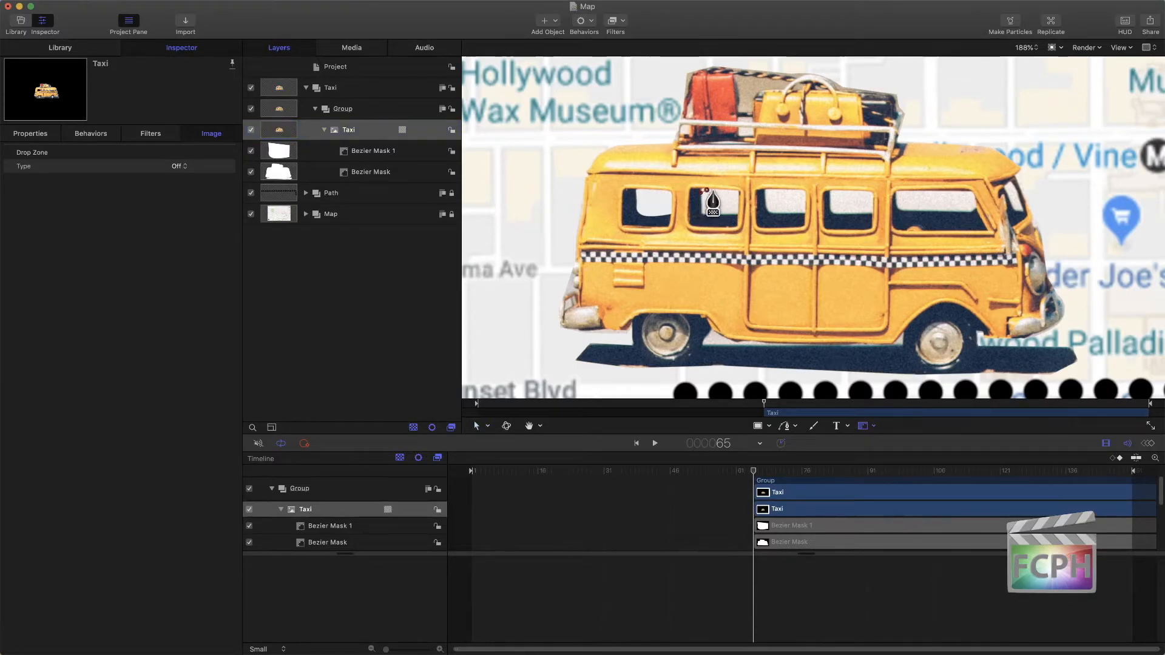
pyautogui.click(738, 192)
pyautogui.click(738, 216)
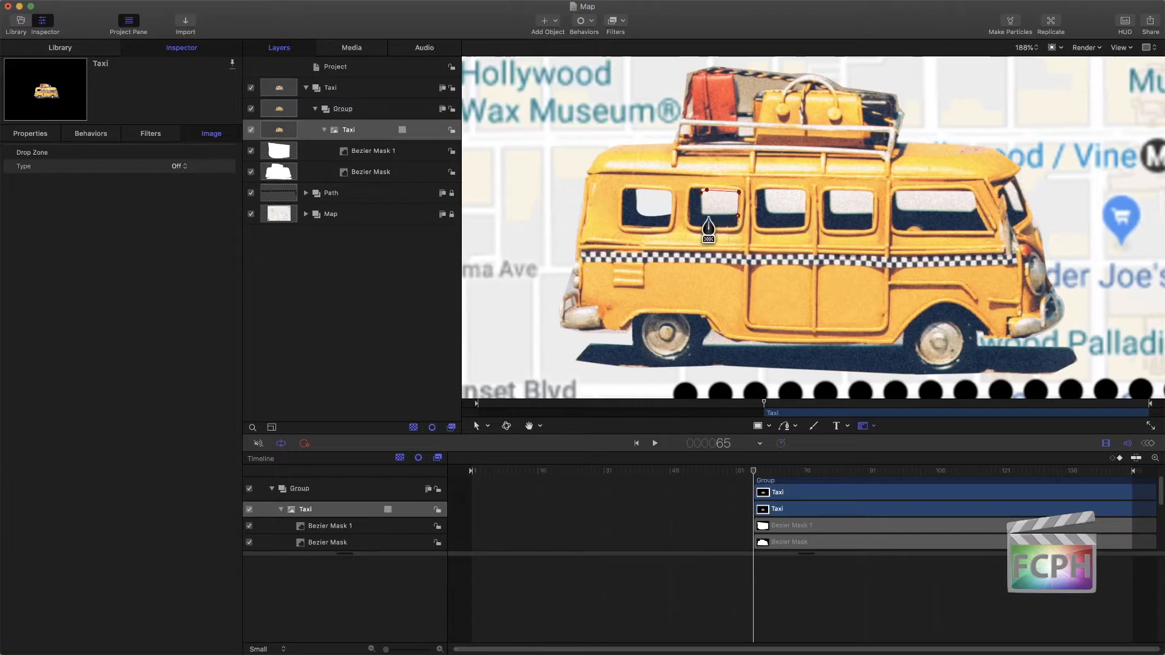
pyautogui.click(701, 192)
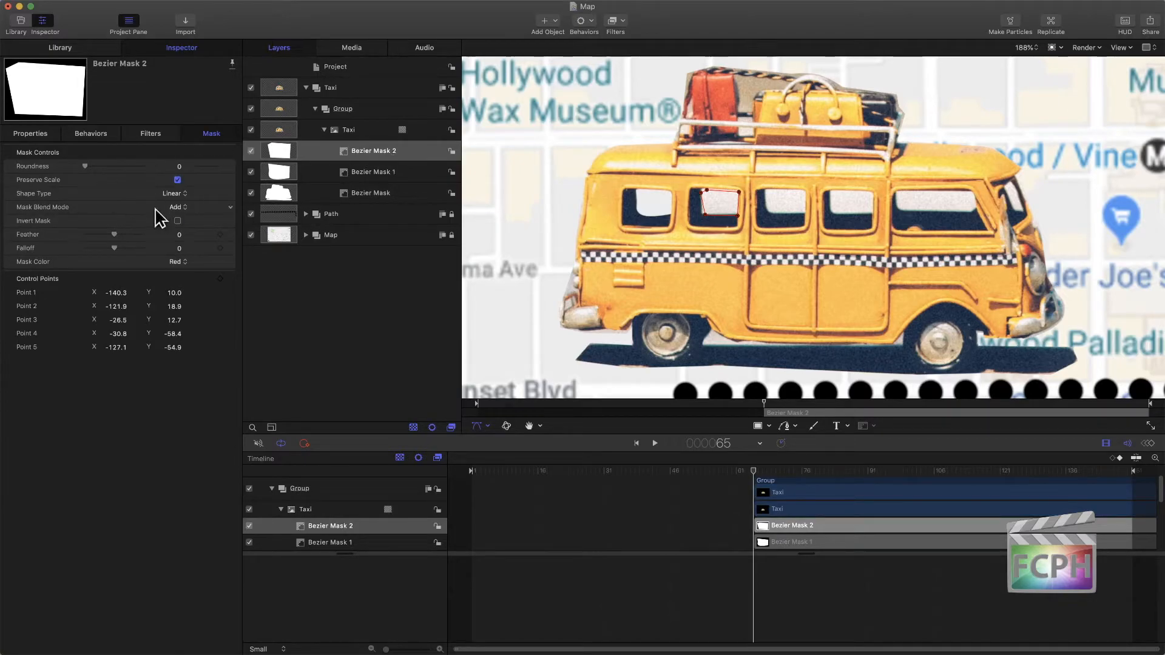
# Step: Set Bezier Mask 2 to the Subtract blend mode and hide the Map group
pyautogui.click(177, 211)
pyautogui.click(188, 217)
pyautogui.click(251, 236)
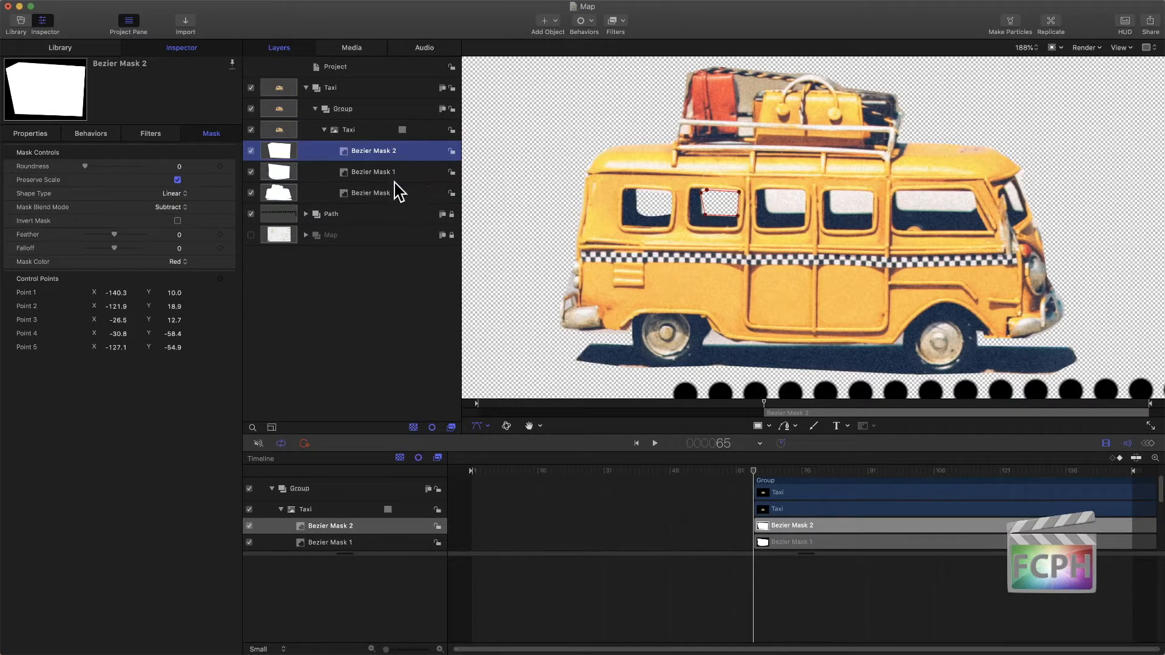
# Step: Draw a Freehand mask on the Taxi image layer around the white area in the third window from the rear
pyautogui.click(363, 130)
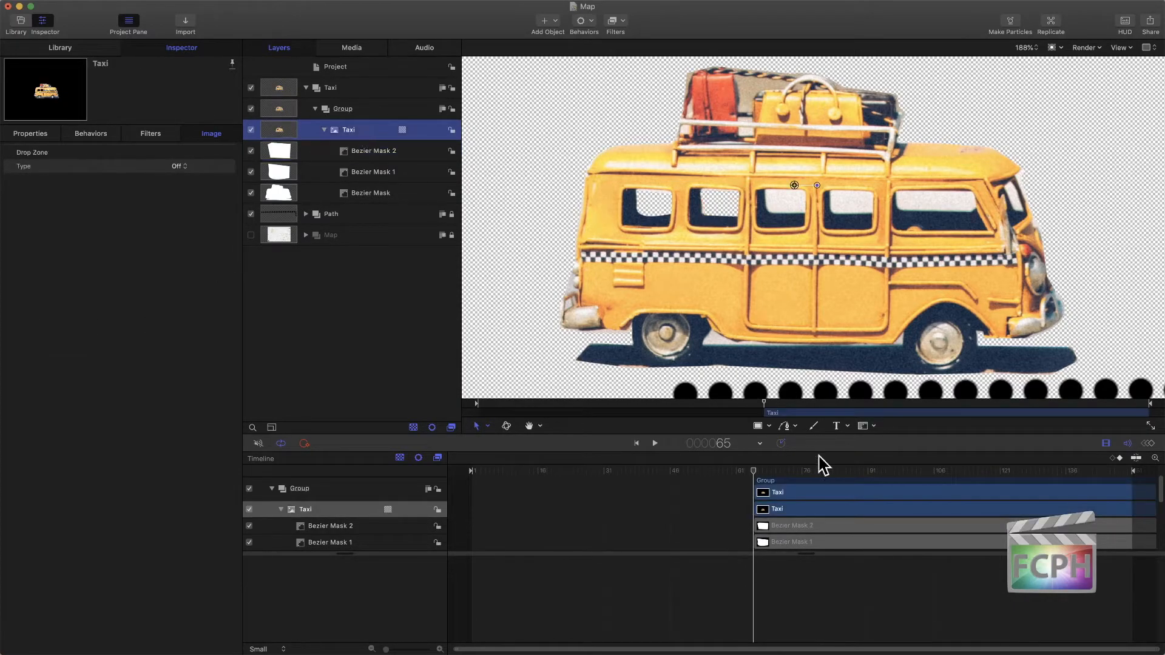
pyautogui.click(864, 426)
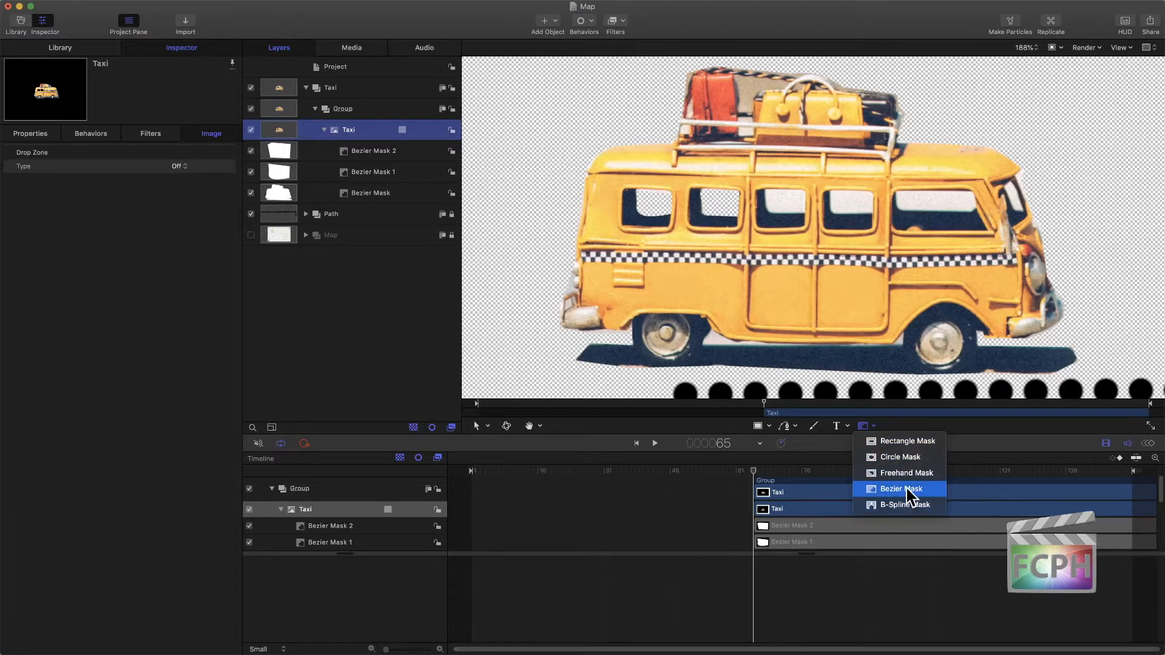
pyautogui.click(910, 473)
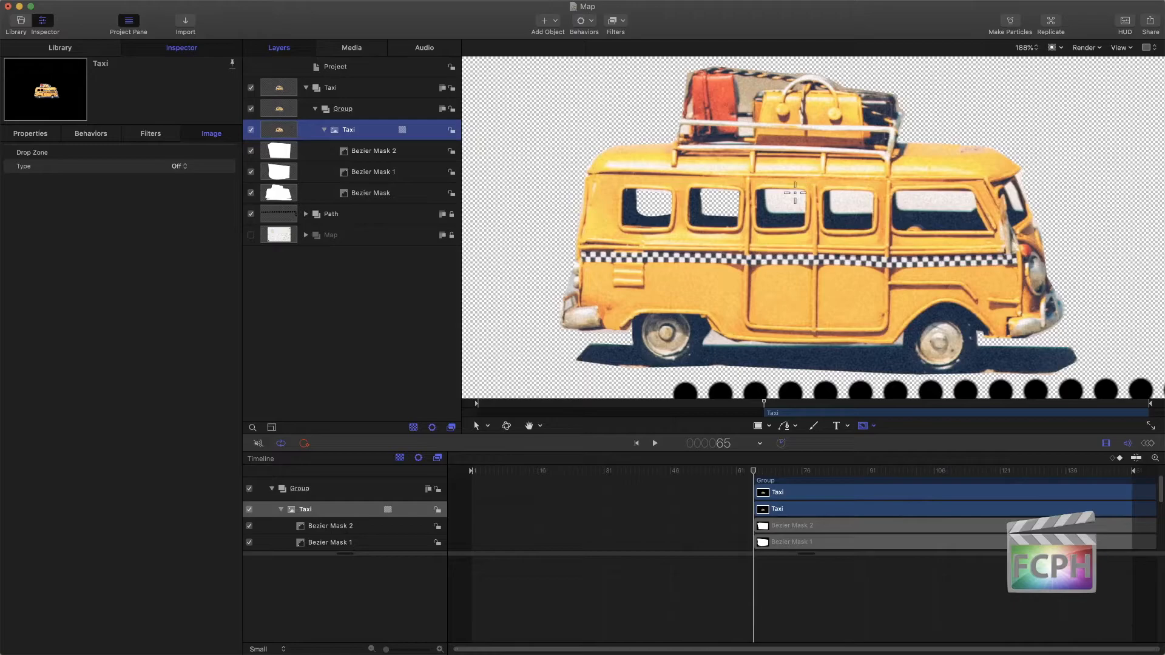
pyautogui.moveTo(772, 189); pyautogui.dragTo(760, 196)
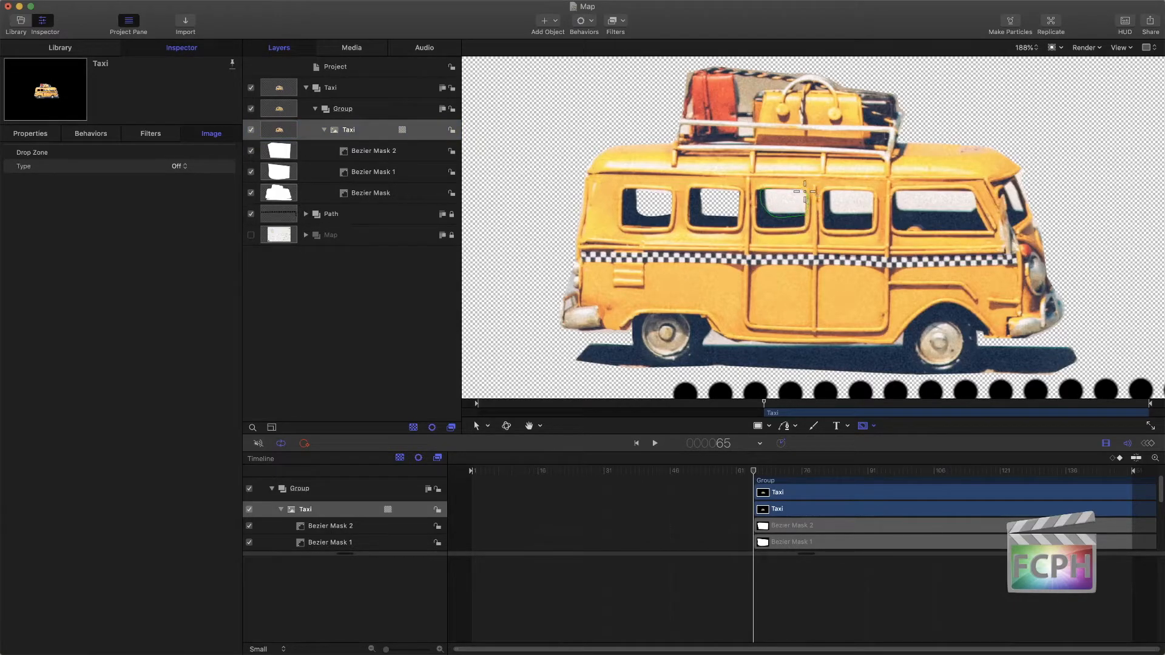
pyautogui.moveTo(770, 190); pyautogui.dragTo(768, 191)
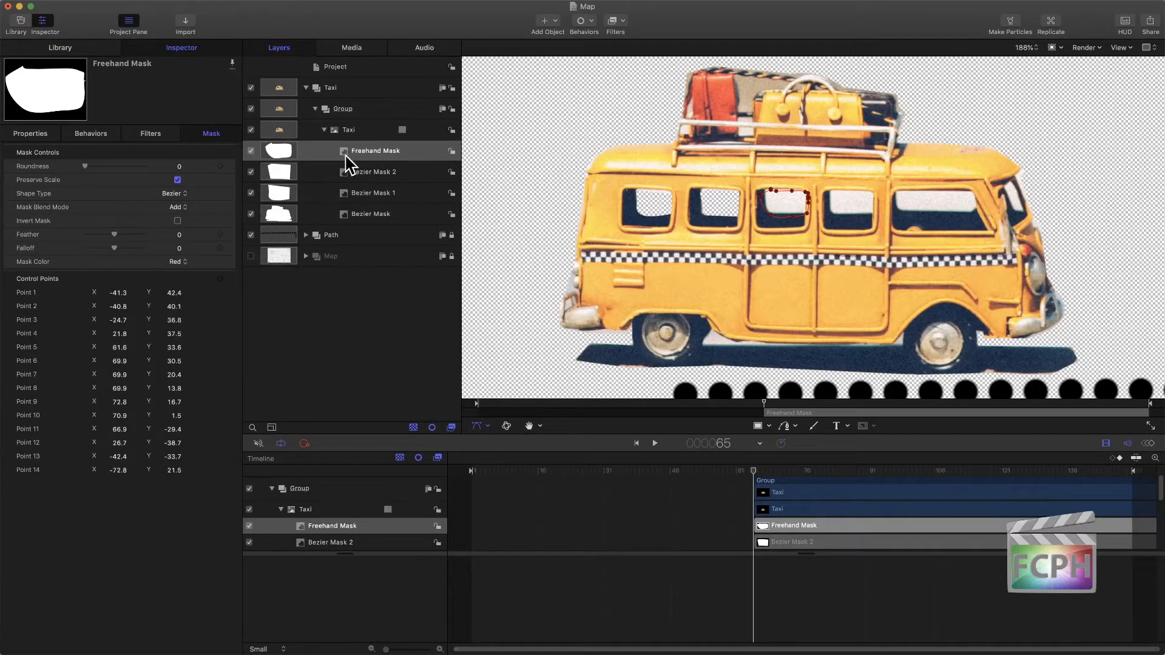
# Step: Set the Freehand Mask to Subtract and pull its upper-left control point outward toward the window corner
pyautogui.click(194, 208)
pyautogui.click(195, 219)
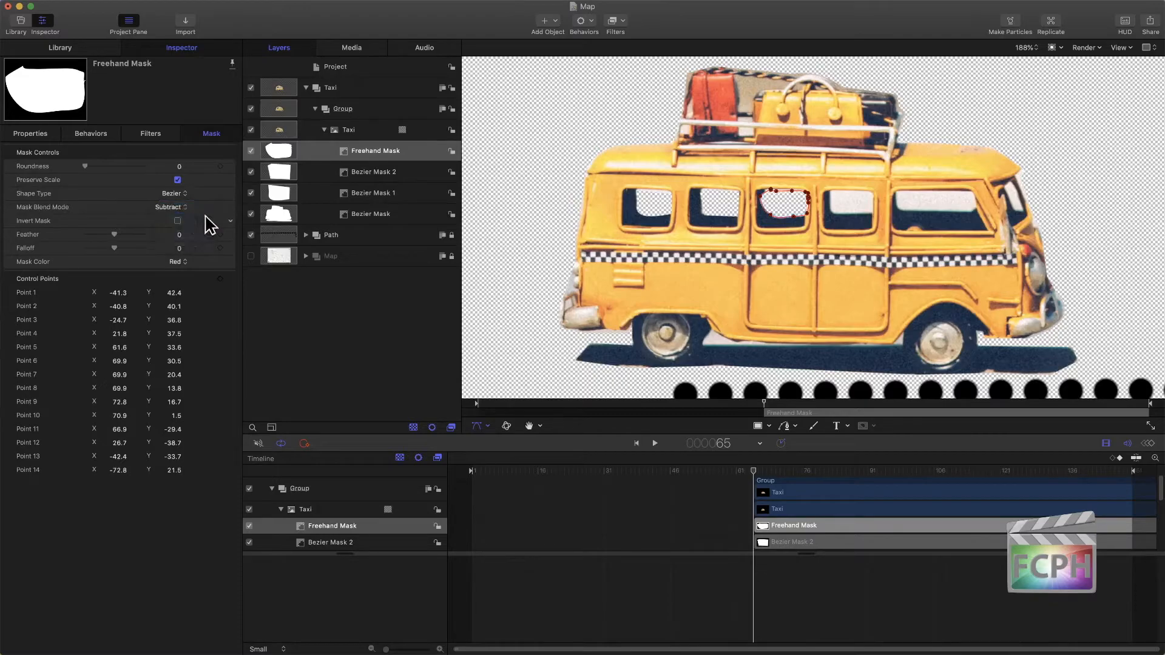
pyautogui.moveTo(761, 197); pyautogui.dragTo(766, 191)
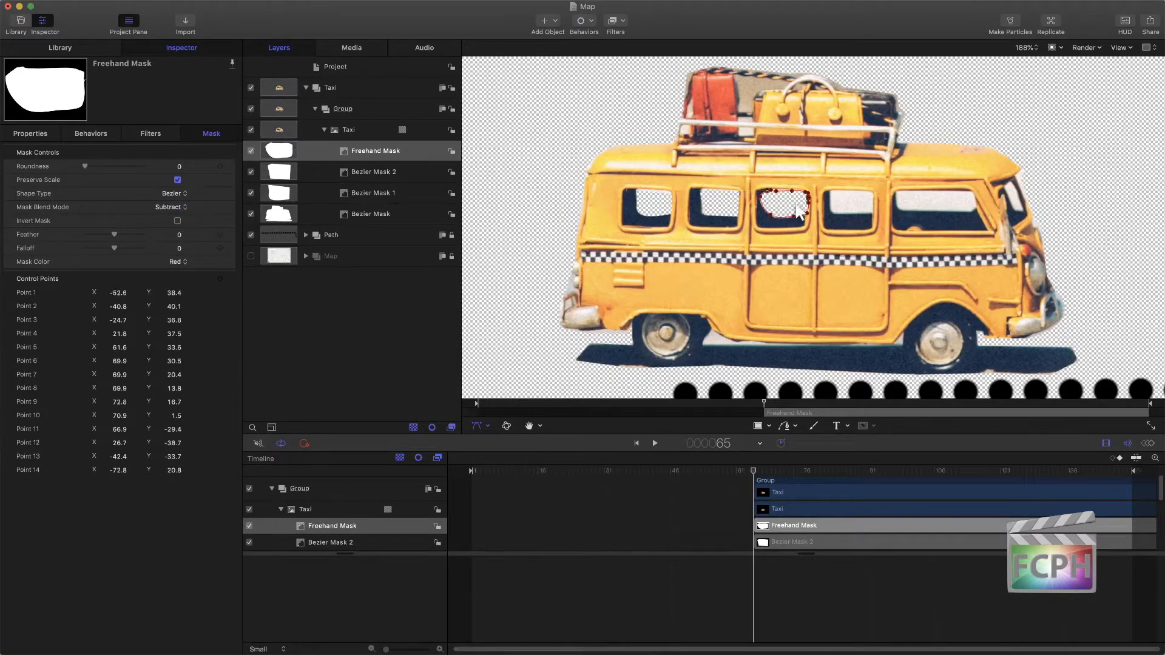
pyautogui.click(347, 322)
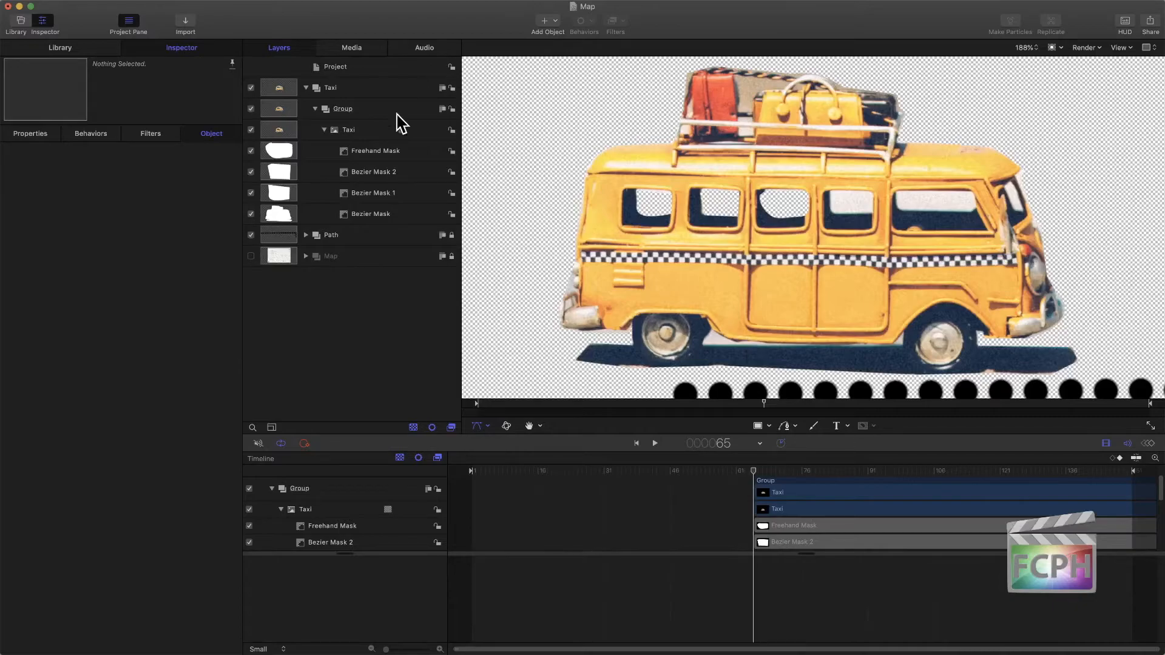
pyautogui.click(324, 129)
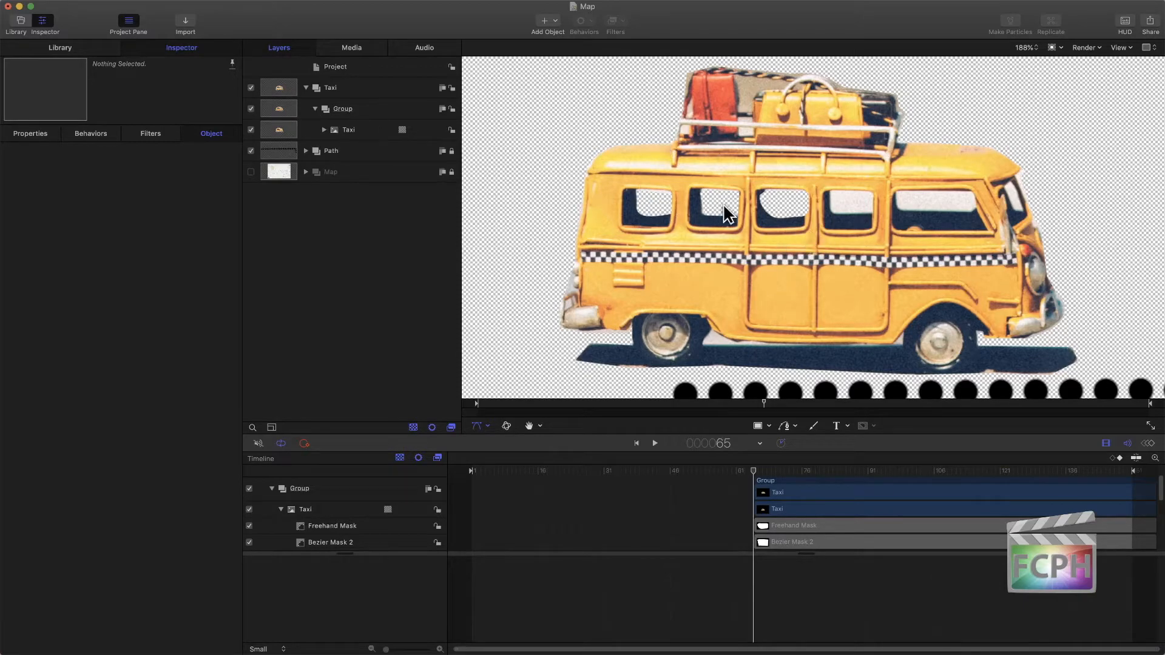
pyautogui.click(584, 191)
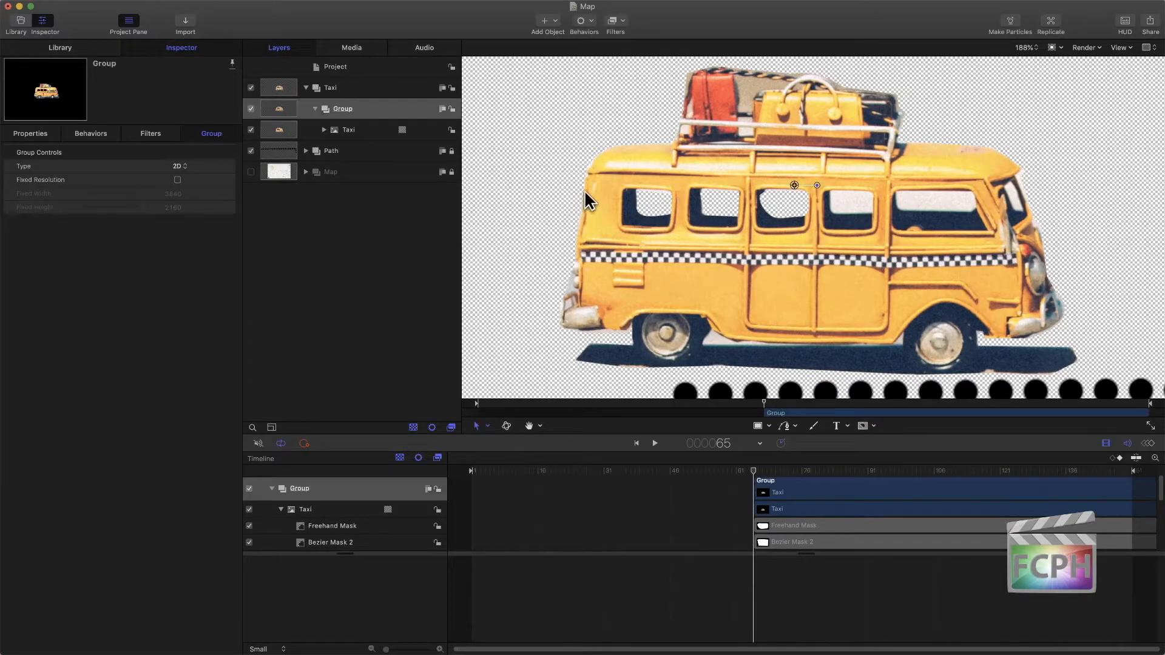
pyautogui.click(324, 129)
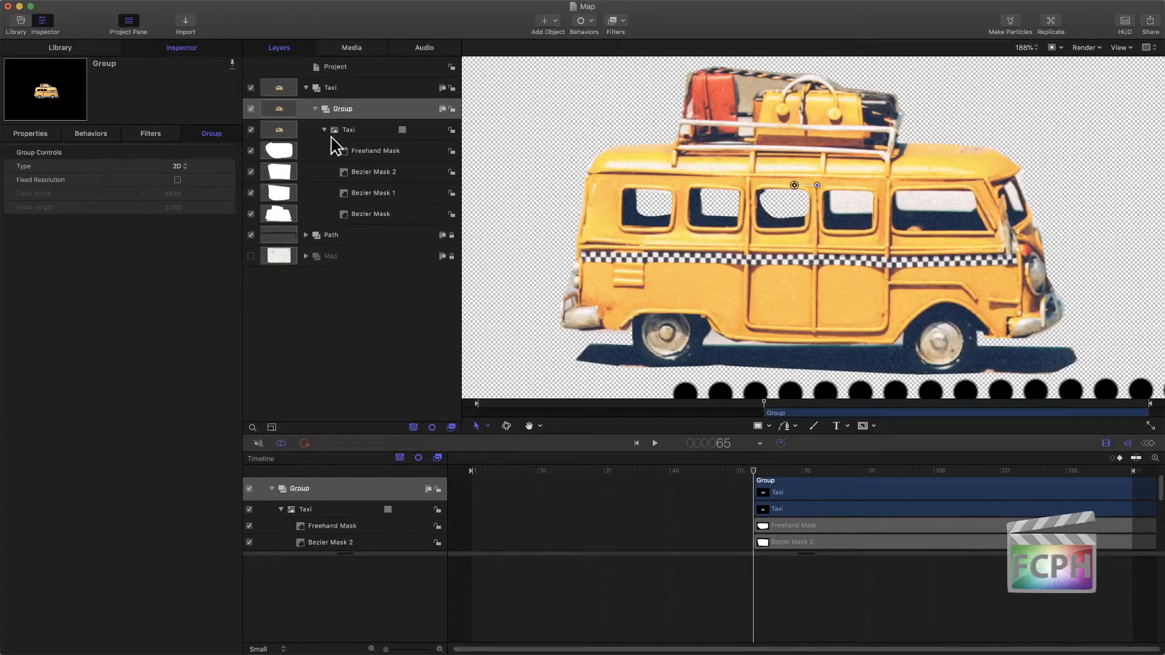
# Step: Set the feather of the Bezier Mask outlining the whole van to -1
pyautogui.click(379, 217)
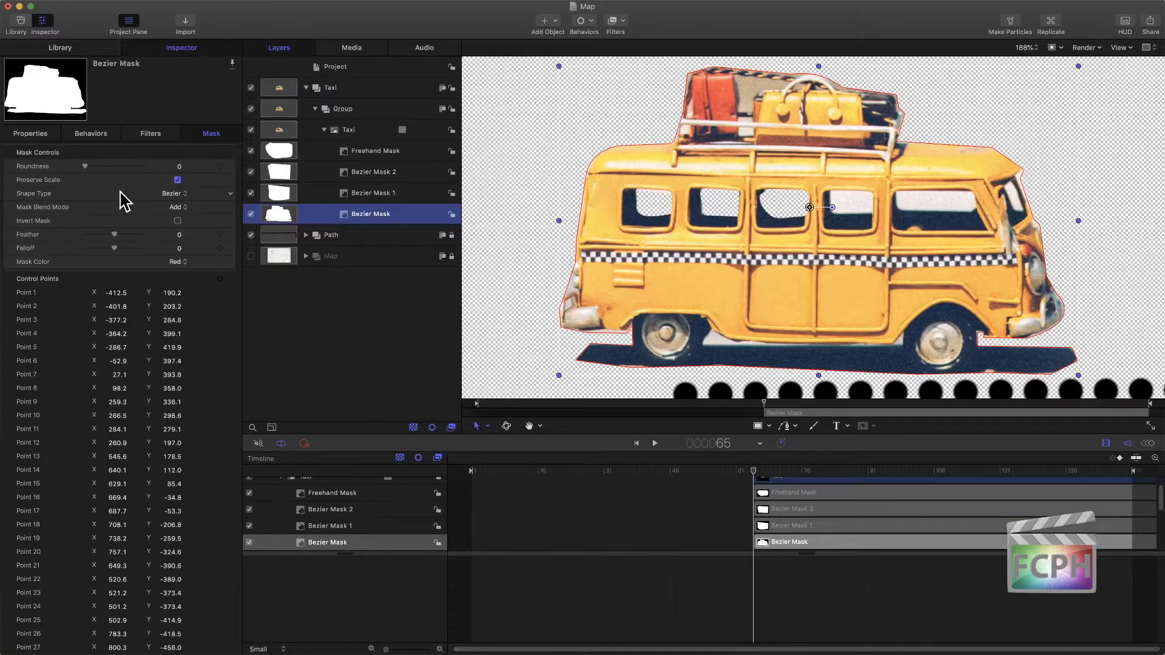
pyautogui.moveTo(113, 233); pyautogui.dragTo(112, 231)
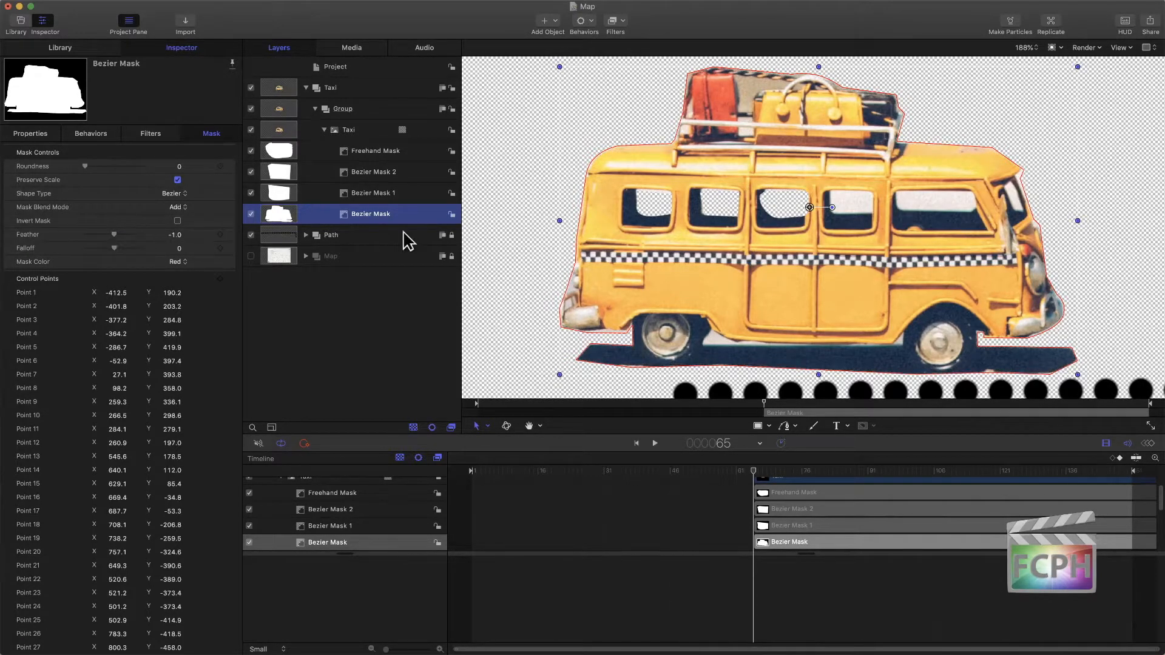
pyautogui.click(382, 309)
pyautogui.click(726, 202)
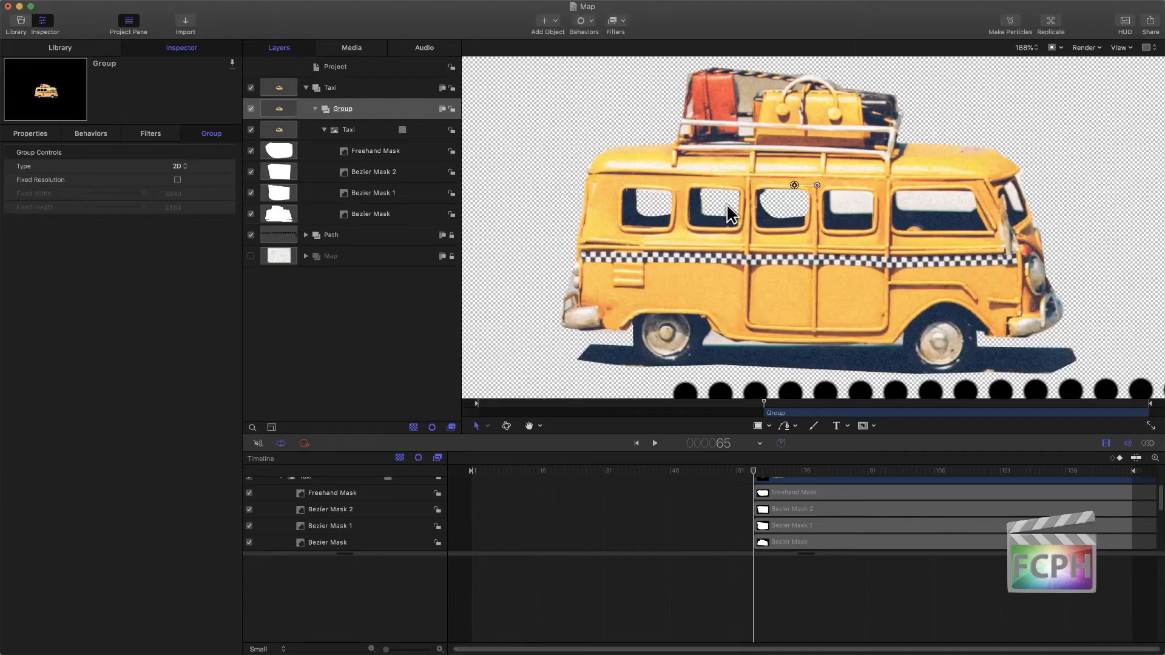
# Step: Collapse the nested group and scale the whole Taxi group down to 35%
pyautogui.hotkey('shift', 'z')
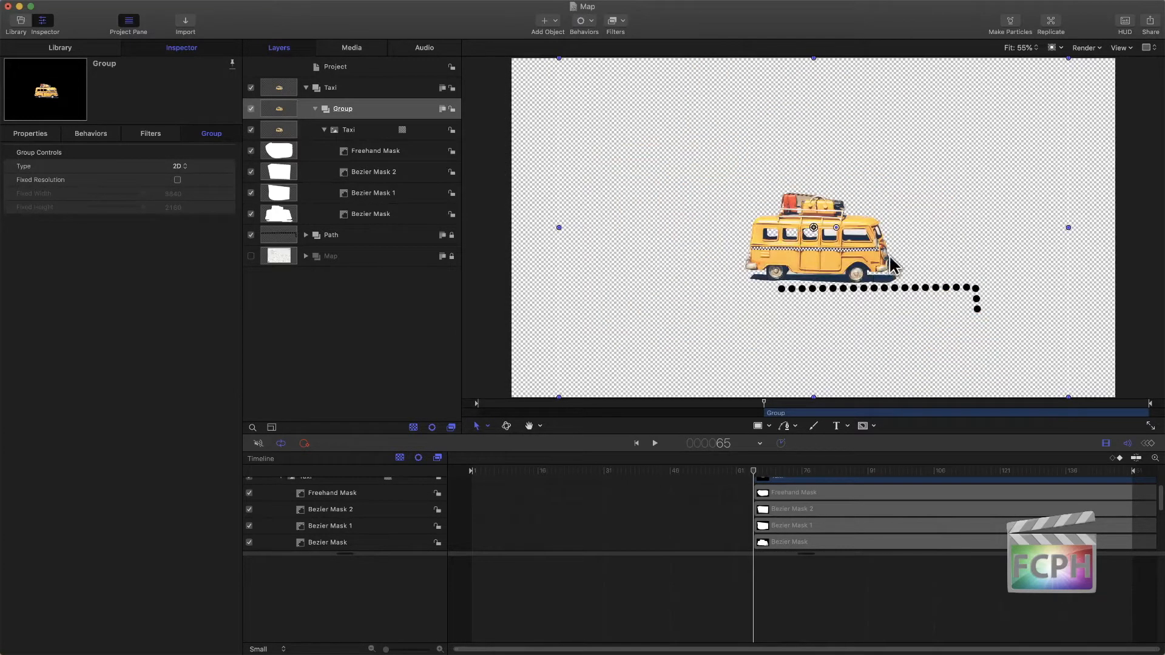
pyautogui.click(316, 109)
pyautogui.click(350, 90)
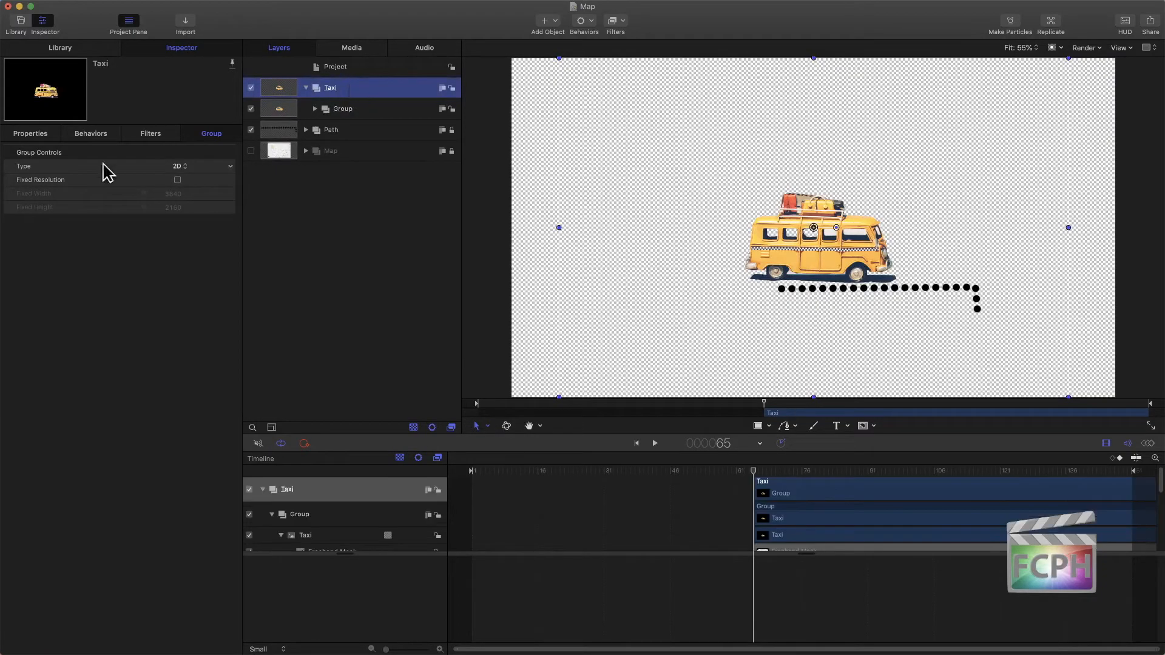
pyautogui.click(38, 134)
pyautogui.moveTo(178, 194); pyautogui.dragTo(170, 193)
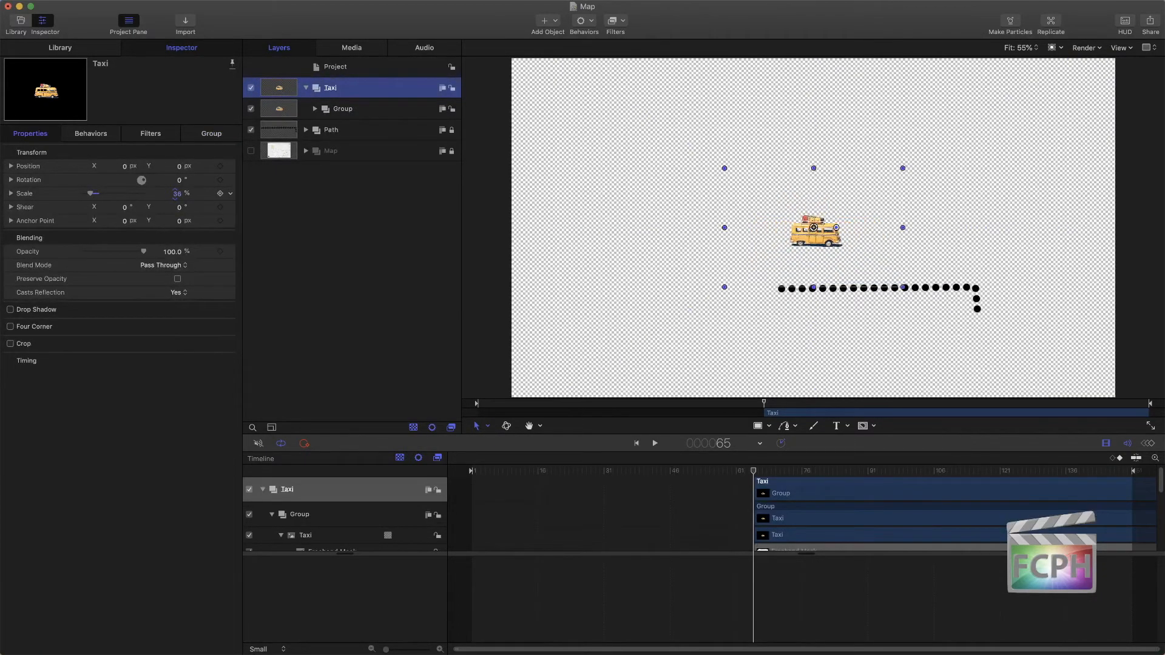
# Step: Show the Map group again and move the taxi onto the dotted route's corner, at about X 1081 px, Y -377 px
pyautogui.click(251, 151)
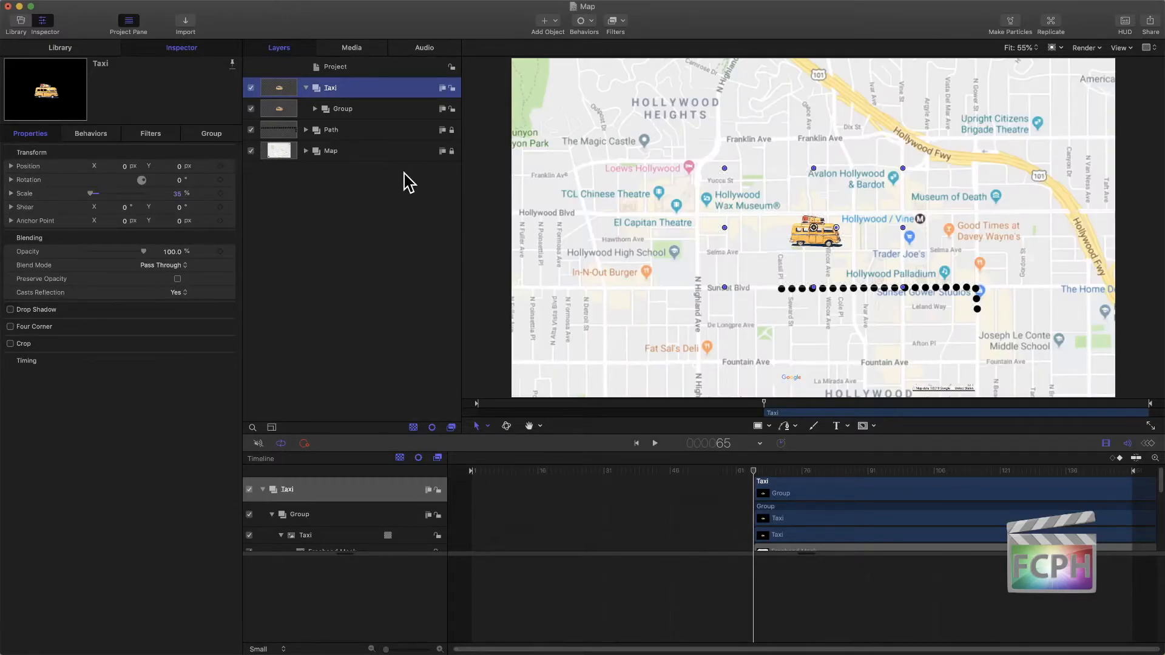
pyautogui.moveTo(814, 228); pyautogui.dragTo(983, 284)
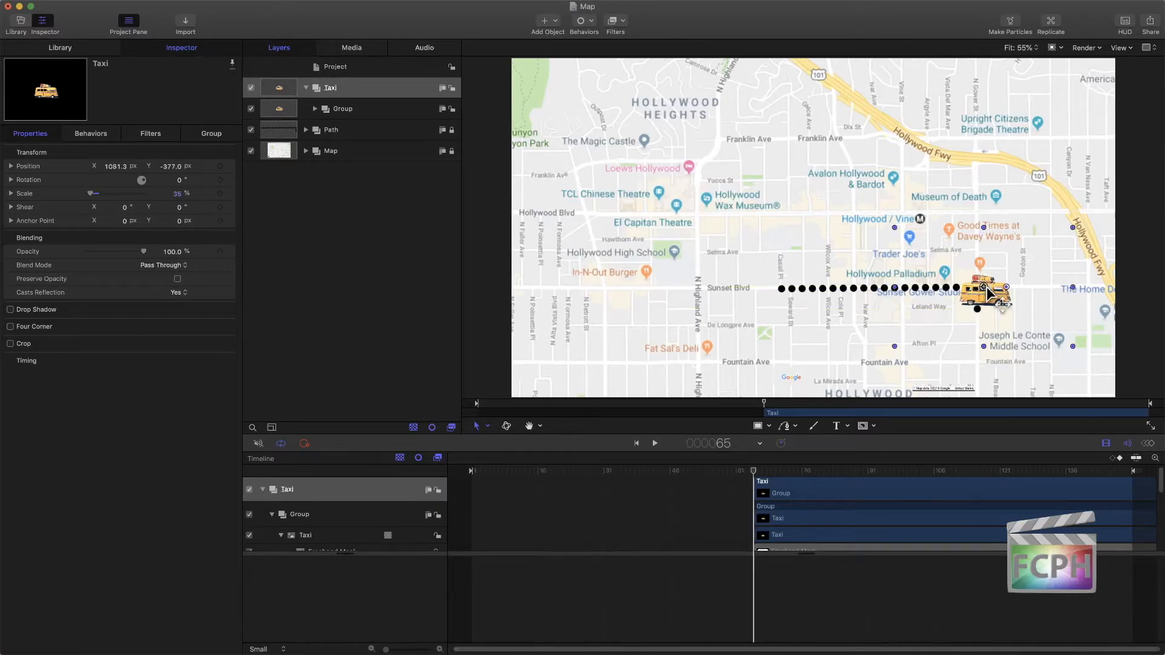
# Step: Apply the Flop distortion filter to the Taxi group
pyautogui.click(372, 90)
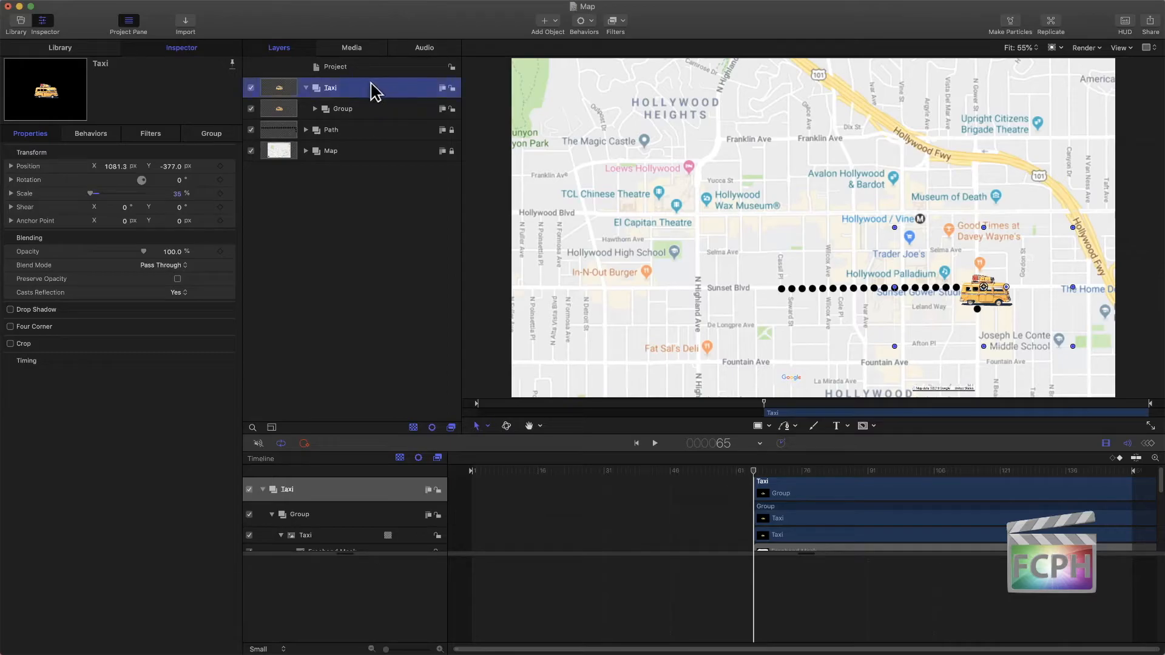
pyautogui.click(614, 23)
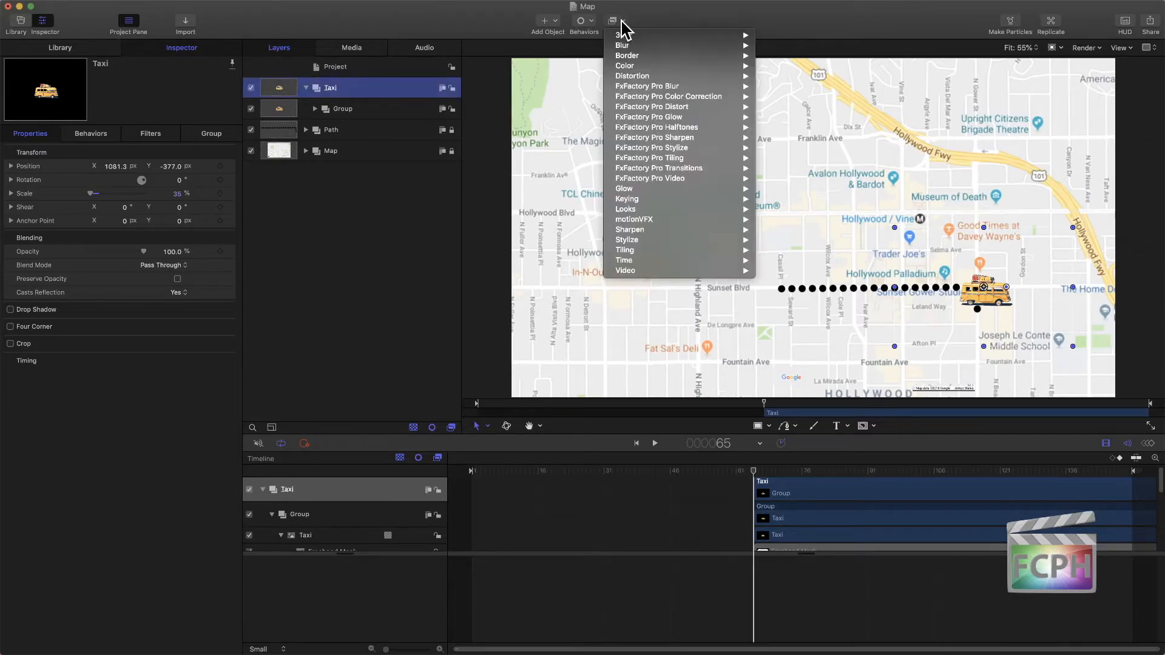
pyautogui.moveTo(687, 254)
pyautogui.moveTo(650, 73)
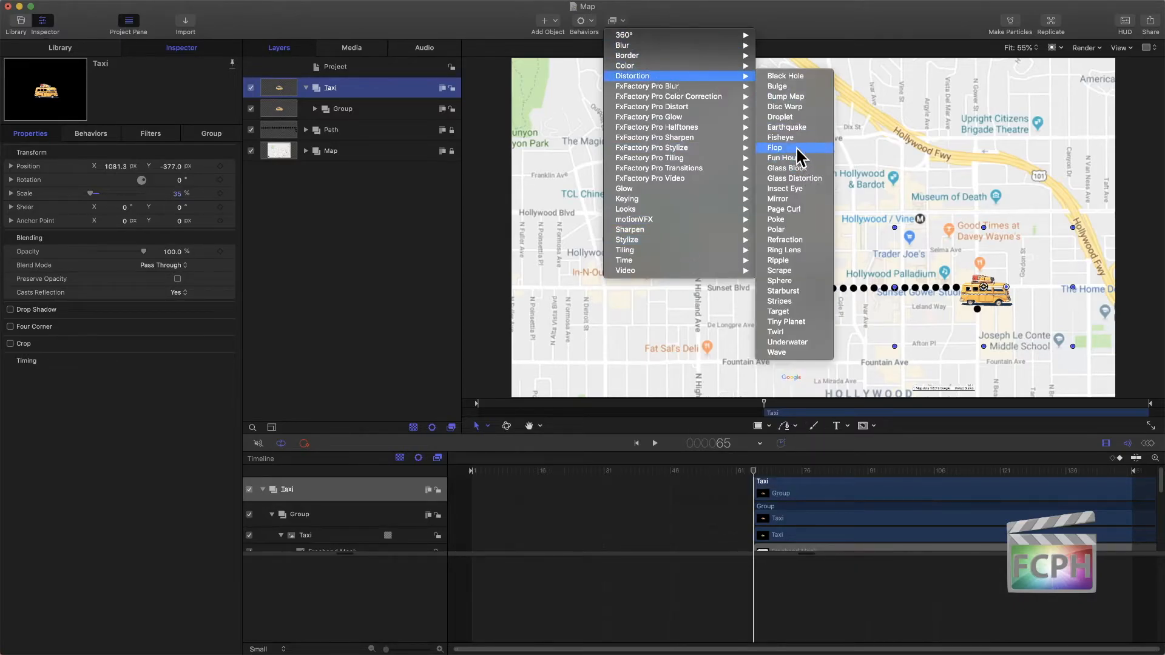
pyautogui.click(776, 147)
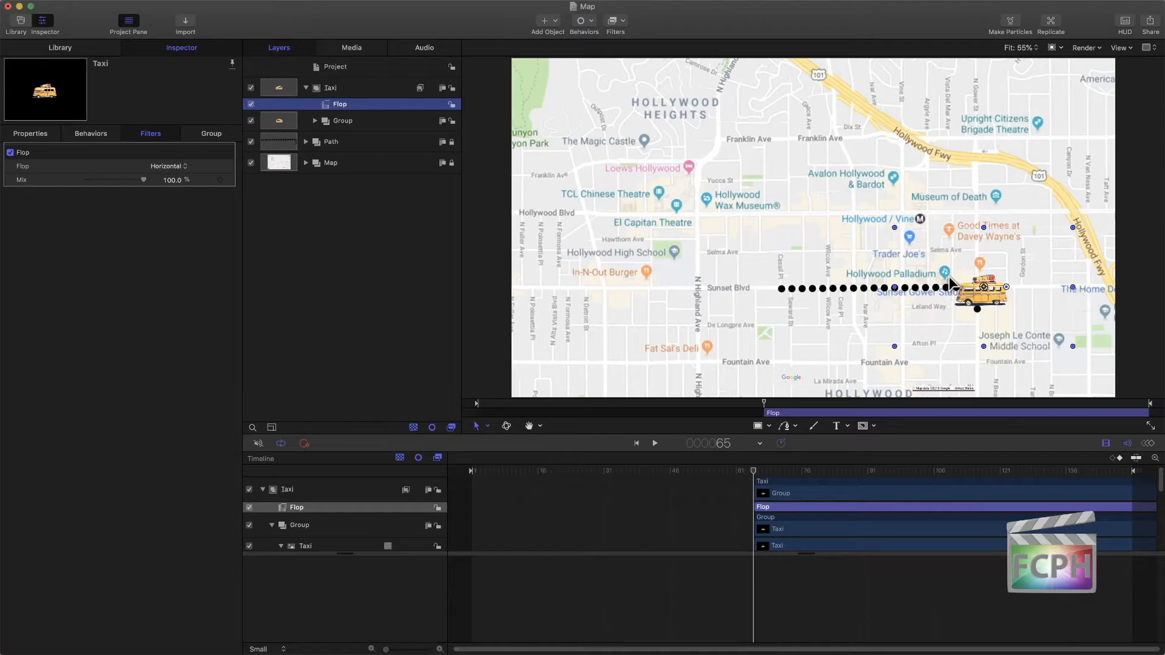
# Step: Review the available filters and behaviors, and inspect the Write On behavior on the Path group's Bezier line
pyautogui.click(621, 23)
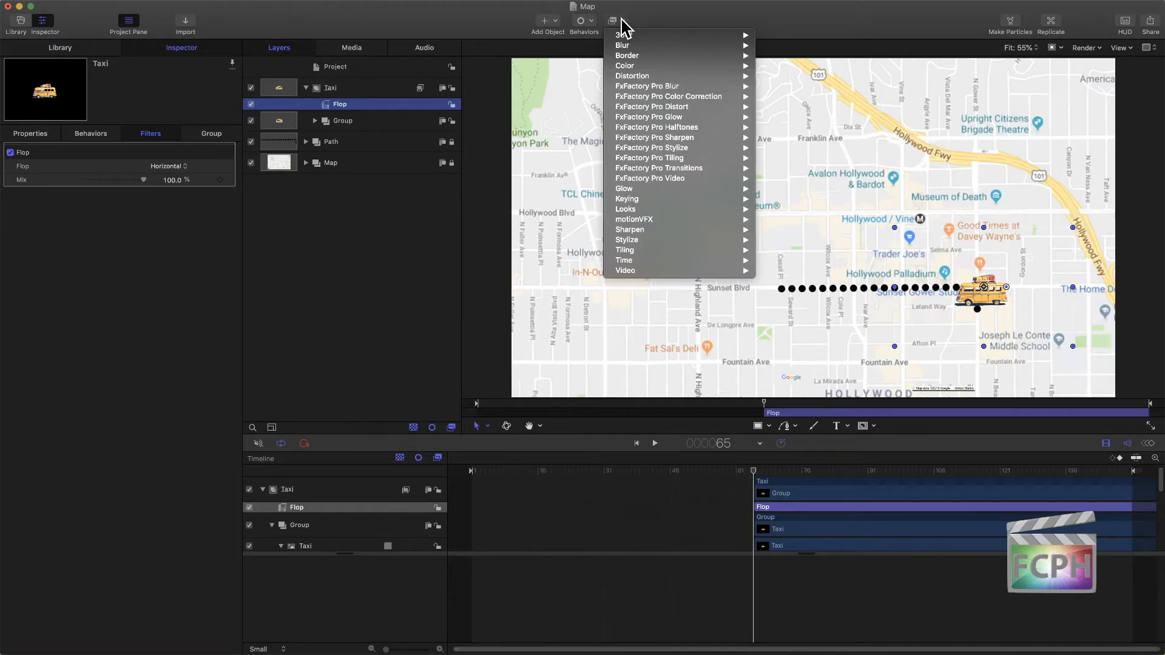
pyautogui.click(621, 23)
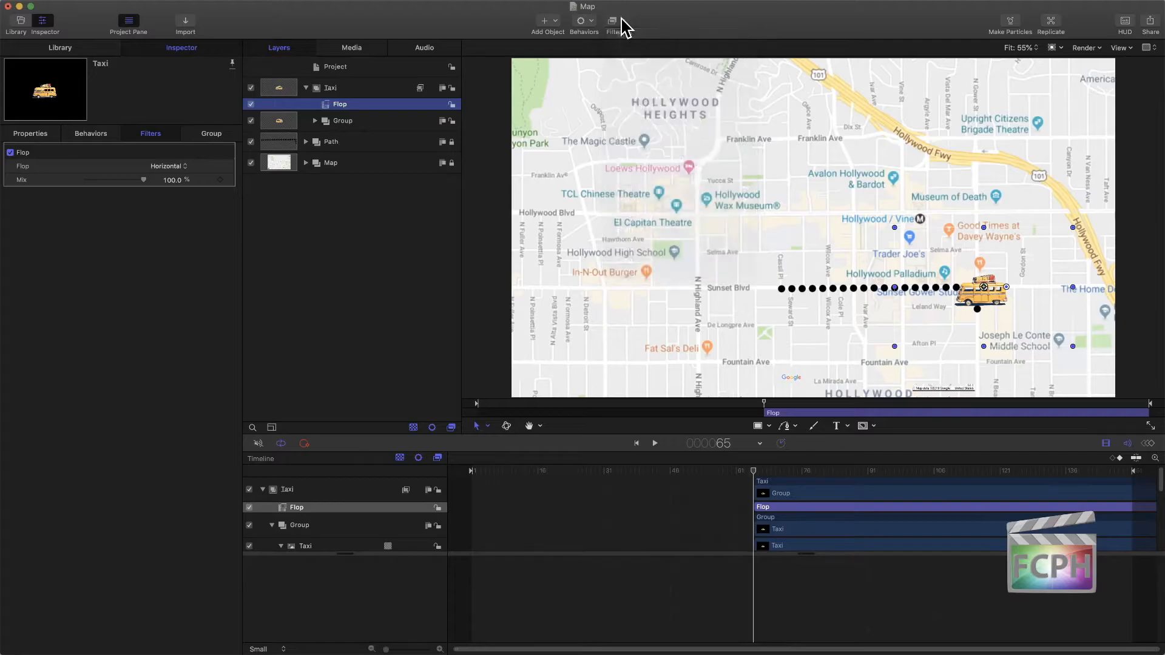
pyautogui.click(588, 22)
pyautogui.moveTo(616, 120)
pyautogui.click(582, 22)
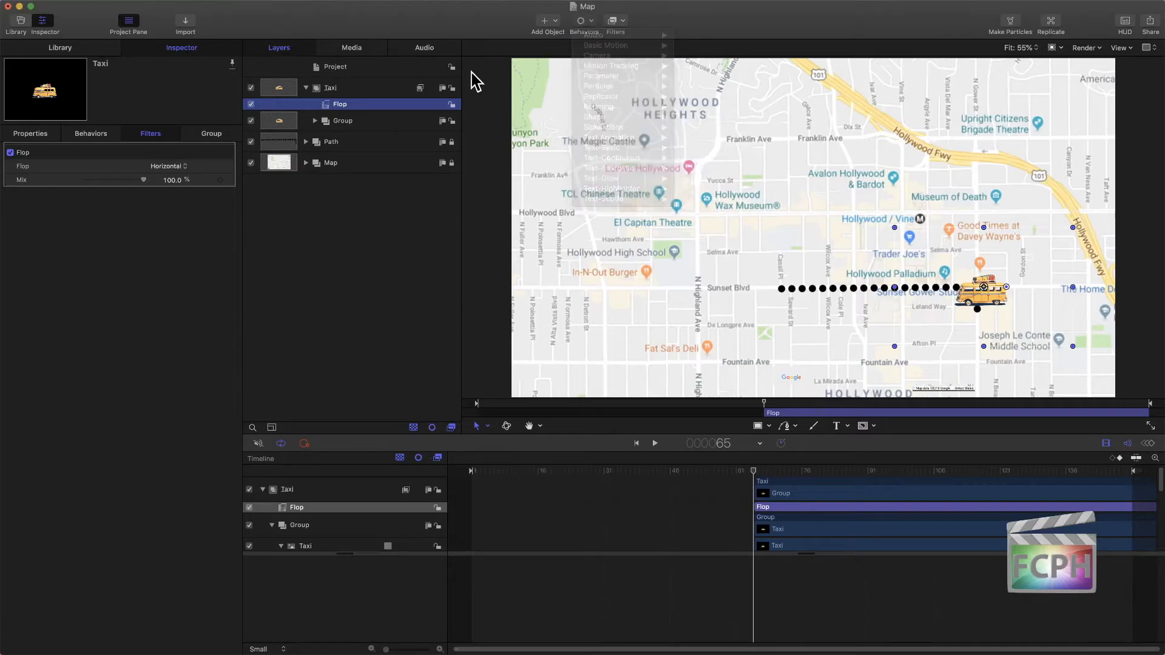
pyautogui.click(305, 141)
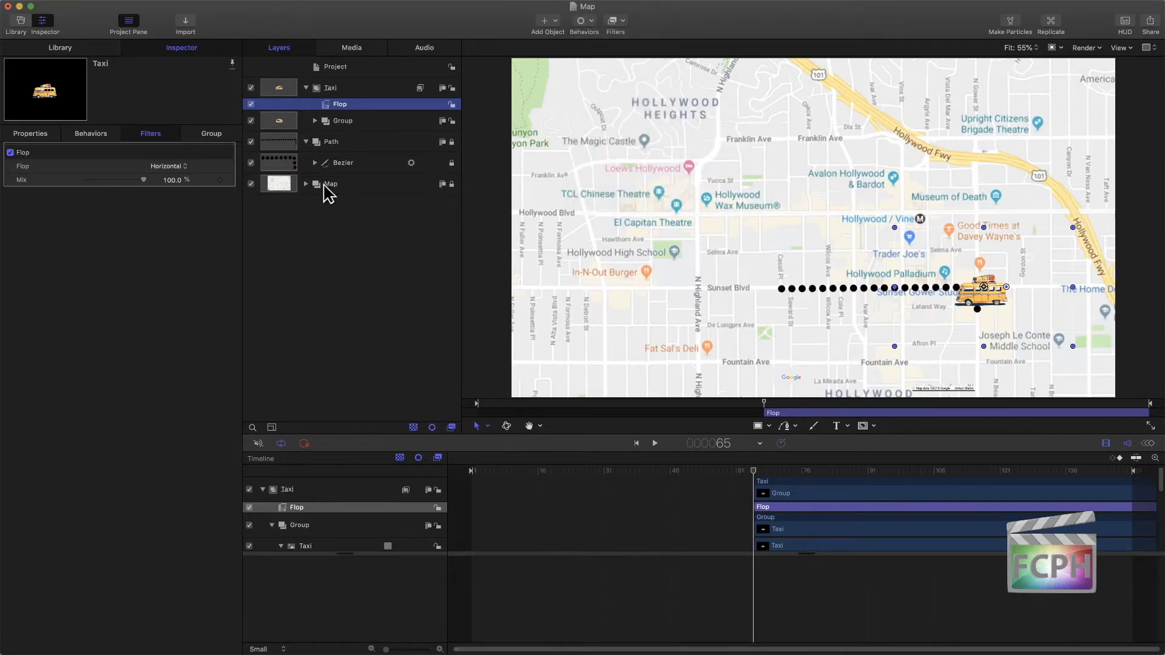
pyautogui.click(315, 163)
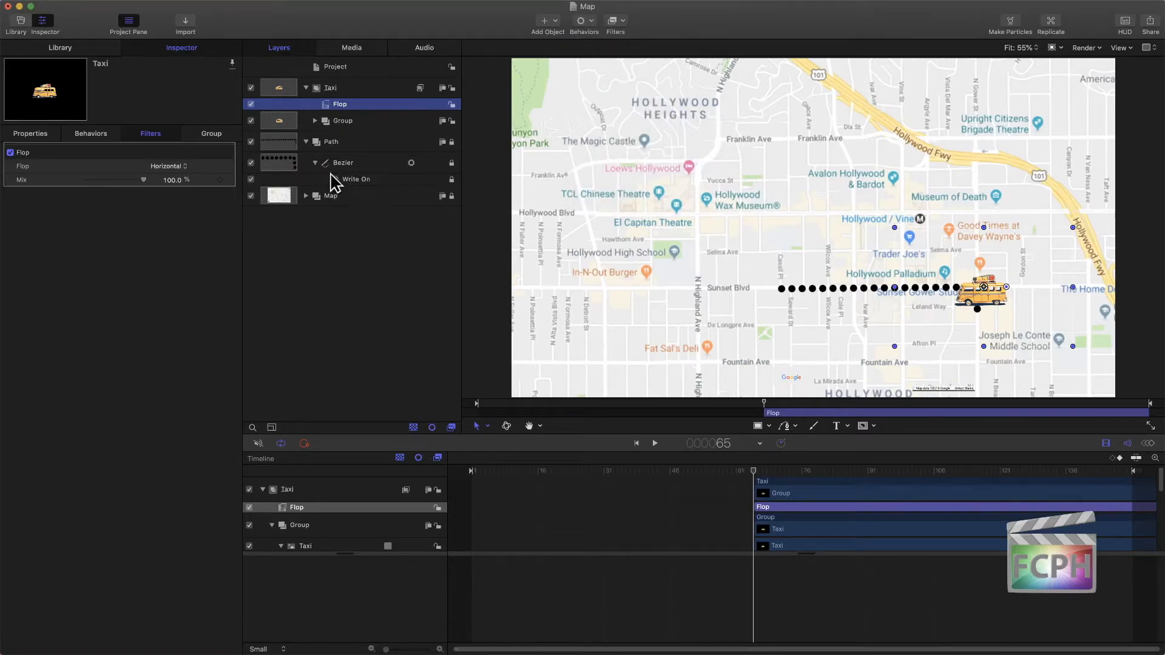
pyautogui.click(315, 163)
pyautogui.click(305, 141)
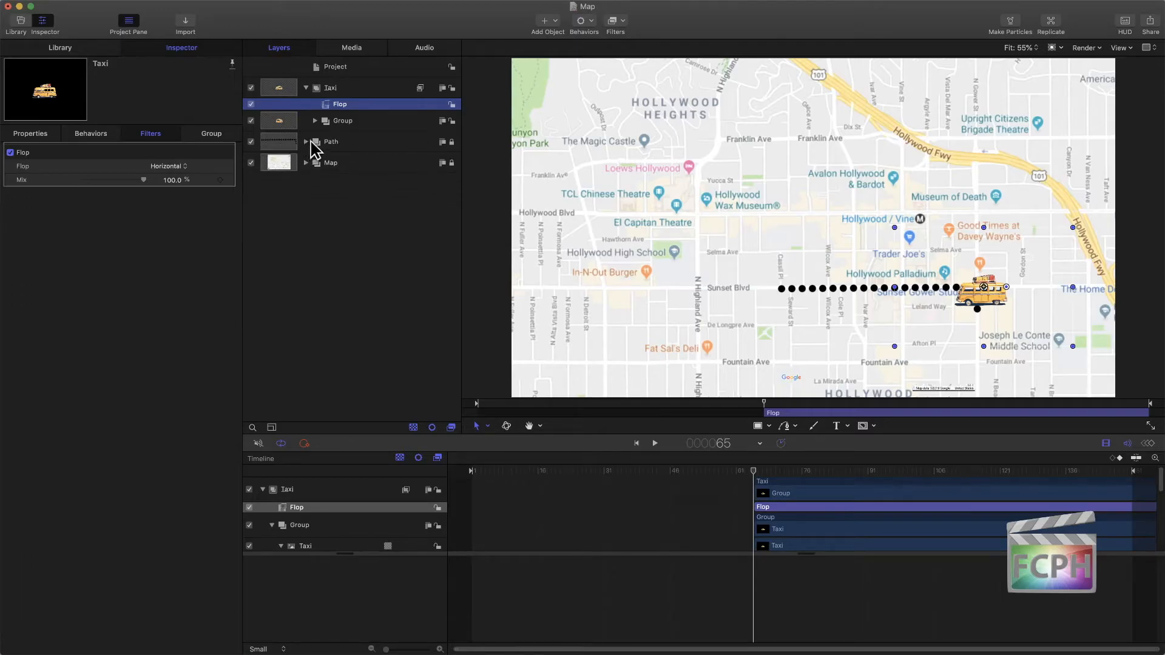
# Step: Move the Taxi group to about X 1171 px, Y -474 px and shift its timeline bar to start at frame 1
pyautogui.click(364, 89)
pyautogui.moveTo(981, 286); pyautogui.dragTo(1003, 307)
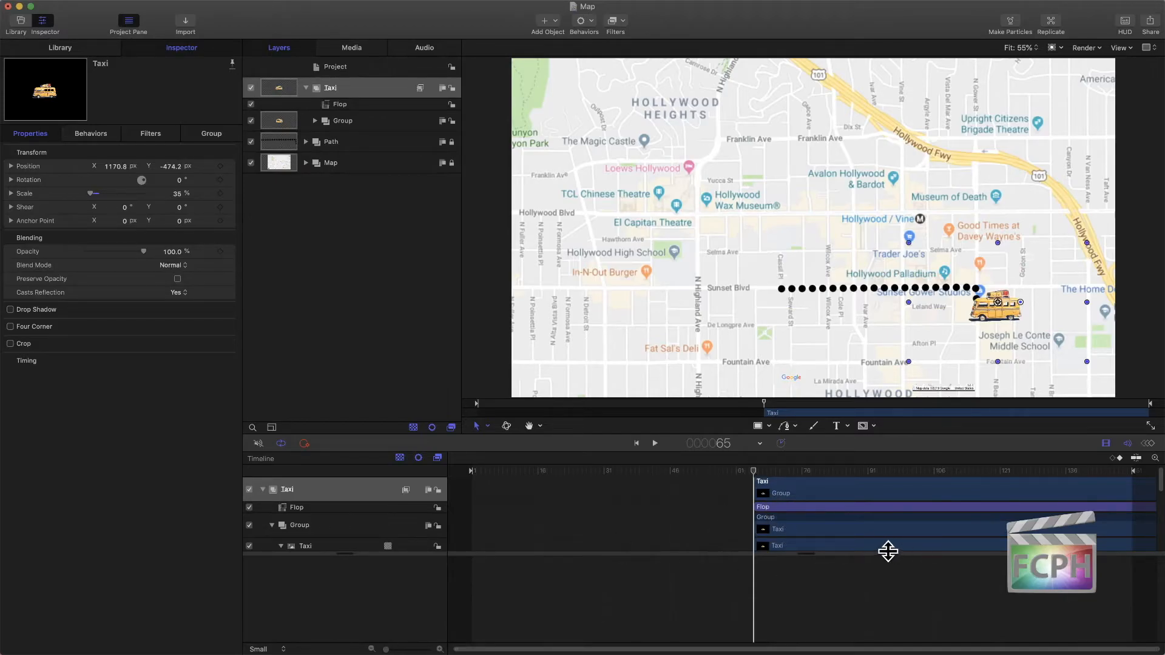
pyautogui.click(1128, 444)
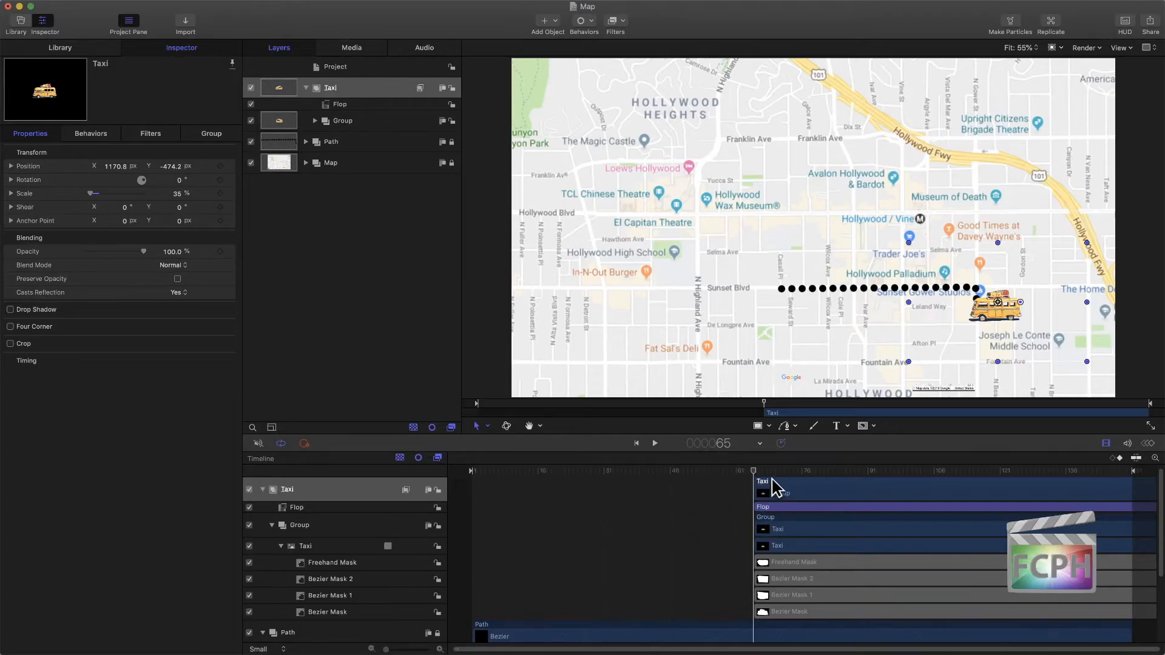
pyautogui.moveTo(780, 483); pyautogui.dragTo(1105, 470)
pyautogui.moveTo(448, 493); pyautogui.dragTo(374, 515)
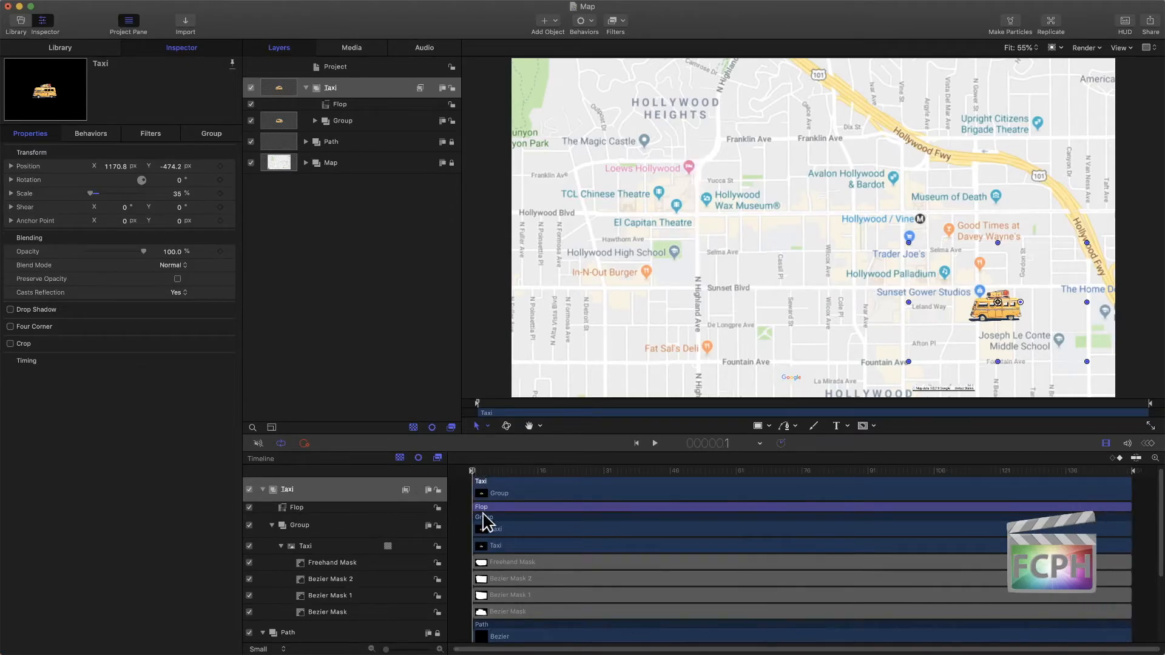
# Step: With keyframe recording on at frame 1, rotate the taxi to -90° and place it at about X 1187 px, Y -619 px
pyautogui.moveTo(503, 408); pyautogui.dragTo(428, 417)
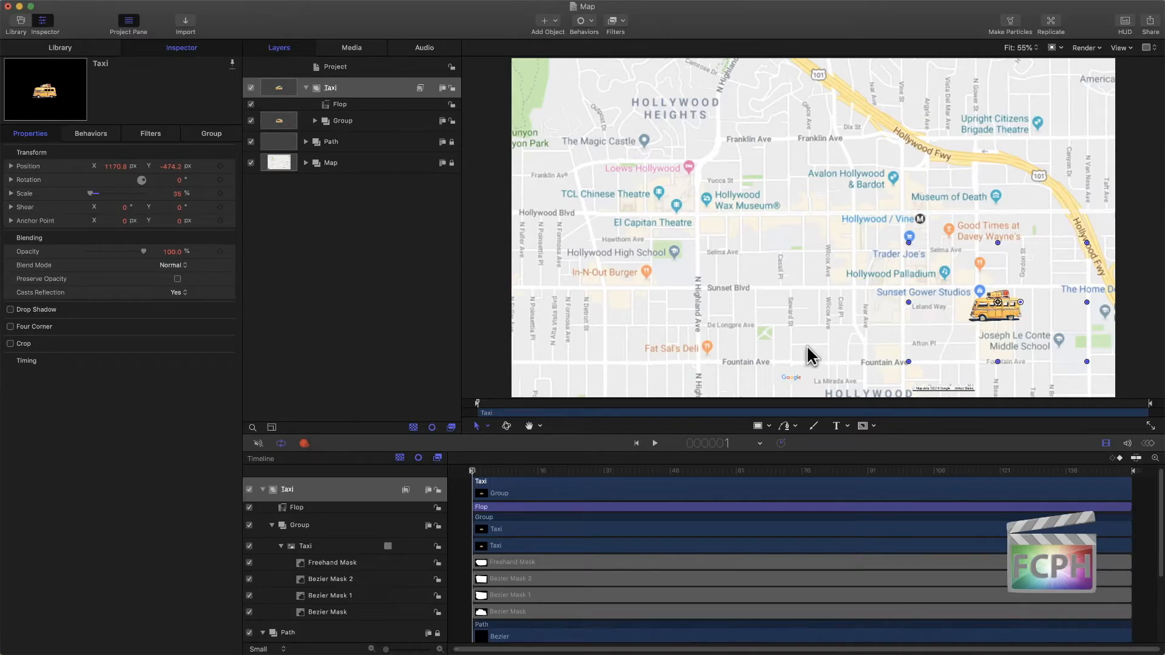
pyautogui.moveTo(1021, 305); pyautogui.dragTo(997, 337)
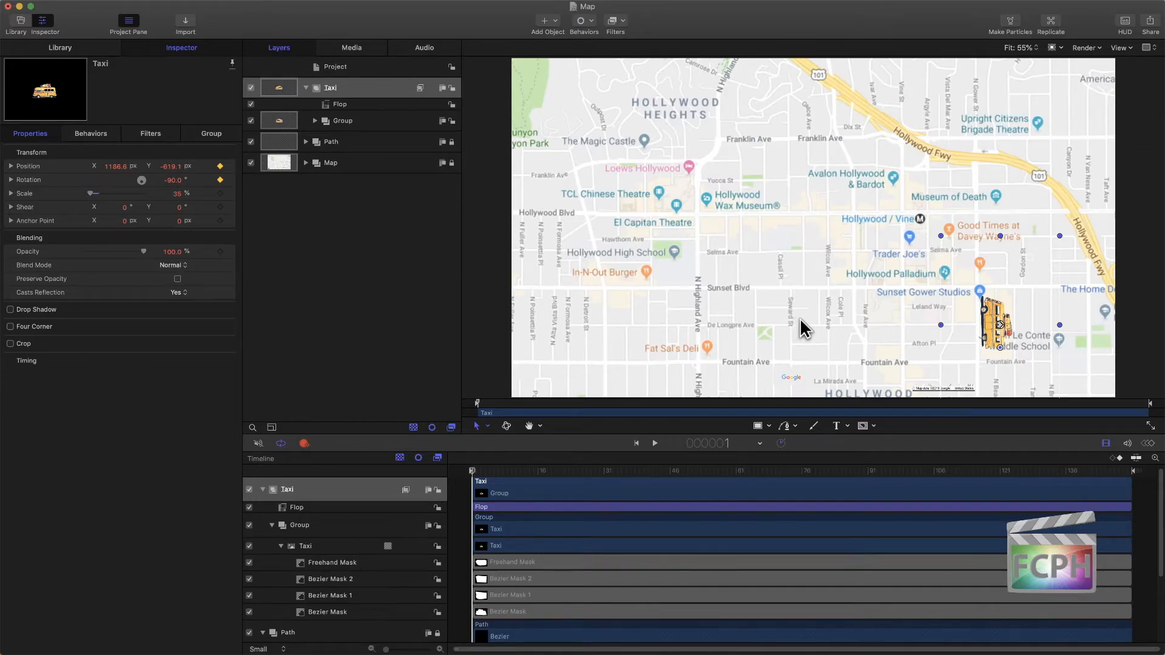
# Step: At frame 7, move the taxi up to about X 1175 px, Y -404 px and add a Rotation keyframe
pyautogui.press('z')
pyautogui.moveTo(975, 308); pyautogui.dragTo(931, 200)
pyautogui.press('h')
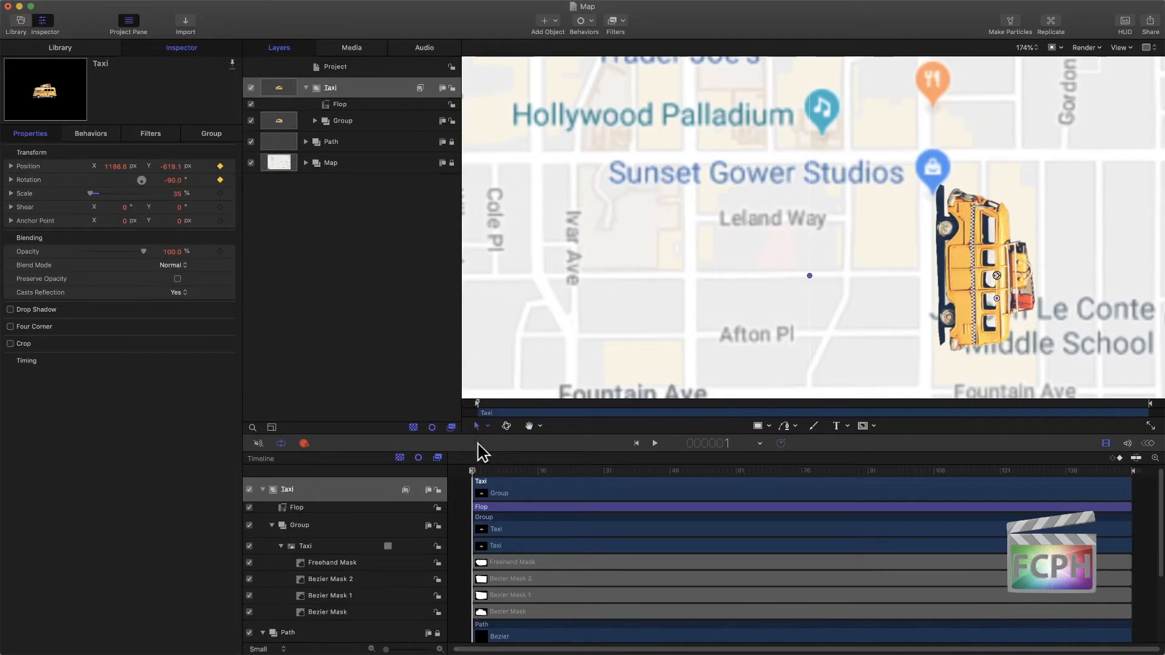
pyautogui.moveTo(477, 474); pyautogui.dragTo(512, 479)
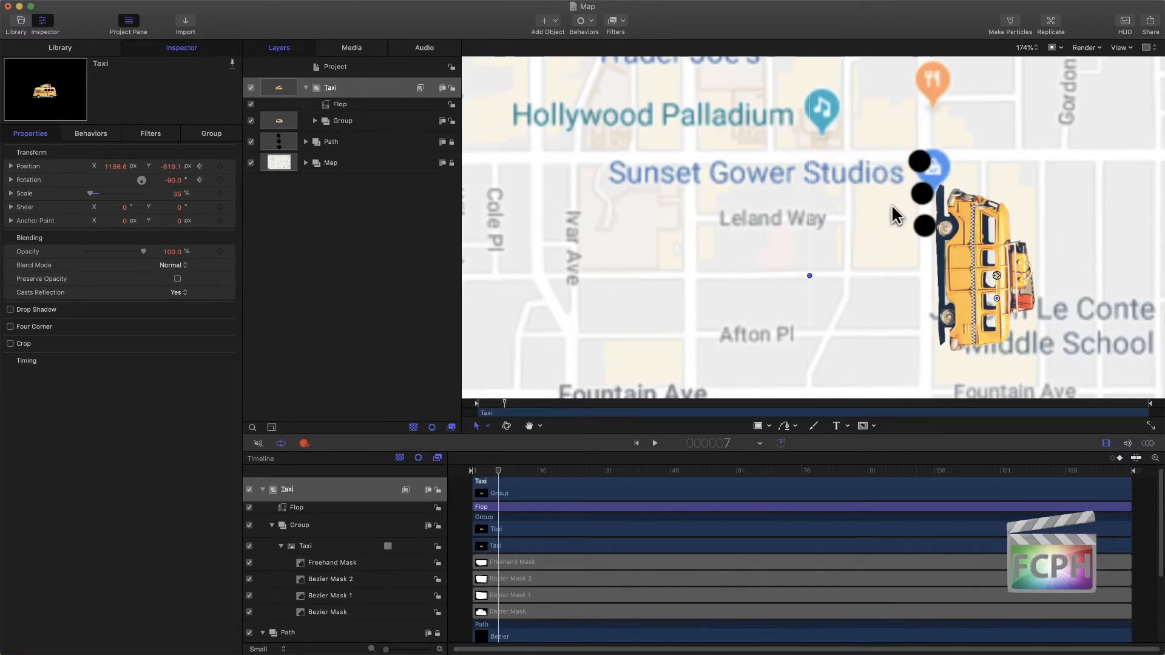
pyautogui.moveTo(975, 308); pyautogui.dragTo(973, 209)
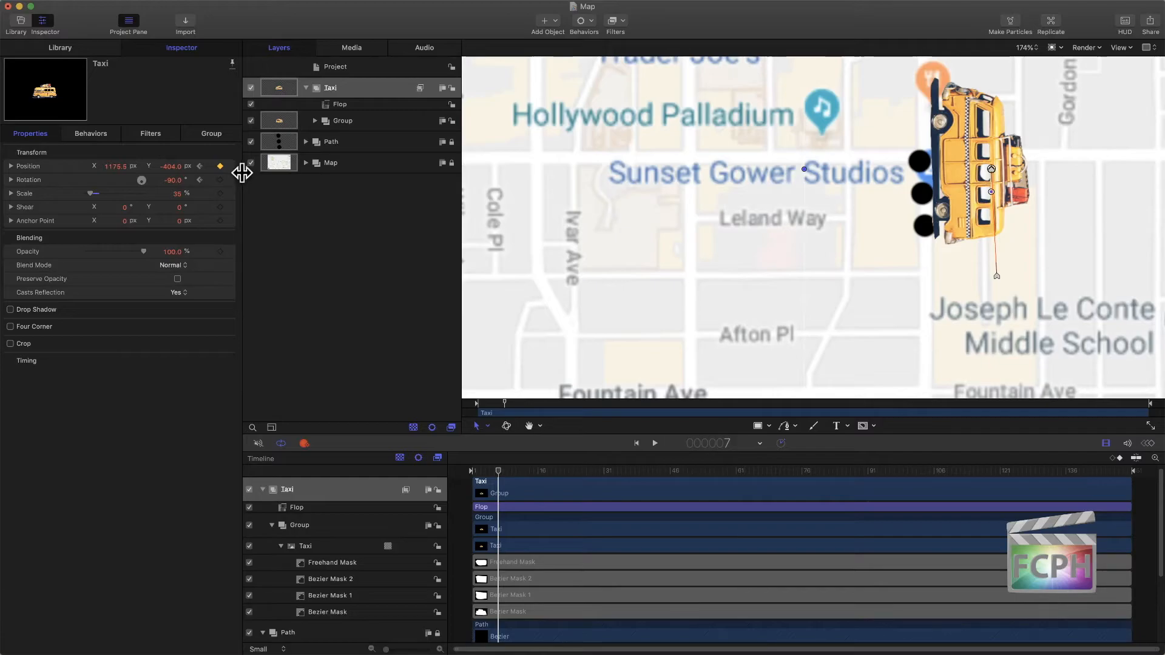
pyautogui.click(220, 180)
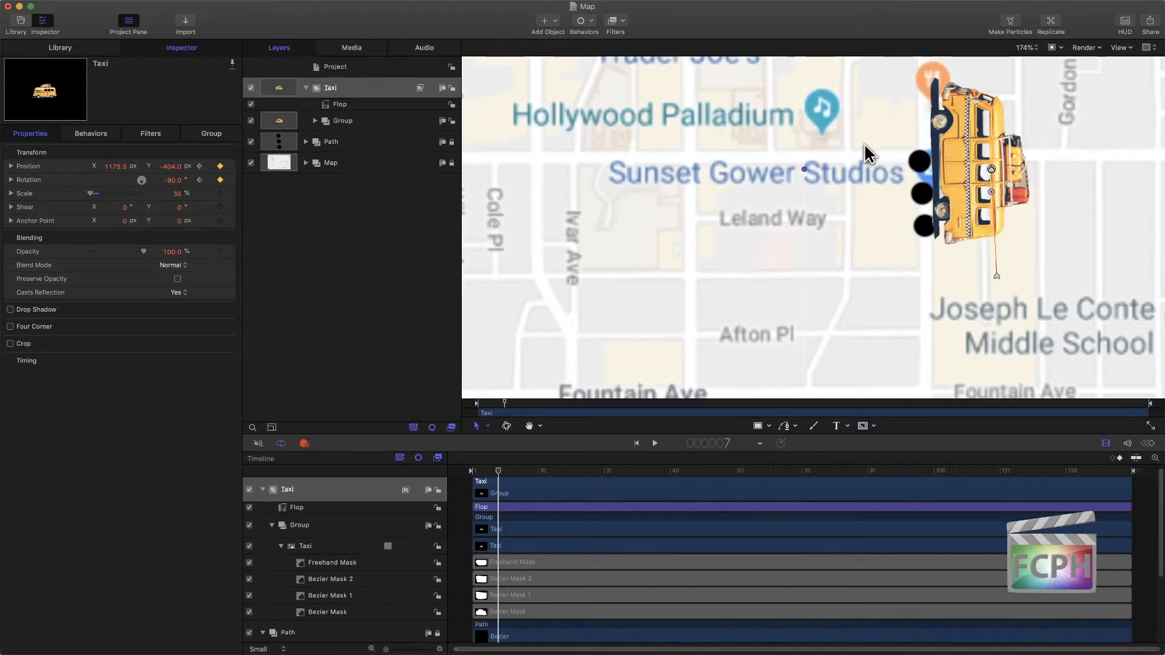
# Step: At frame 11, rotate the taxi level to about 0.2° and place it at about X 917 px, Y -253 px above the dots
pyautogui.moveTo(498, 471); pyautogui.dragTo(515, 471)
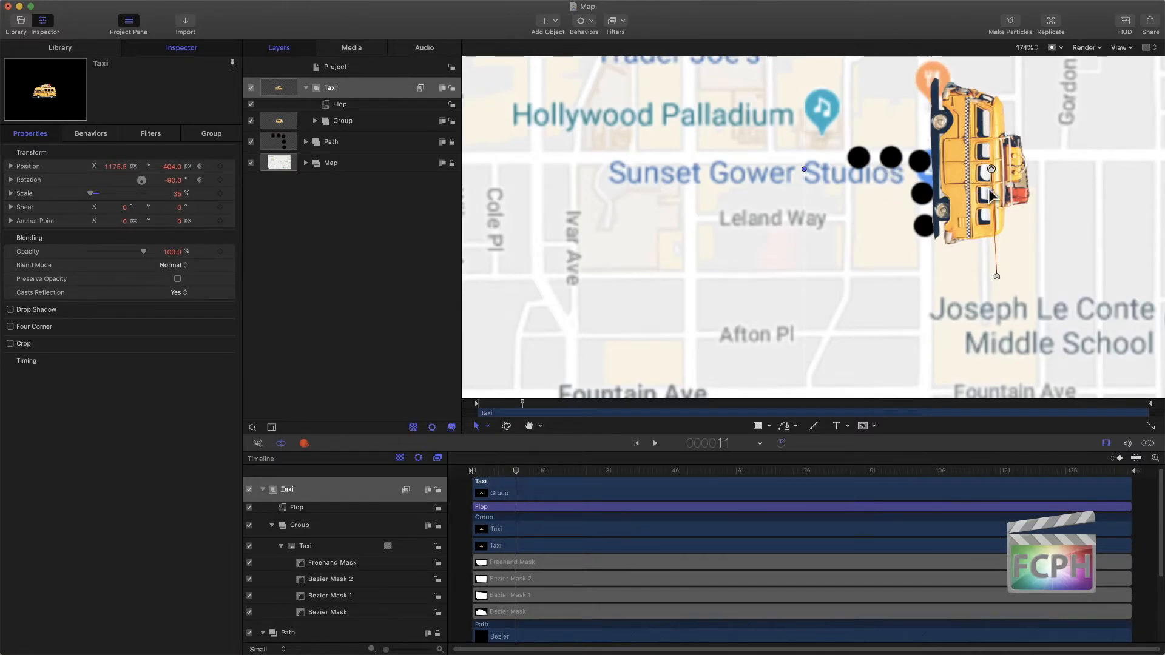
pyautogui.moveTo(973, 188); pyautogui.dragTo(872, 126)
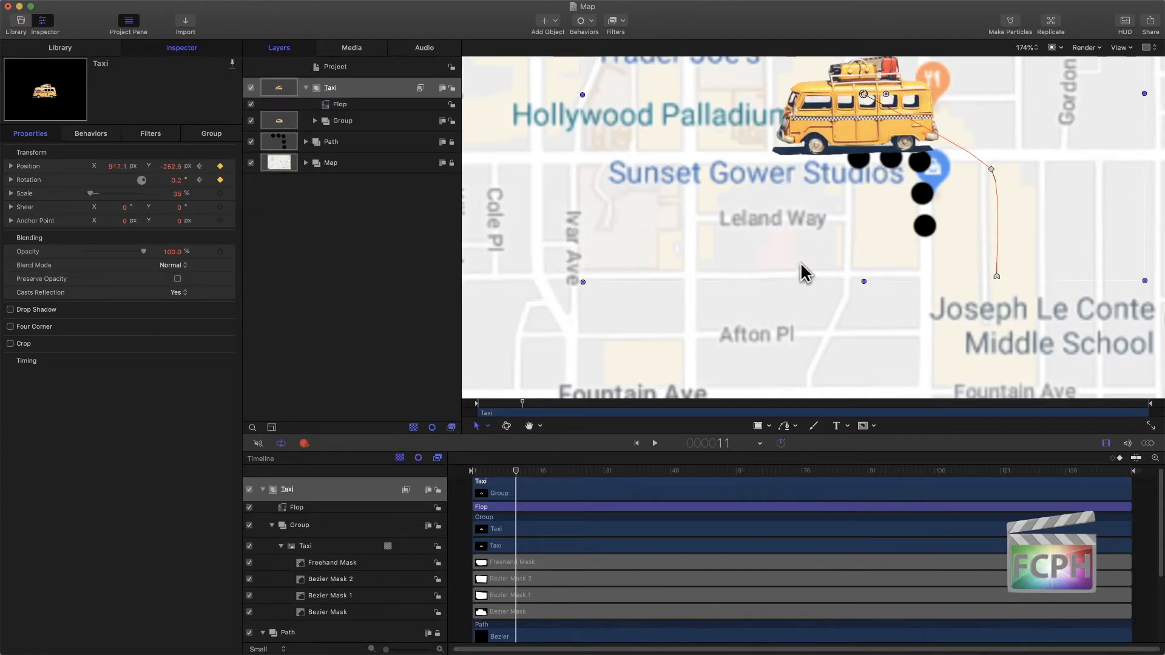
# Step: At frame 87, move the taxi along Sunset Blvd to about X -657 px, Y -253 px and add a Rotation keyframe
pyautogui.press('z')
pyautogui.moveTo(810, 215); pyautogui.dragTo(783, 220)
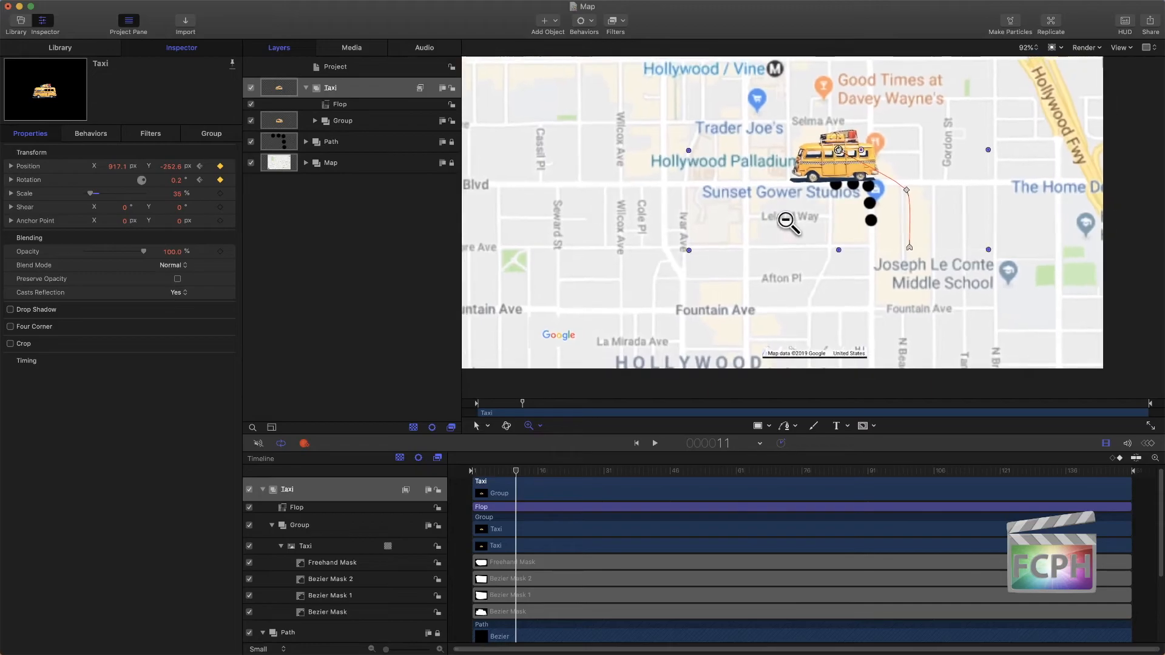
pyautogui.moveTo(763, 159); pyautogui.dragTo(820, 232)
pyautogui.press('h')
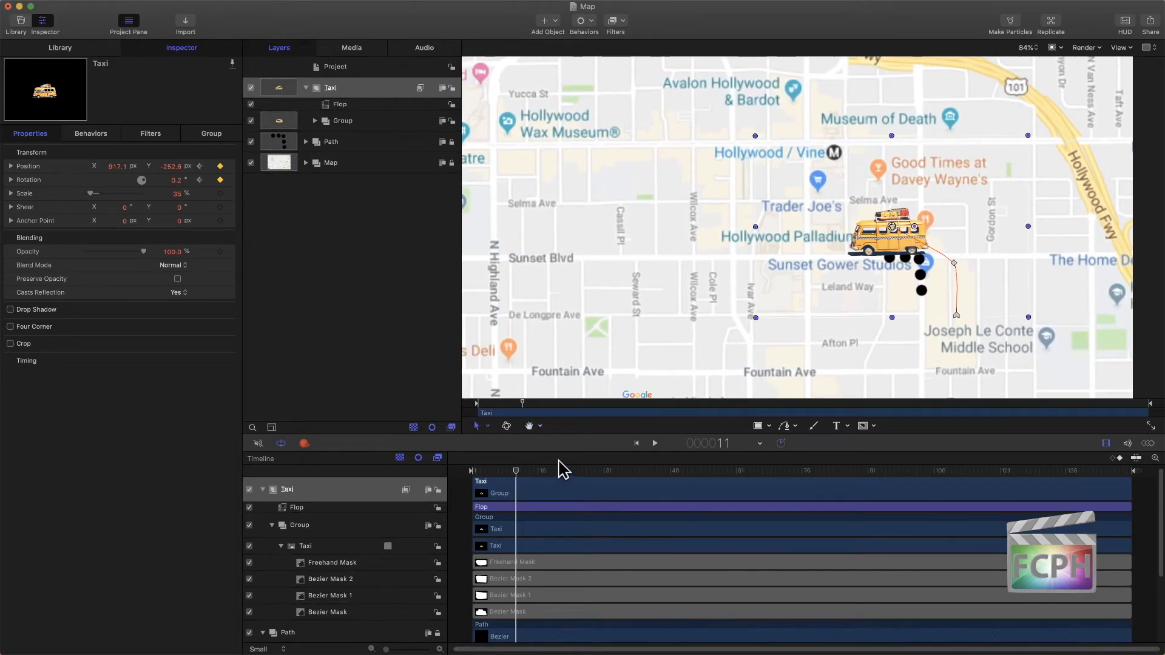
pyautogui.moveTo(515, 471); pyautogui.dragTo(849, 484)
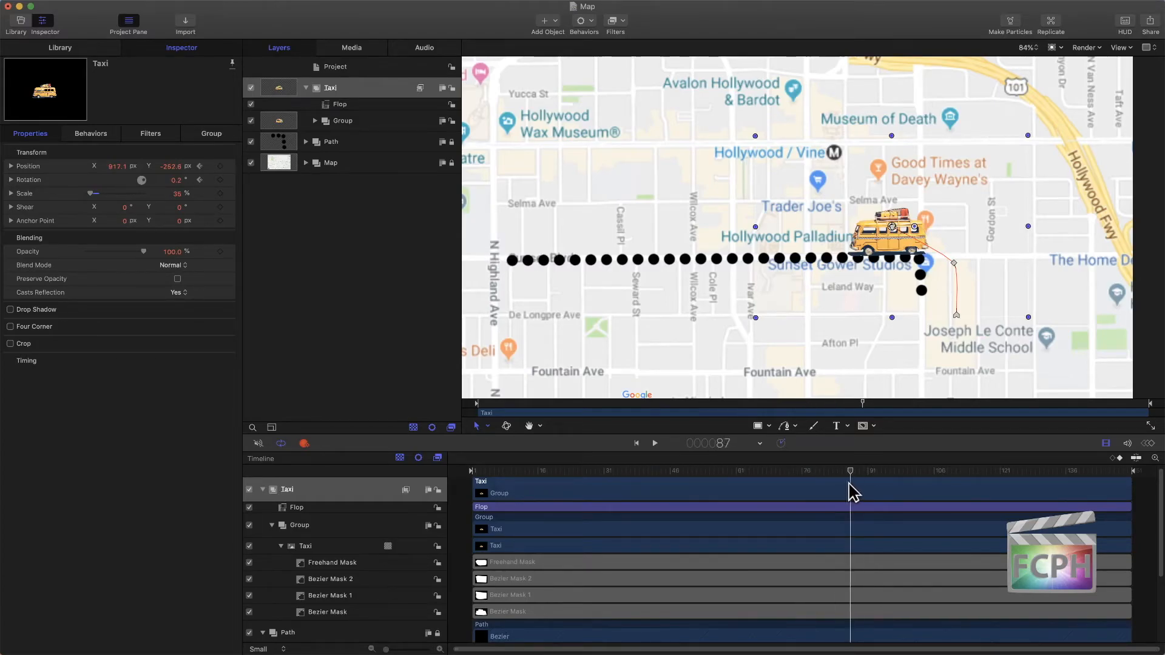
pyautogui.moveTo(890, 244); pyautogui.dragTo(524, 243)
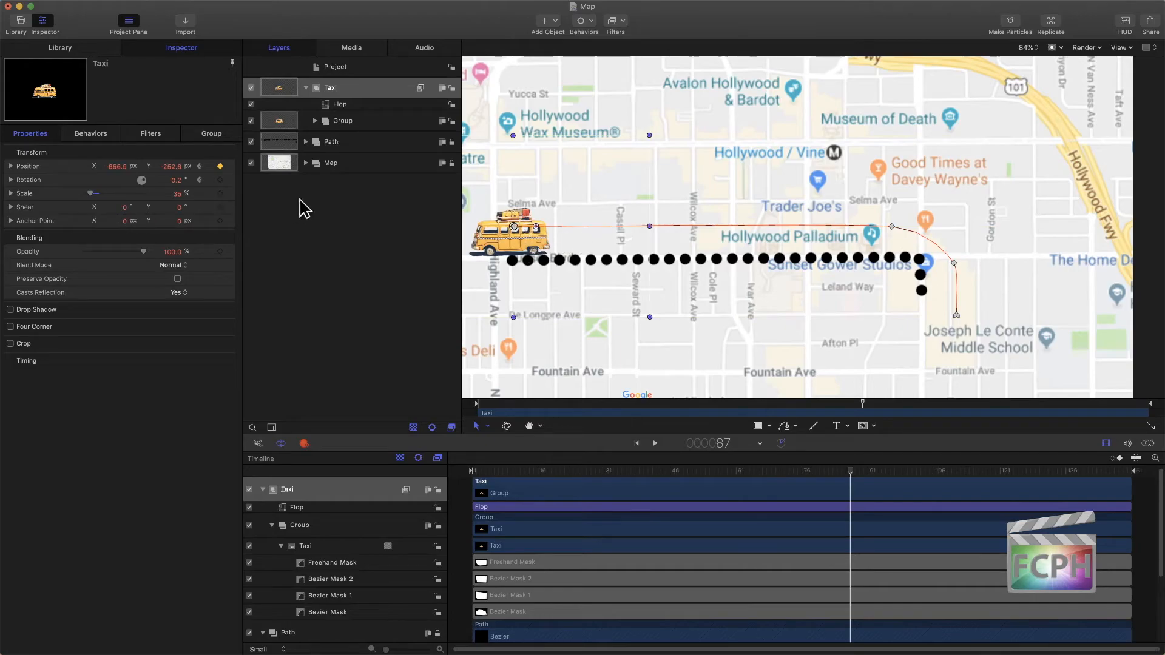
pyautogui.click(220, 180)
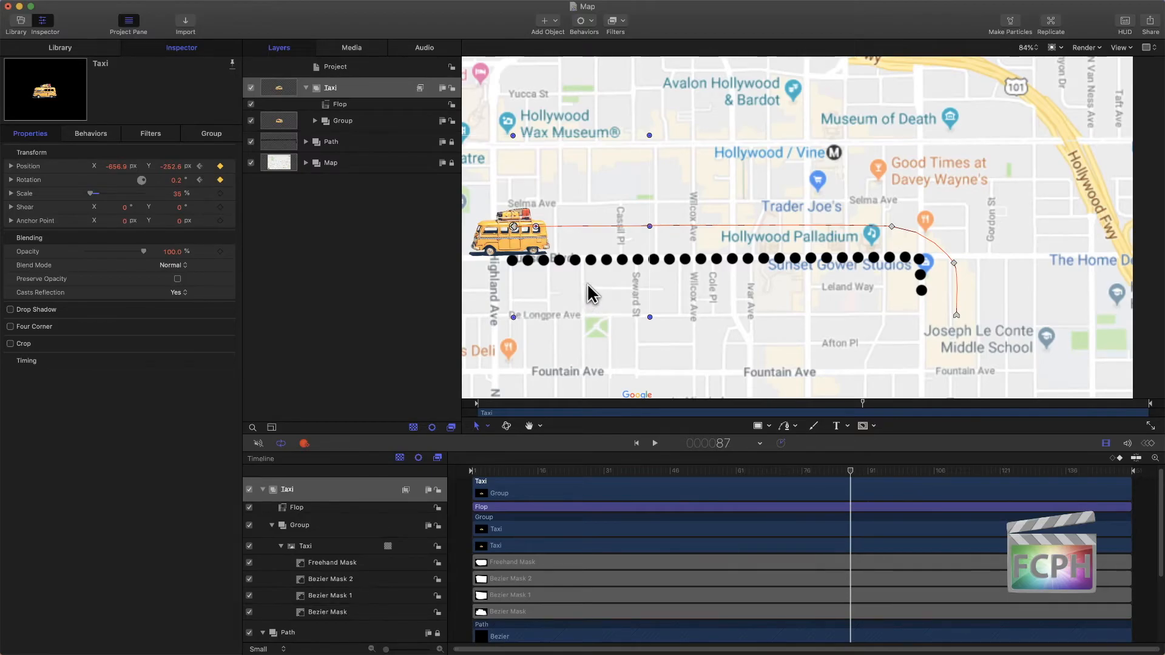
# Step: At frame 94, rotate the taxi to about -91° and place it beside Highland Ave at about X -610 px, Y -219 px
pyautogui.press('h')
pyautogui.moveTo(571, 286); pyautogui.dragTo(697, 292)
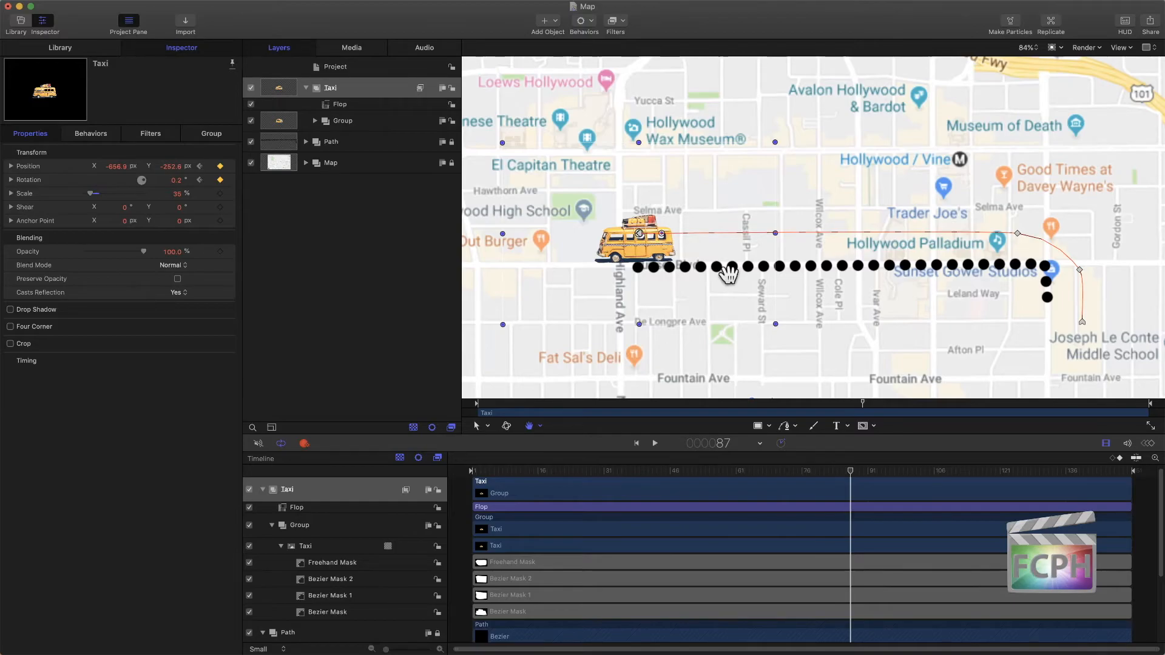
pyautogui.hotkey('shift', 'z')
pyautogui.moveTo(708, 198); pyautogui.dragTo(736, 150)
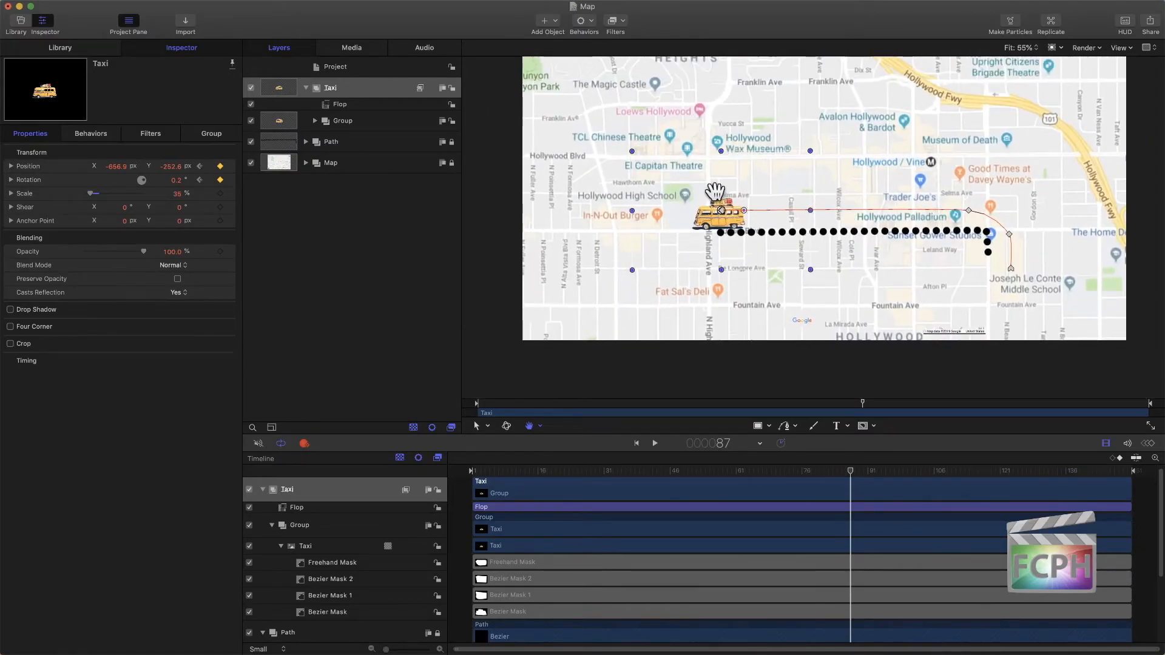
pyautogui.moveTo(704, 221); pyautogui.dragTo(728, 223)
pyautogui.hotkey('shift', 's')
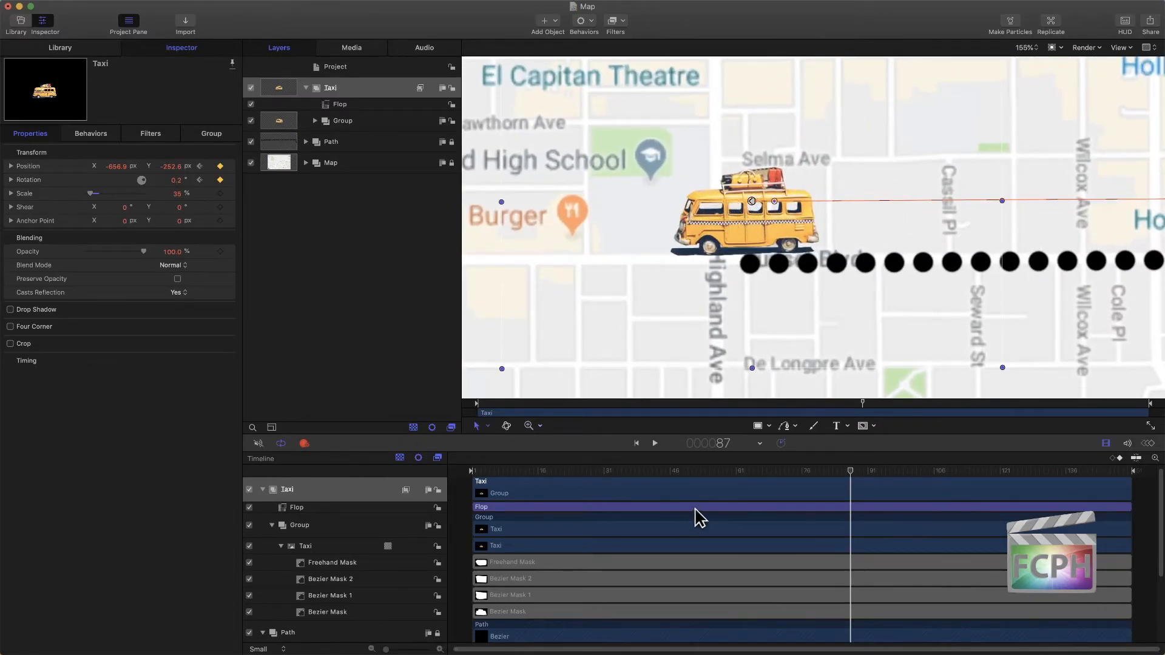
pyautogui.moveTo(851, 472); pyautogui.dragTo(881, 471)
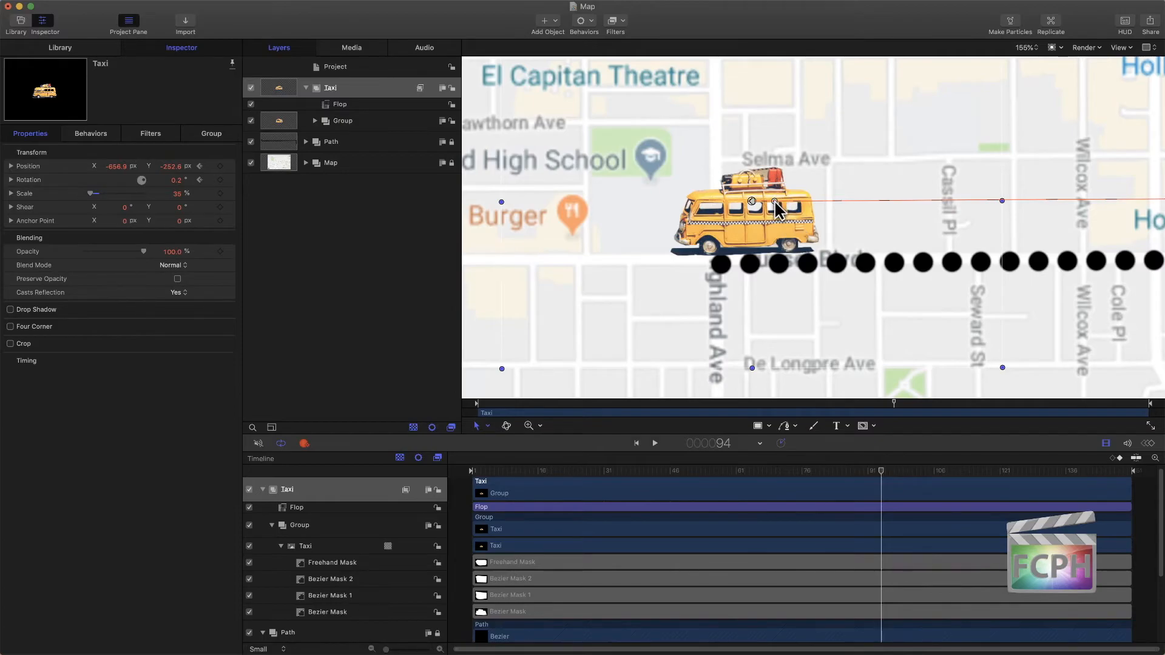
pyautogui.moveTo(768, 218); pyautogui.dragTo(743, 224)
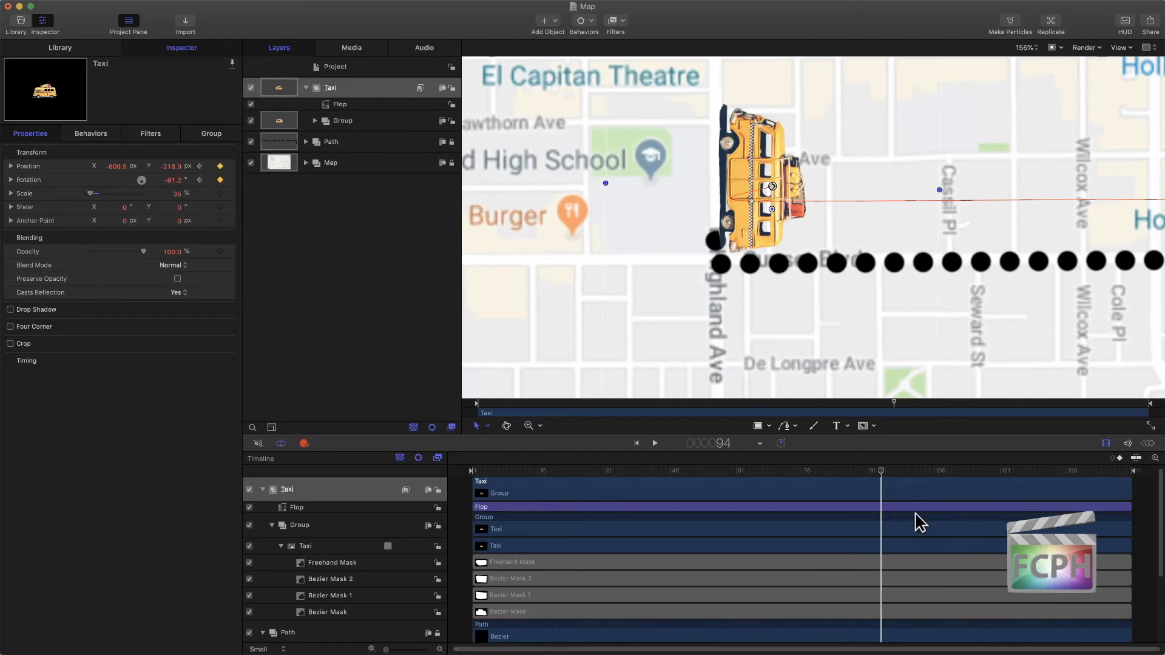
# Step: At frame 123, move the taxi up the route to about X -597 px, Y 294 px and add a Rotation keyframe
pyautogui.moveTo(882, 478); pyautogui.dragTo(973, 475)
pyautogui.press('h')
pyautogui.moveTo(703, 135); pyautogui.dragTo(695, 315)
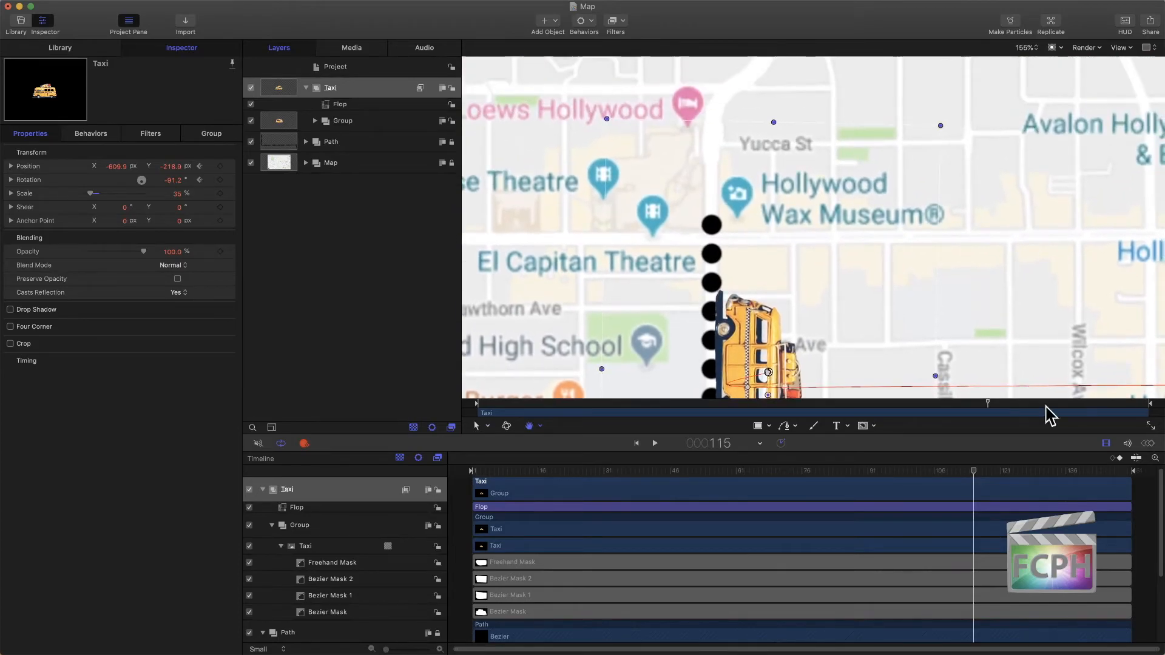
pyautogui.moveTo(974, 475); pyautogui.dragTo(1008, 467)
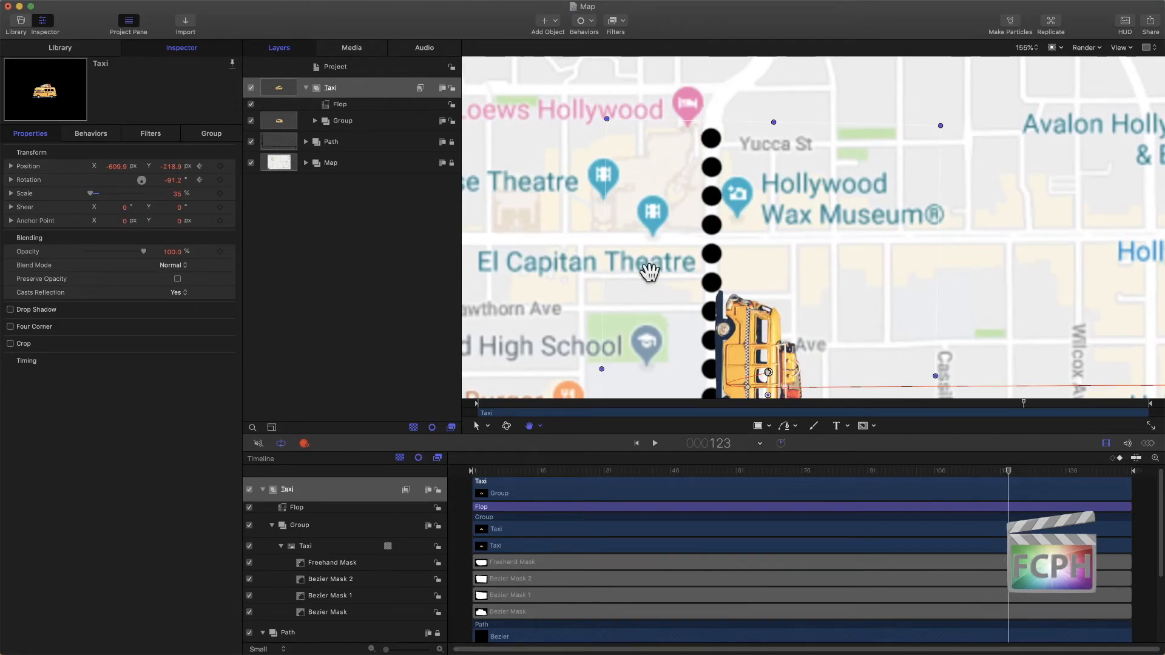
pyautogui.hotkey('shift', 's')
pyautogui.moveTo(760, 349); pyautogui.dragTo(758, 113)
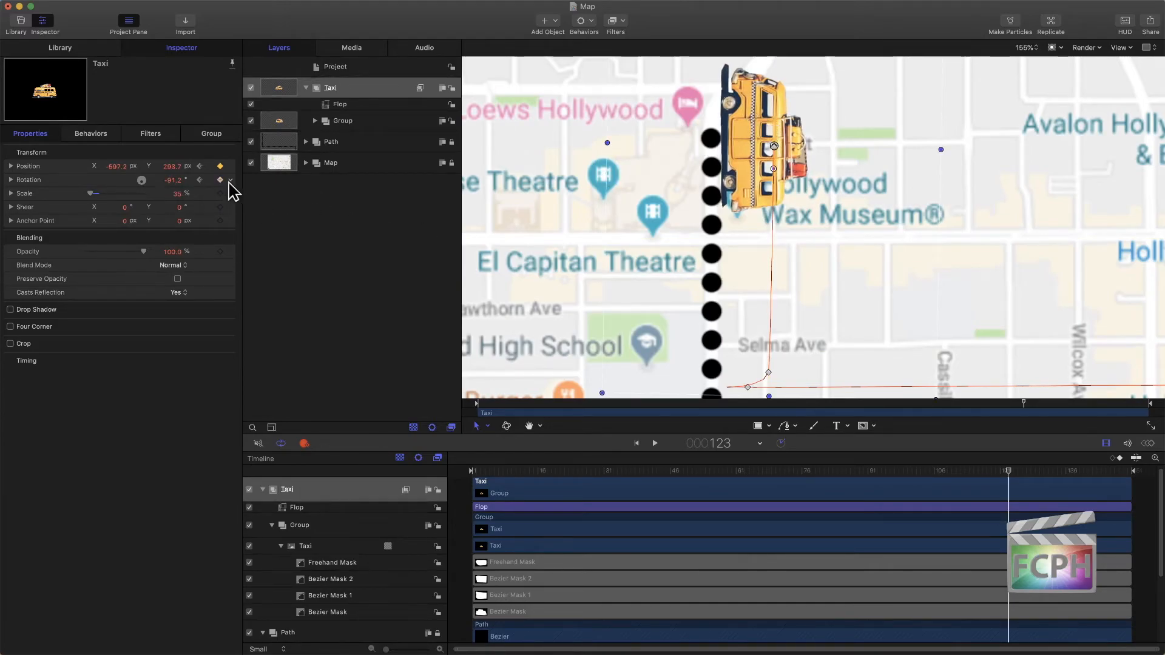
pyautogui.scroll(3, 781, 258)
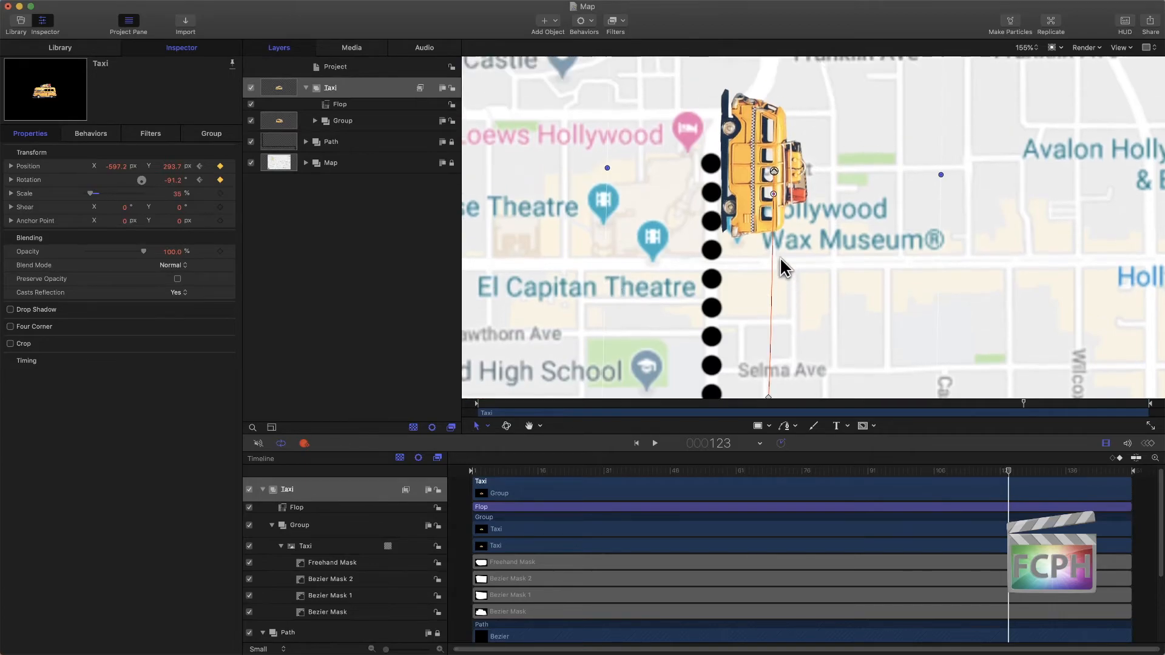
# Step: At frame 130, rotate the taxi to about -115° and place it at about X -560 px, Y 389 px along the bend
pyautogui.scroll(3, 781, 258)
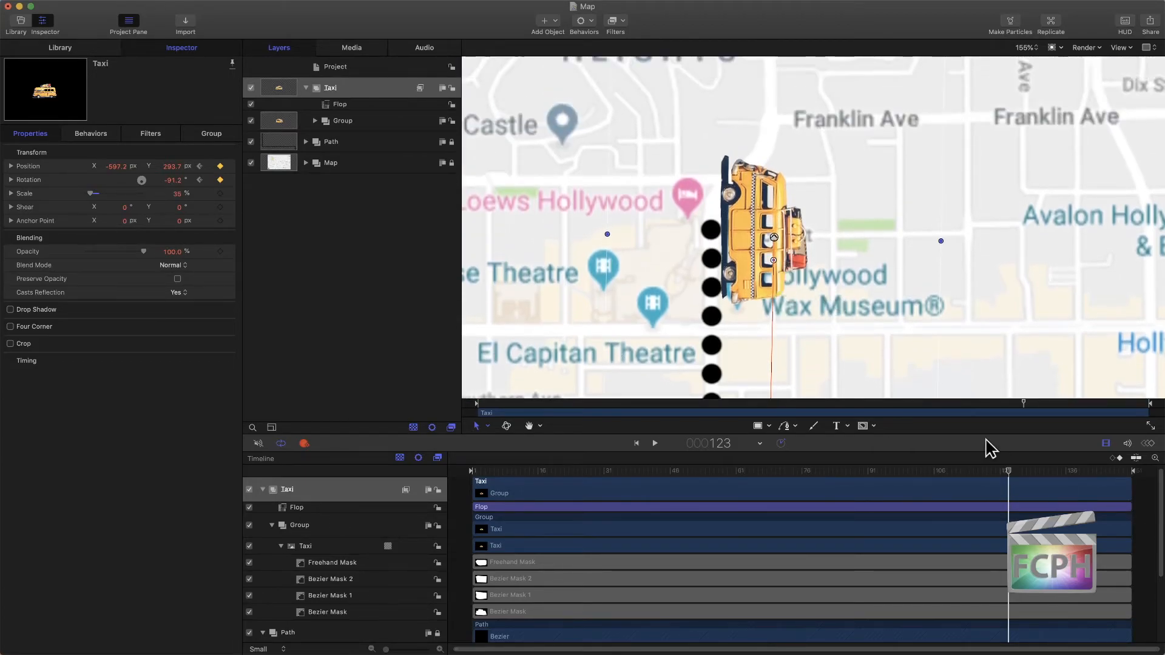
pyautogui.moveTo(1009, 470); pyautogui.dragTo(1038, 469)
pyautogui.moveTo(740, 273); pyautogui.dragTo(757, 225)
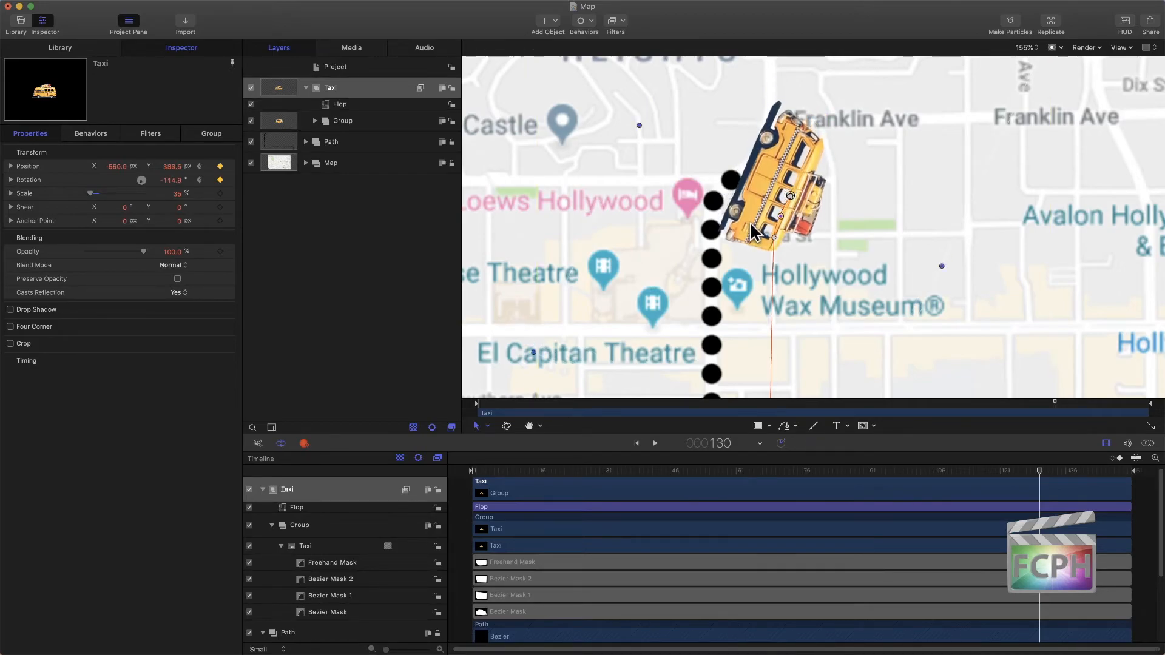
# Step: Level the taxi to about -1° at X -813 px, Y 563 px on frame 136, and move it to about X -1056 px on frame 150
pyautogui.moveTo(1040, 473); pyautogui.dragTo(1078, 469)
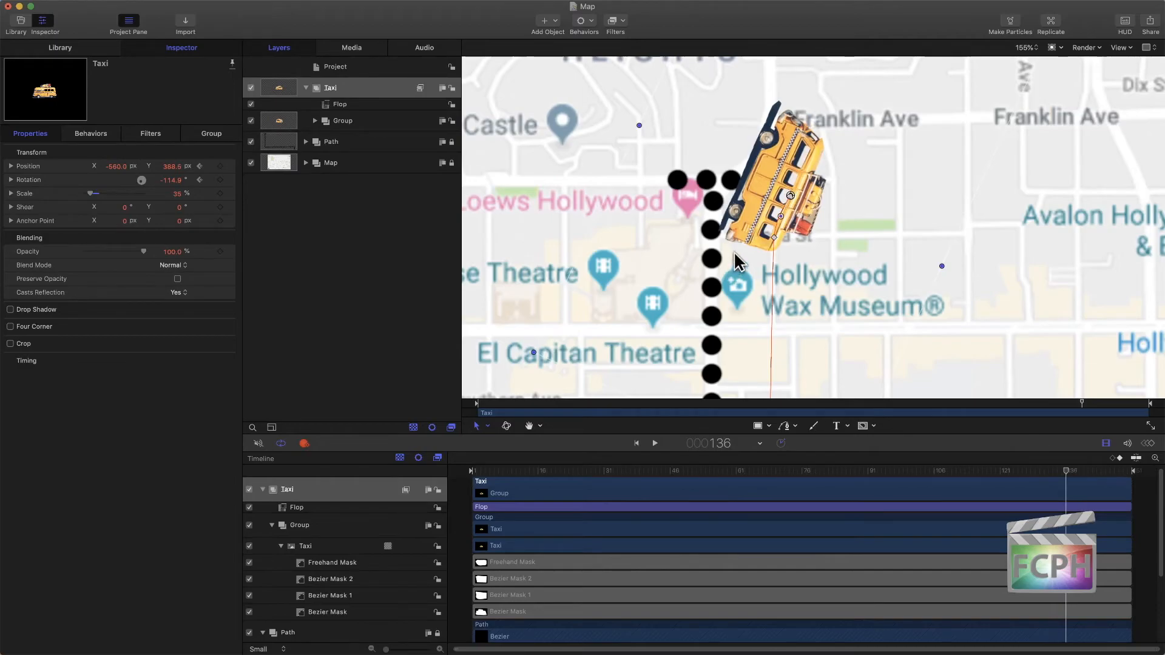
pyautogui.moveTo(785, 192); pyautogui.dragTo(692, 151)
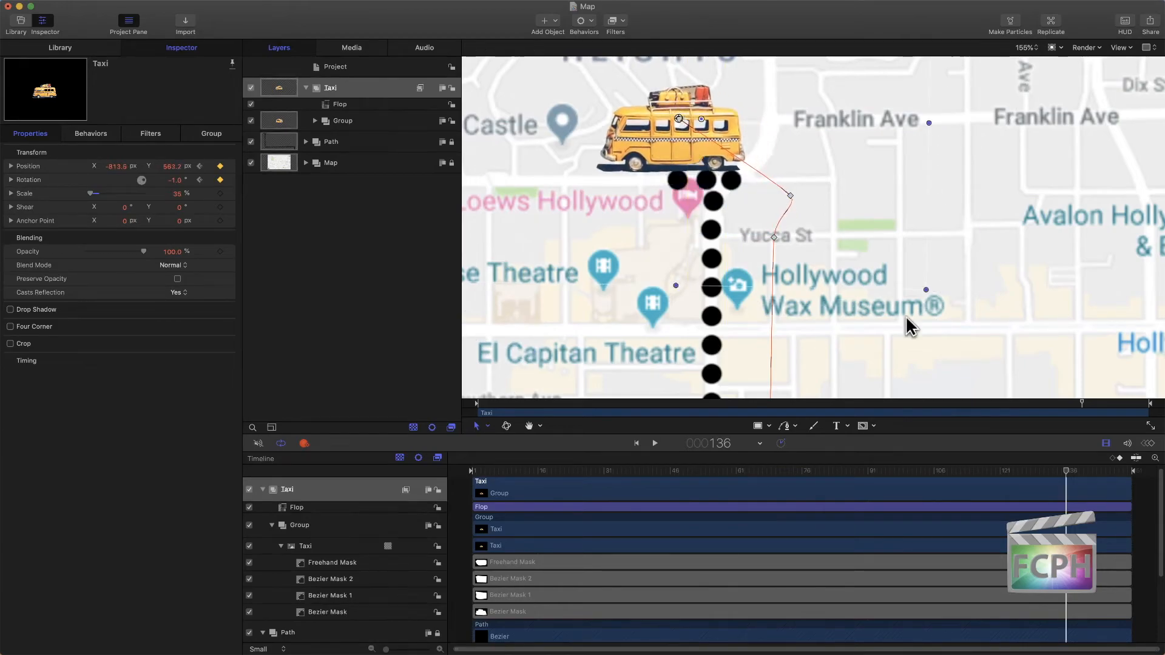
pyautogui.moveTo(1069, 479); pyautogui.dragTo(1136, 481)
pyautogui.moveTo(684, 141); pyautogui.dragTo(580, 143)
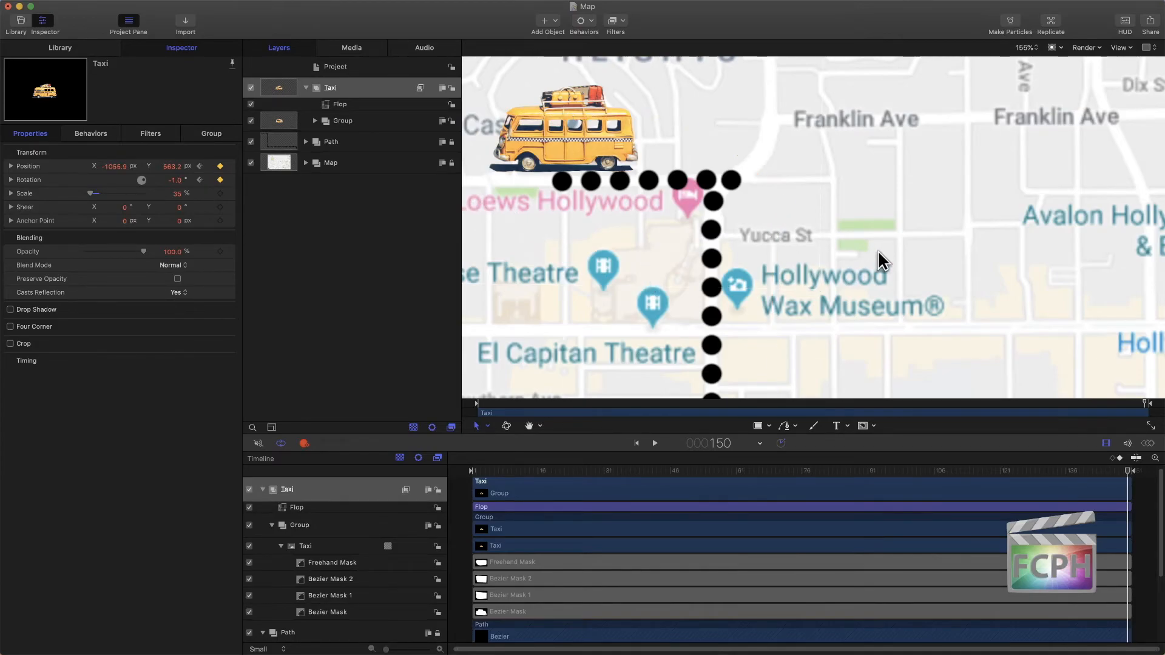
# Step: Deselect the taxi and play the animation from frame 1 with the whole map in view
pyautogui.click(909, 232)
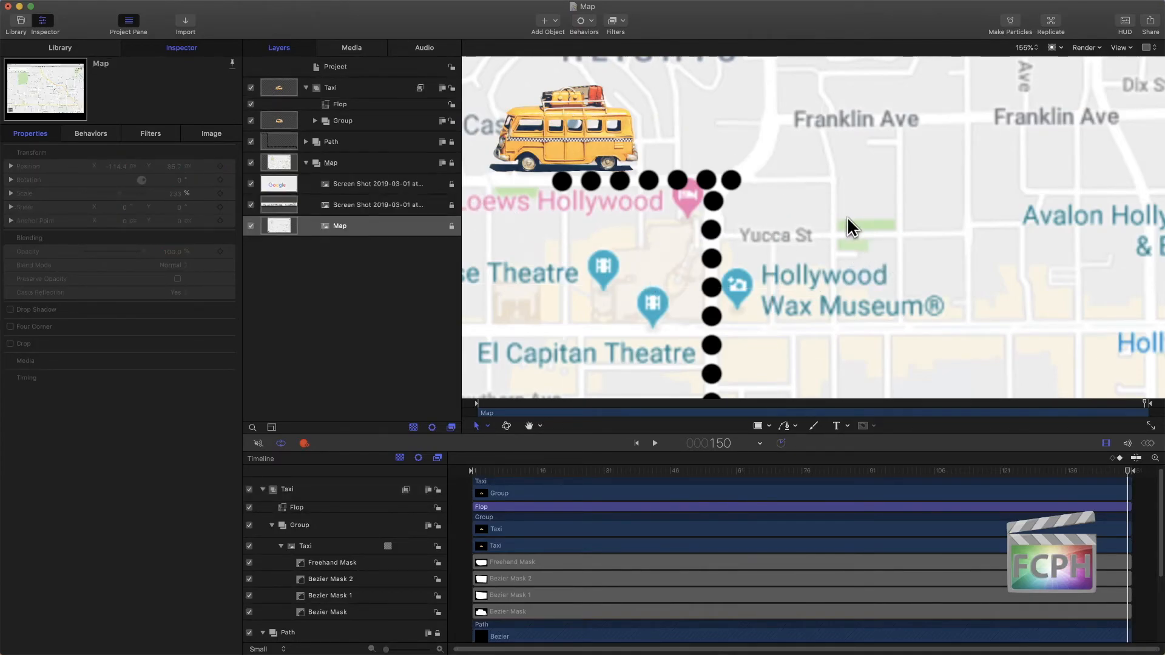
pyautogui.hotkey('shift', 'z')
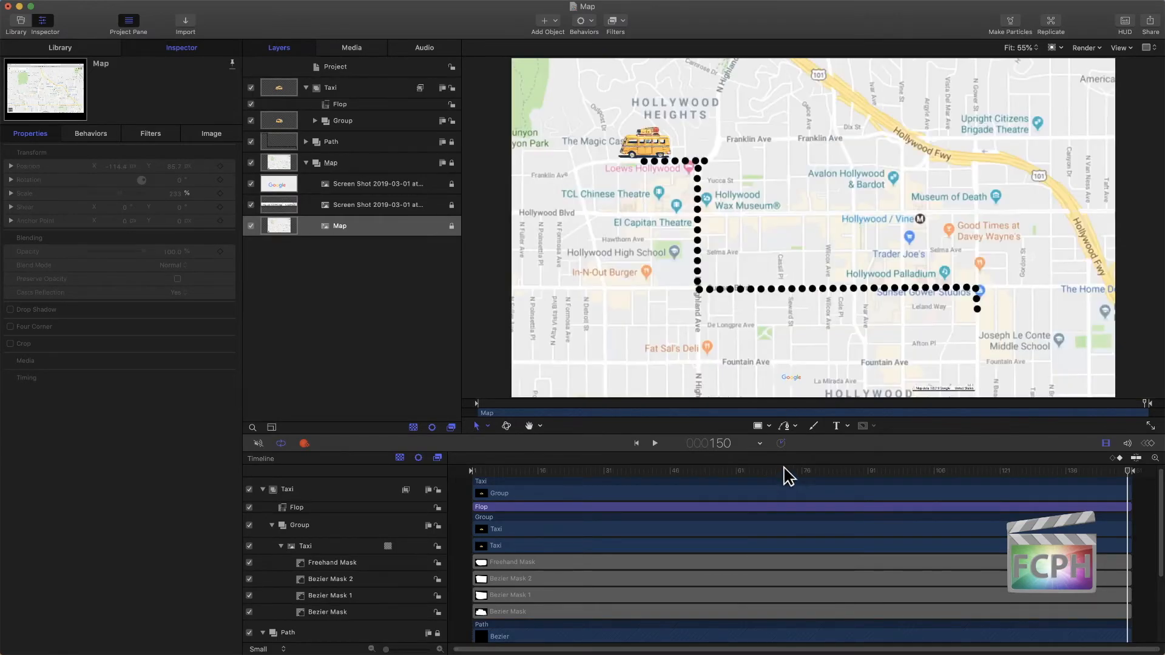
pyautogui.press('Home')
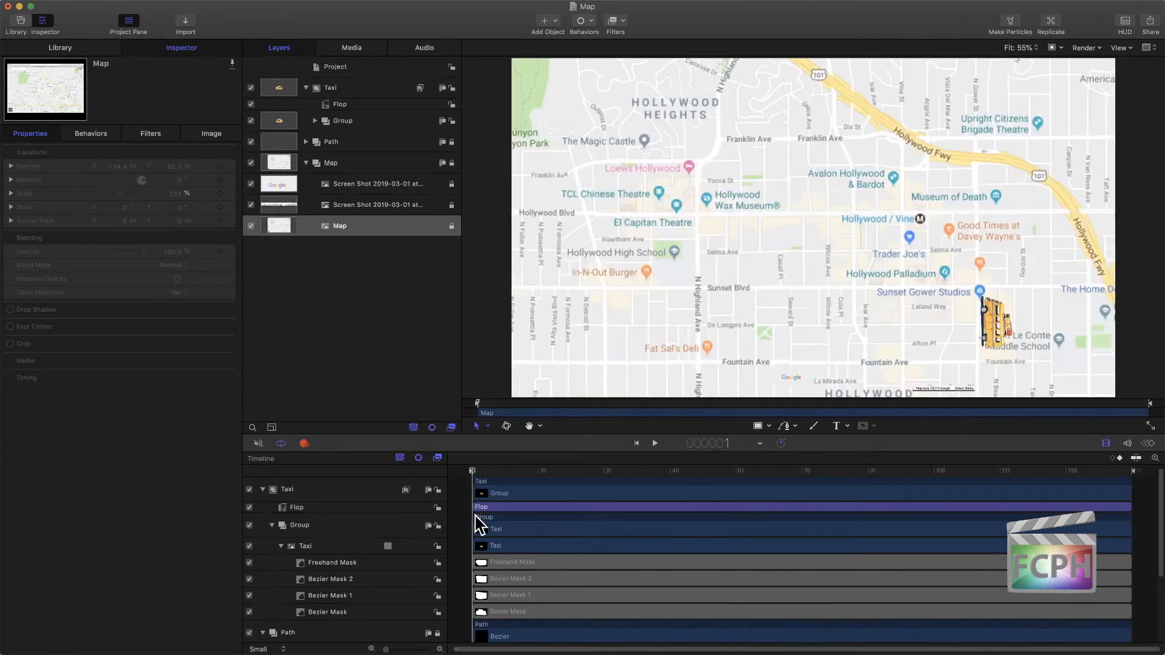
pyautogui.press('super+r')
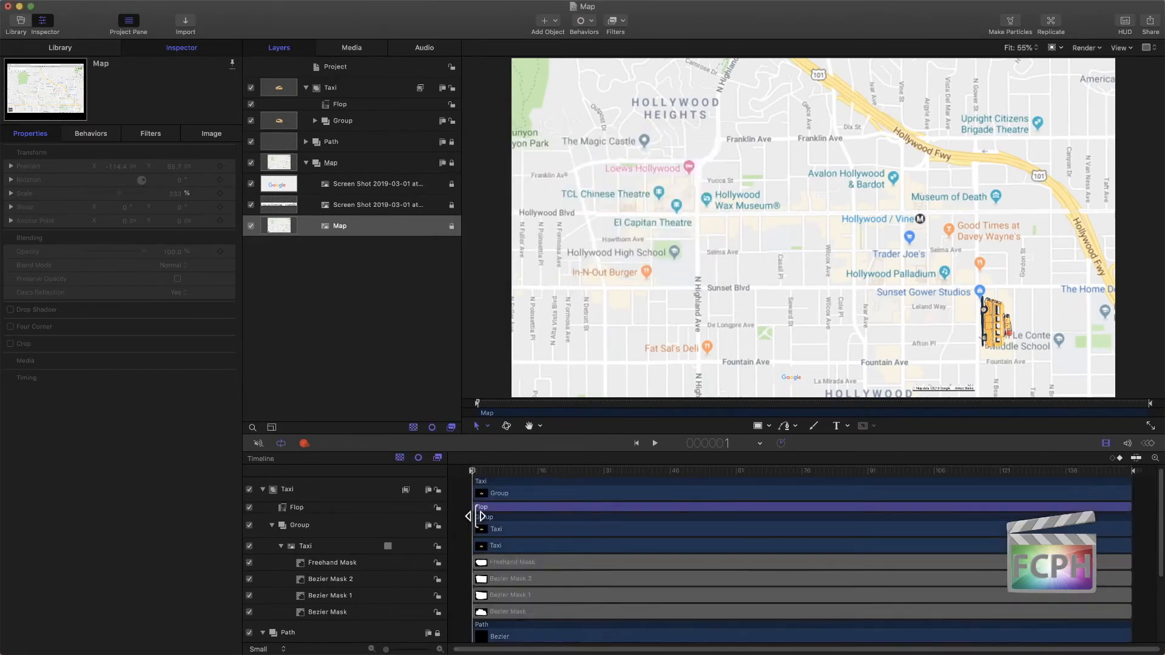
pyautogui.press('space')
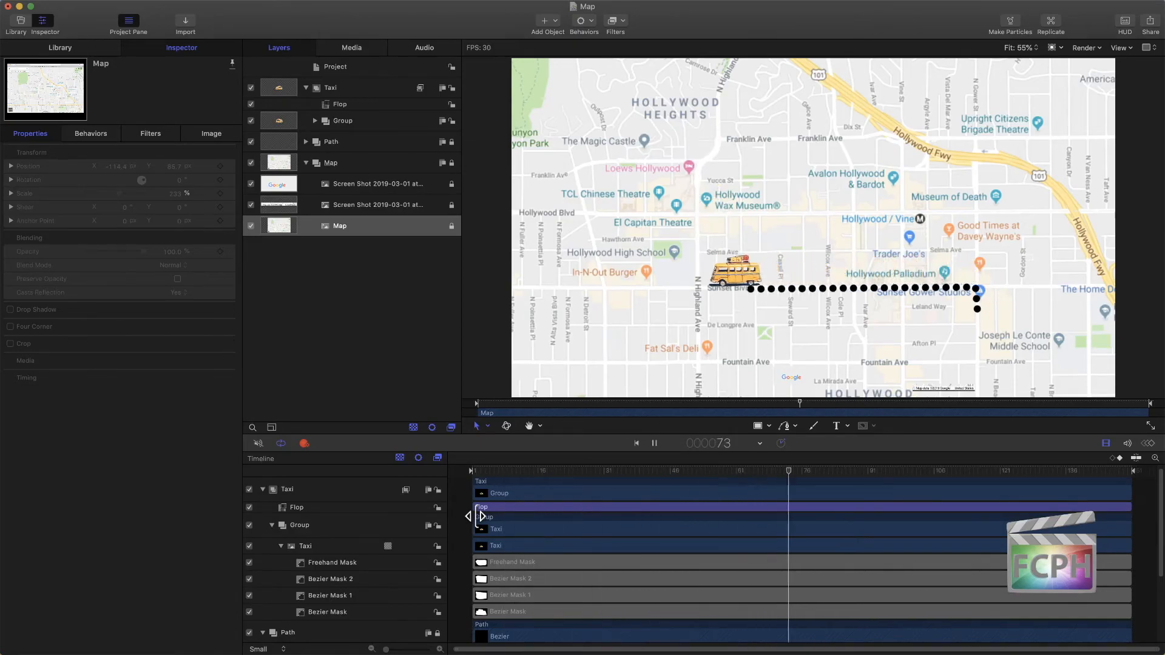
pyautogui.press('space')
# Step: At frame 97, bend the curve handle of the taxi's motion path point at the Sunset Blvd and Highland Ave corner upward
pyautogui.moveTo(916, 476)
pyautogui.mouseDown()
pyautogui.moveTo(847, 475)
pyautogui.moveTo(893, 477)
pyautogui.mouseUp()
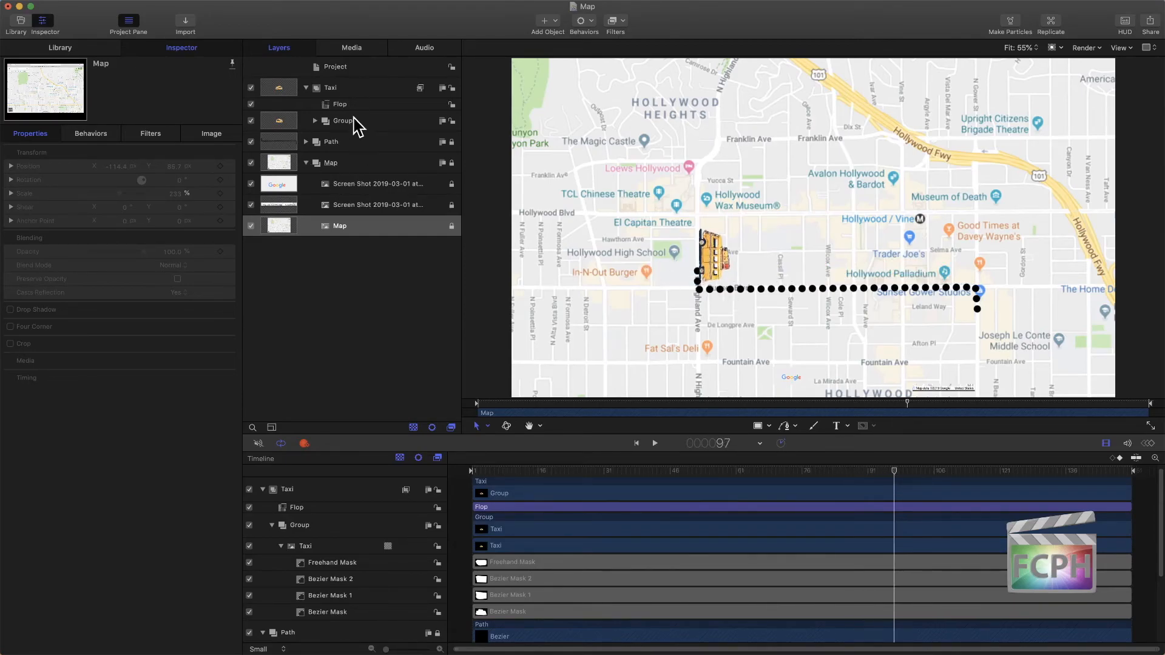
pyautogui.click(346, 91)
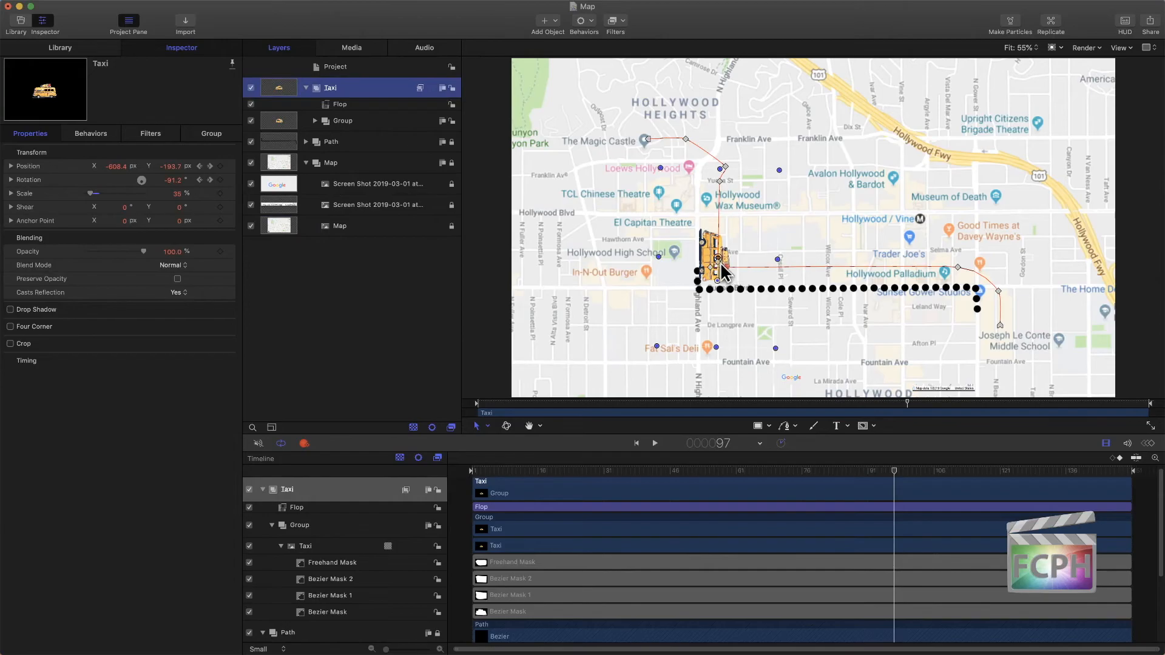
pyautogui.press('z')
pyautogui.moveTo(717, 268); pyautogui.dragTo(780, 280)
pyautogui.press('s')
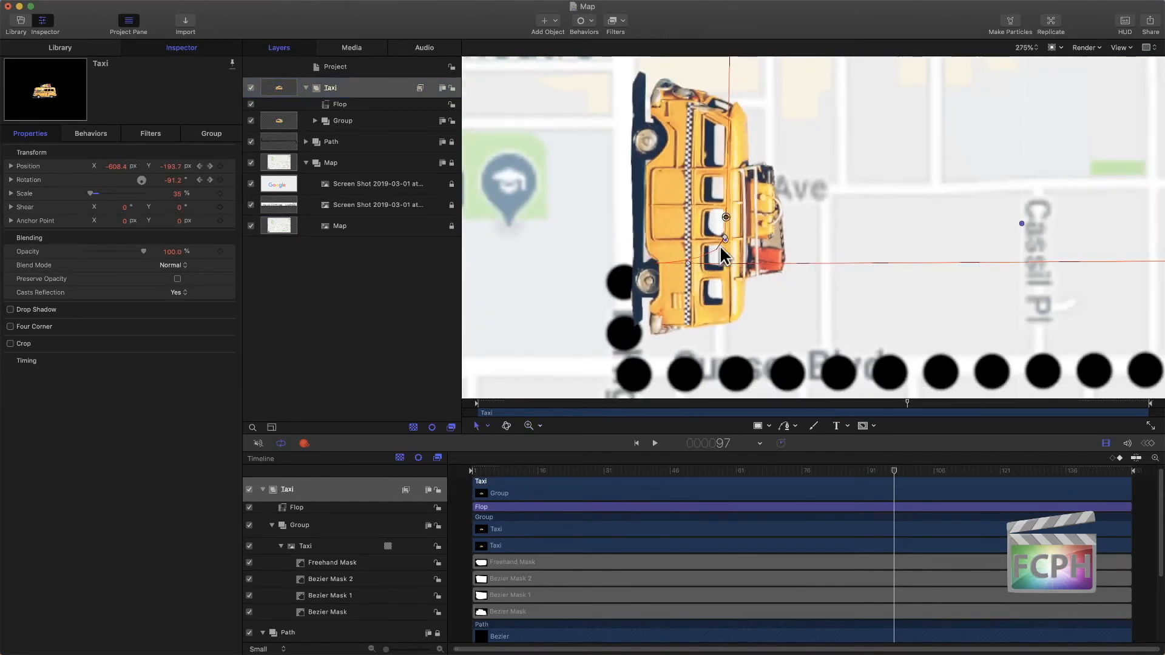
pyautogui.click(688, 264)
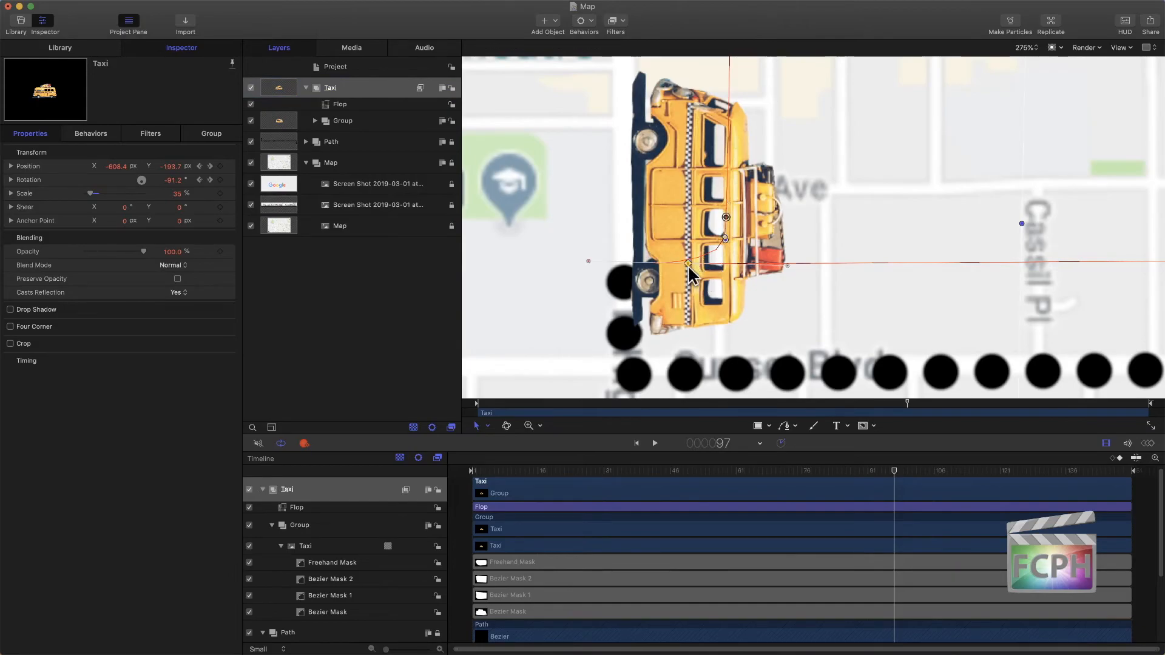
pyautogui.moveTo(588, 262); pyautogui.dragTo(687, 253)
pyautogui.hscroll(5, 699, 273)
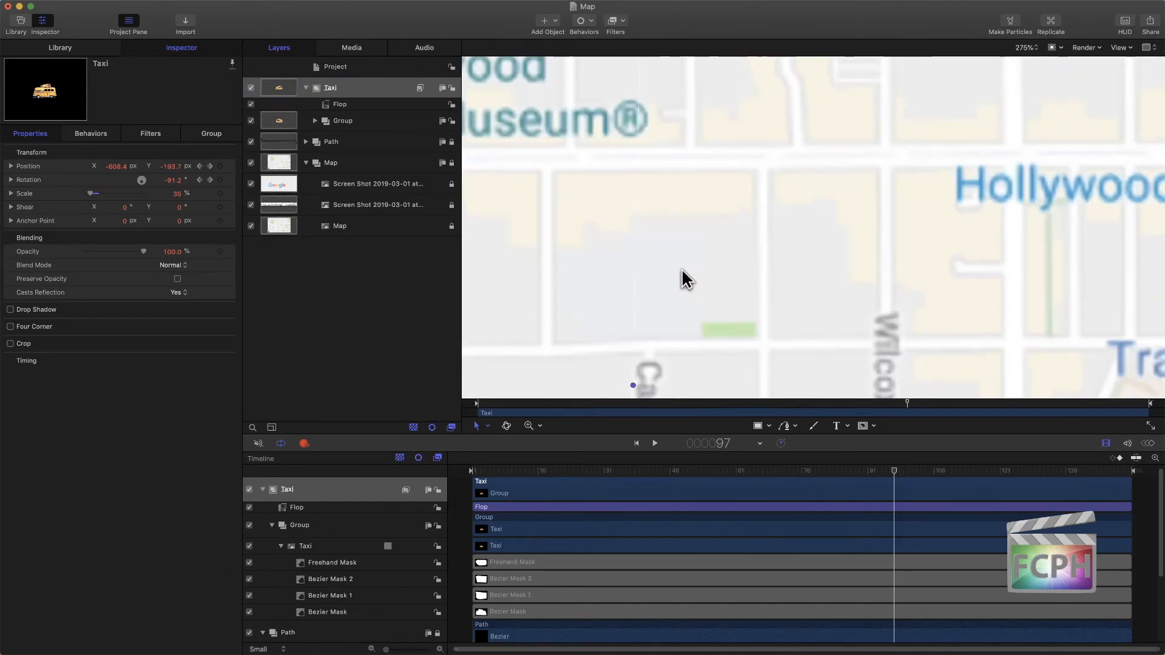
pyautogui.hotkey('shift', 'z')
pyautogui.press('z')
pyautogui.moveTo(718, 267); pyautogui.dragTo(754, 290)
pyautogui.press('s')
pyautogui.click(702, 296)
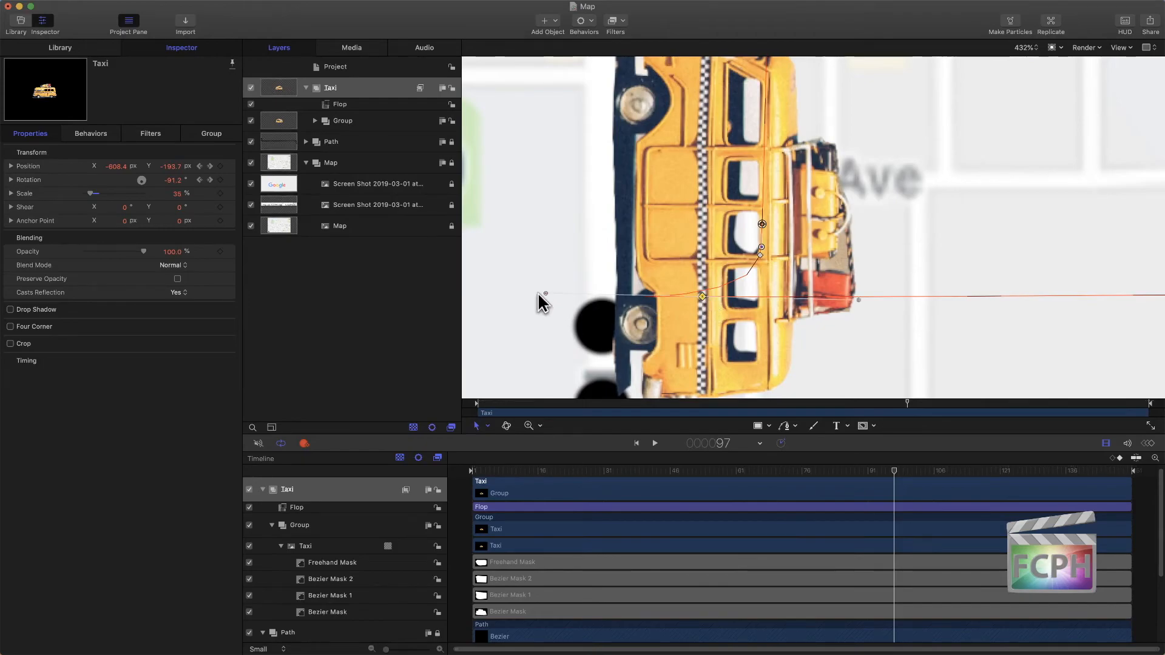
pyautogui.moveTo(546, 293); pyautogui.dragTo(704, 241)
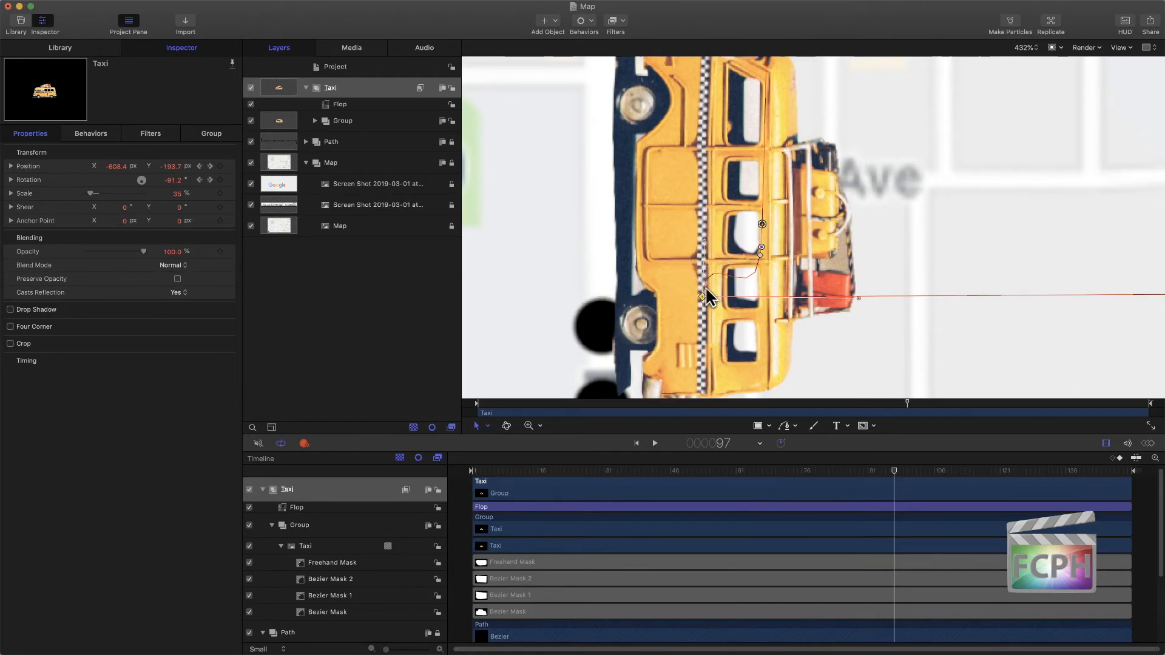
# Step: Shift the corner point of the taxi's motion path closer to the line that follows Highland Ave
pyautogui.moveTo(706, 295); pyautogui.dragTo(756, 261)
pyautogui.click(760, 256)
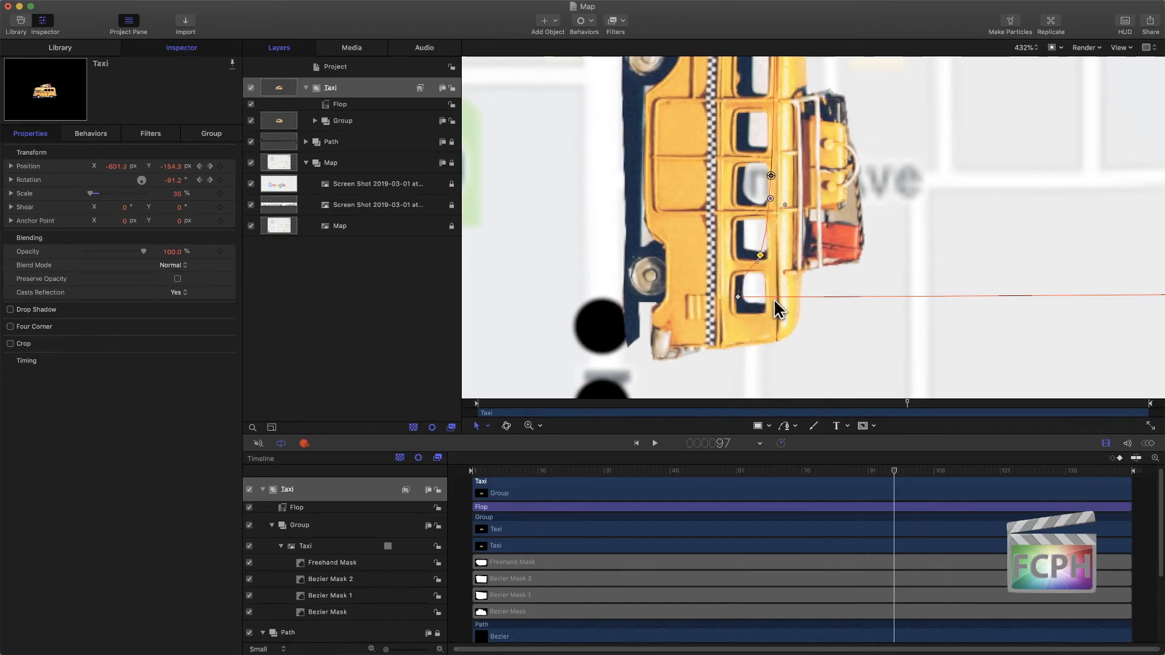
pyautogui.hotkey('shift', 'z')
# Step: Play the animation from frame 1 to check the taxi's drive along the route, ending on frame 150
pyautogui.moveTo(878, 473); pyautogui.dragTo(807, 469)
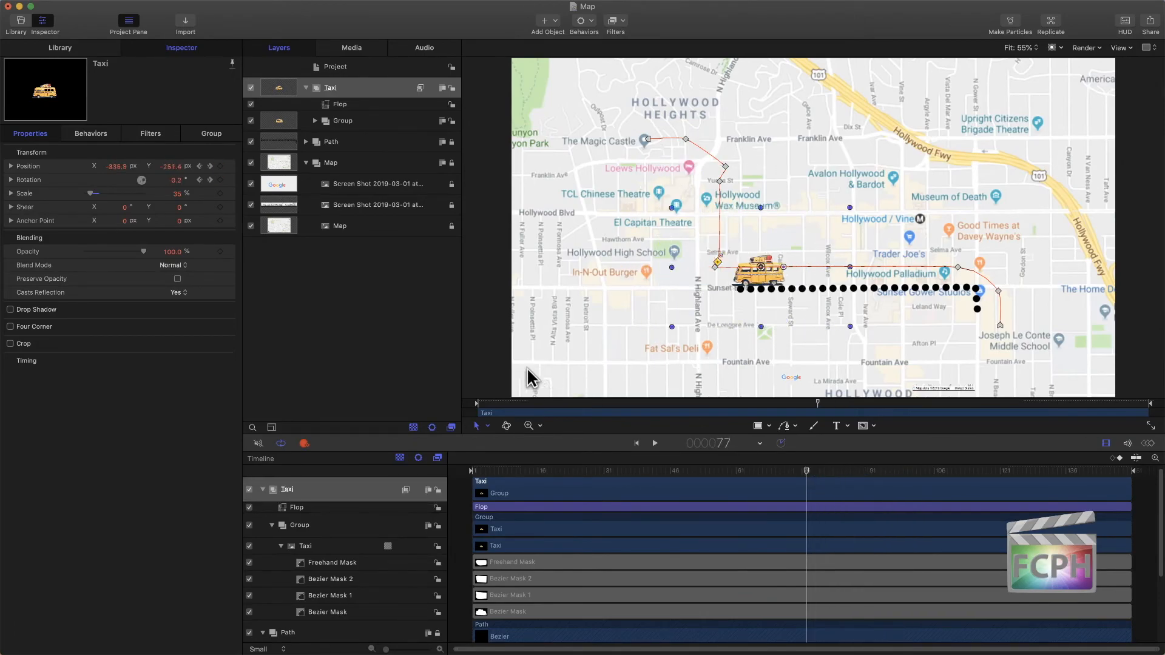
pyautogui.click(490, 357)
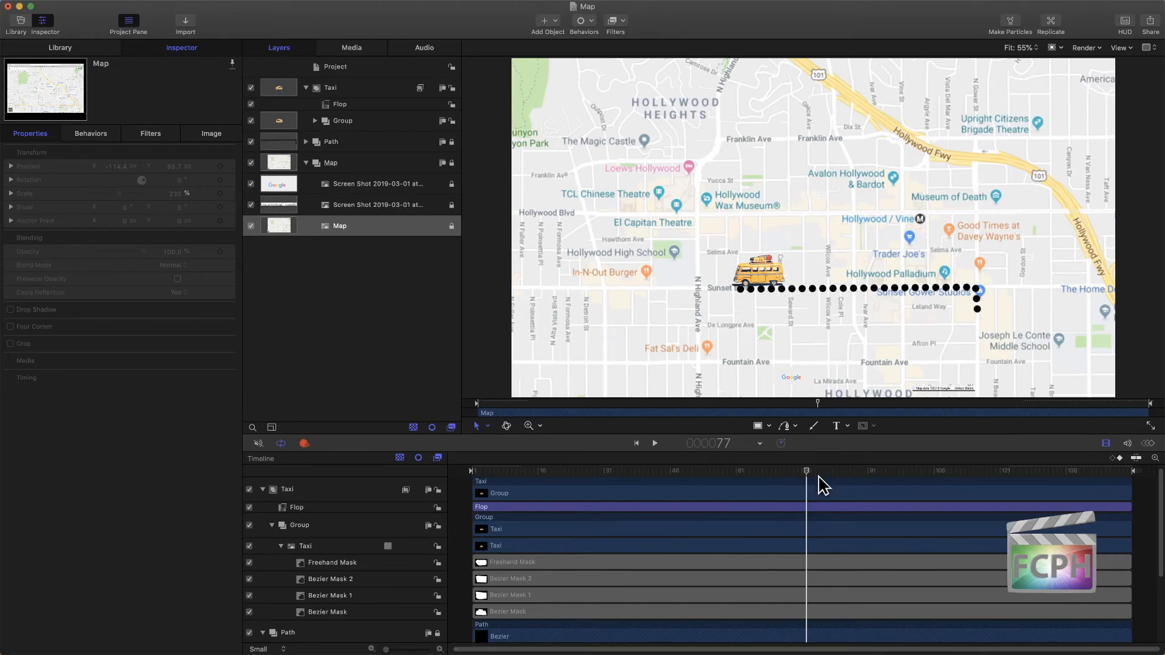
pyautogui.moveTo(767, 473); pyautogui.dragTo(415, 454)
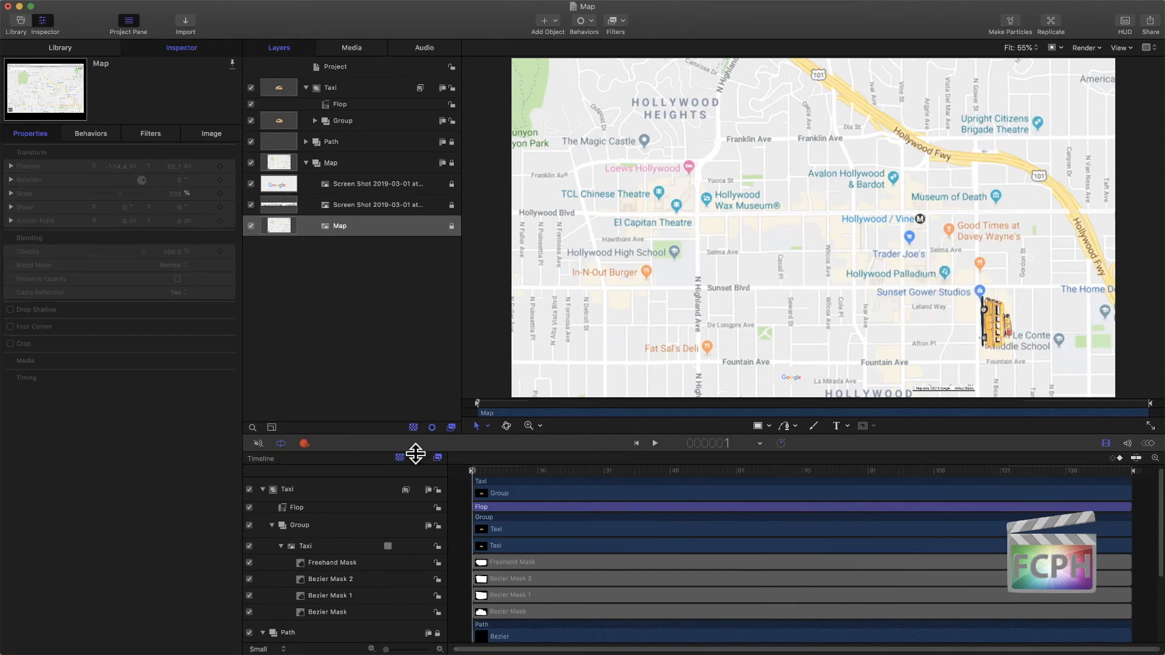
pyautogui.press('space')
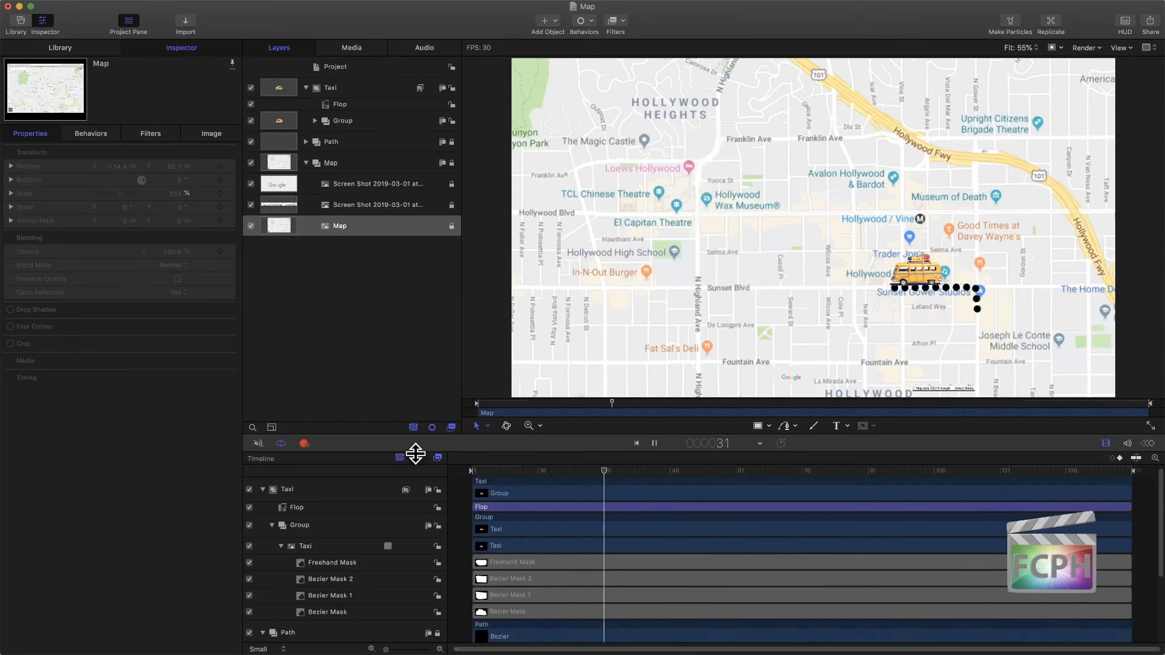
pyautogui.press('space')
pyautogui.moveTo(771, 472); pyautogui.dragTo(1159, 480)
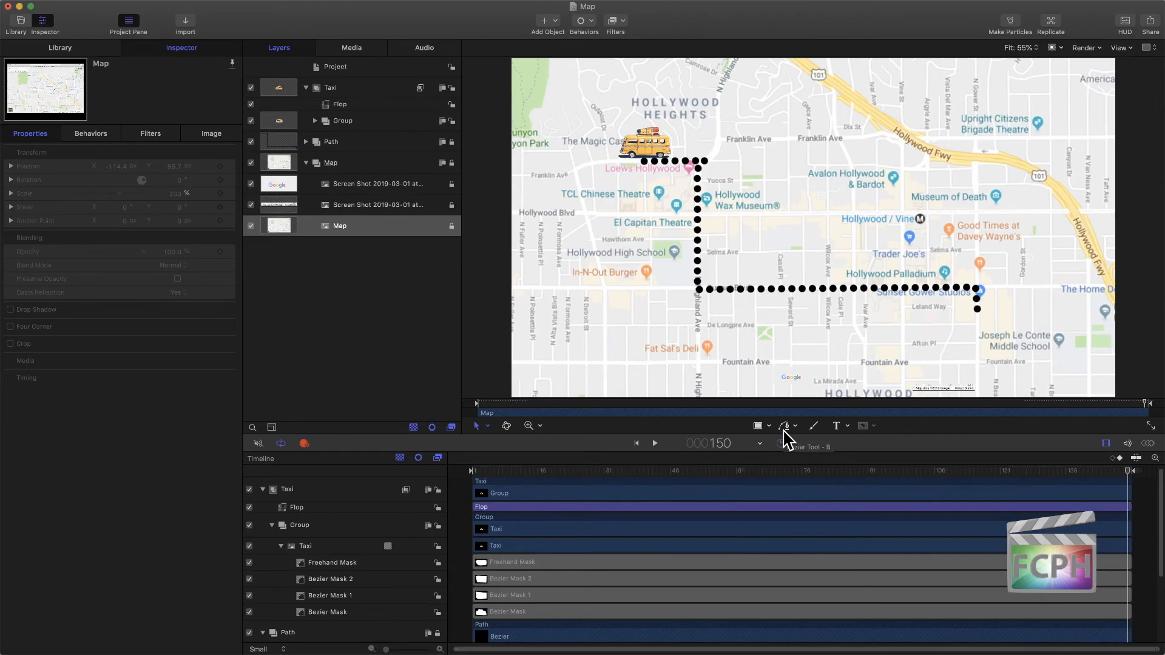
# Step: Turn off animation recording and start a movie export with the format set to Same as Source
pyautogui.click(304, 443)
pyautogui.click(1156, 20)
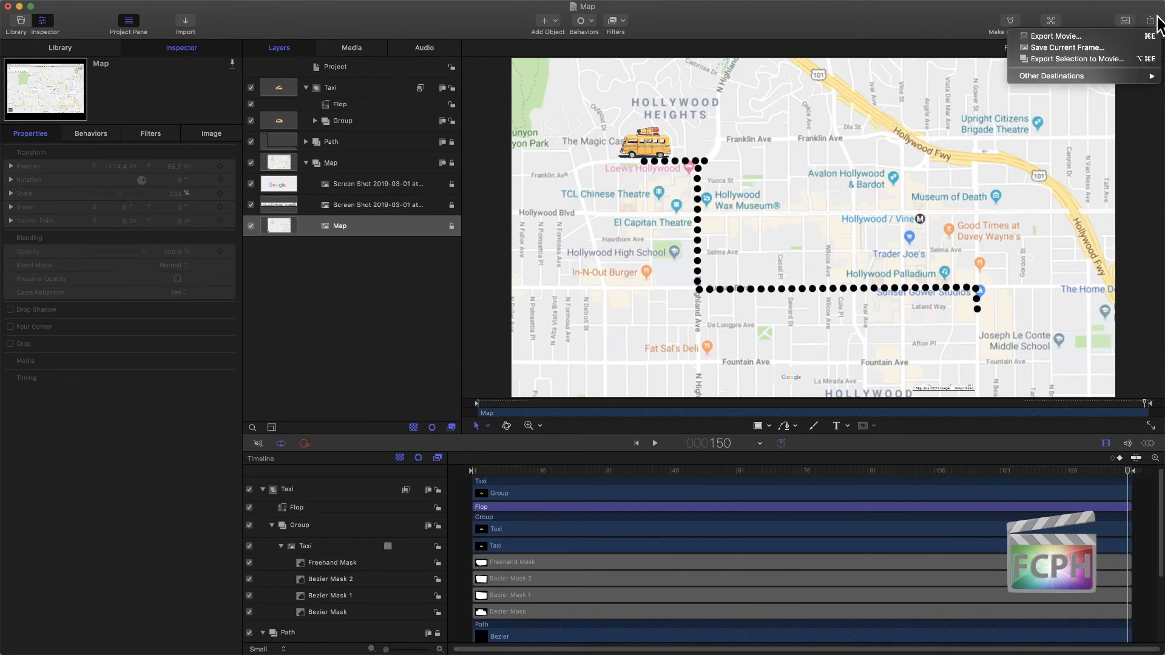
pyautogui.click(1071, 37)
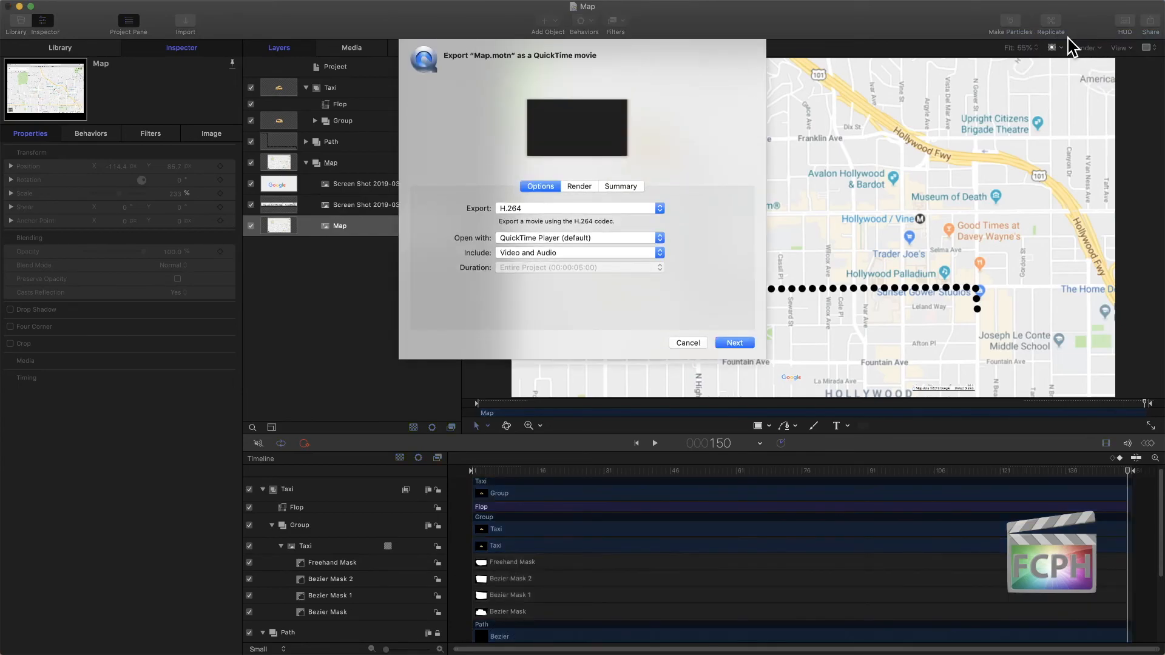
pyautogui.click(544, 208)
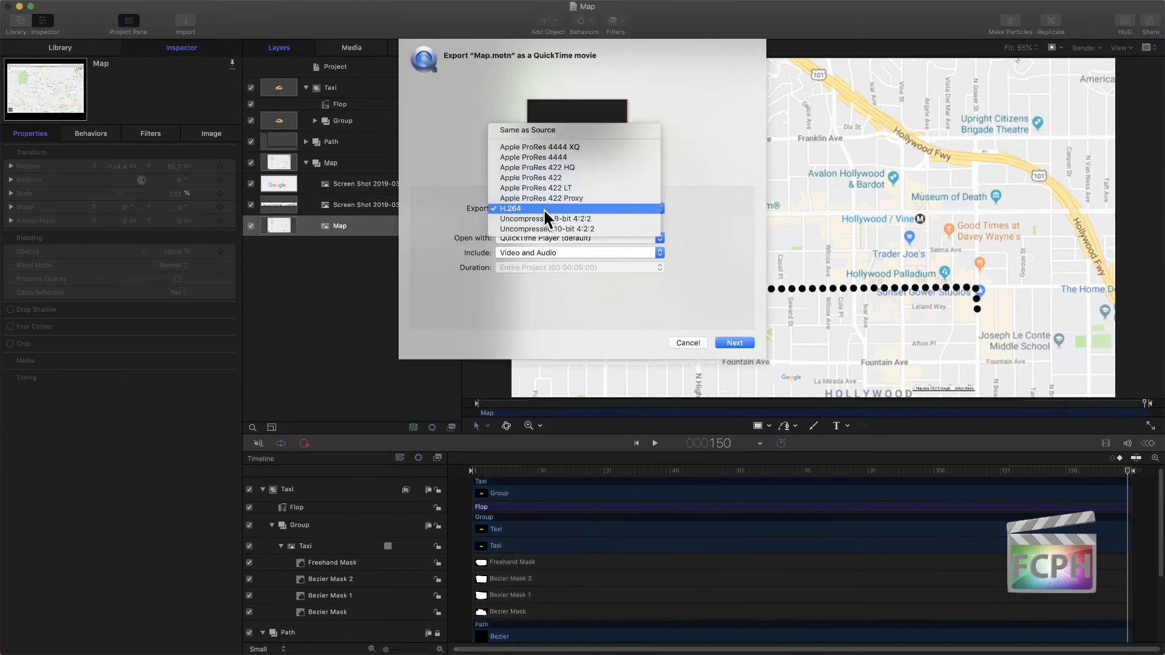
pyautogui.click(518, 129)
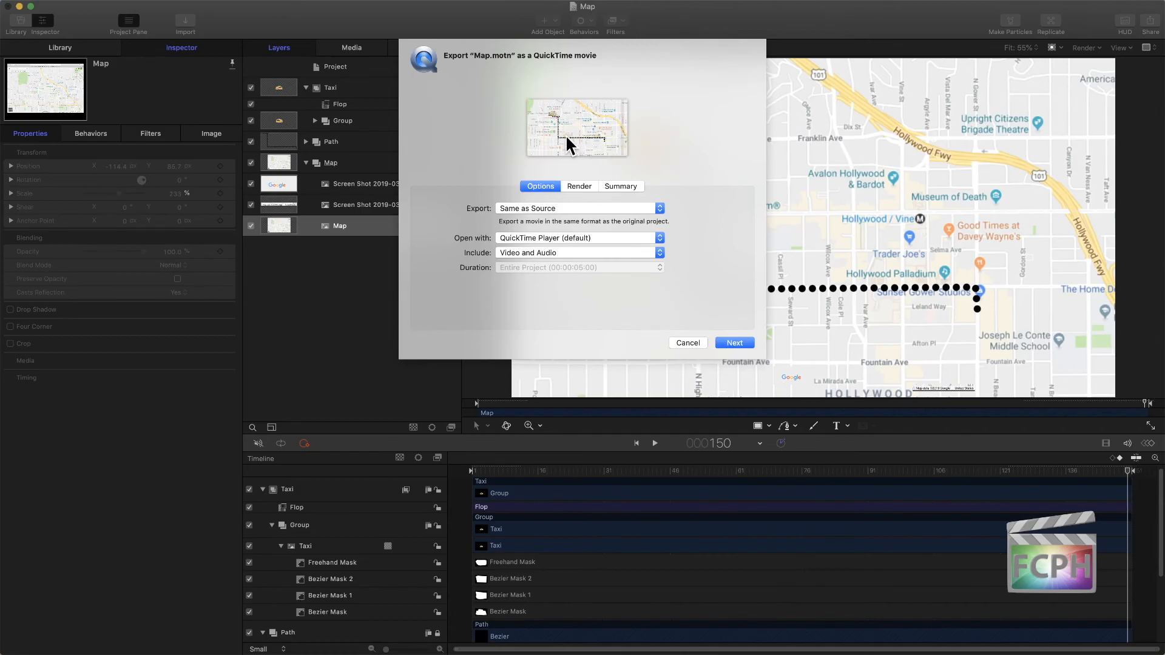
# Step: Set the export to open with None and to include Video only
pyautogui.click(513, 238)
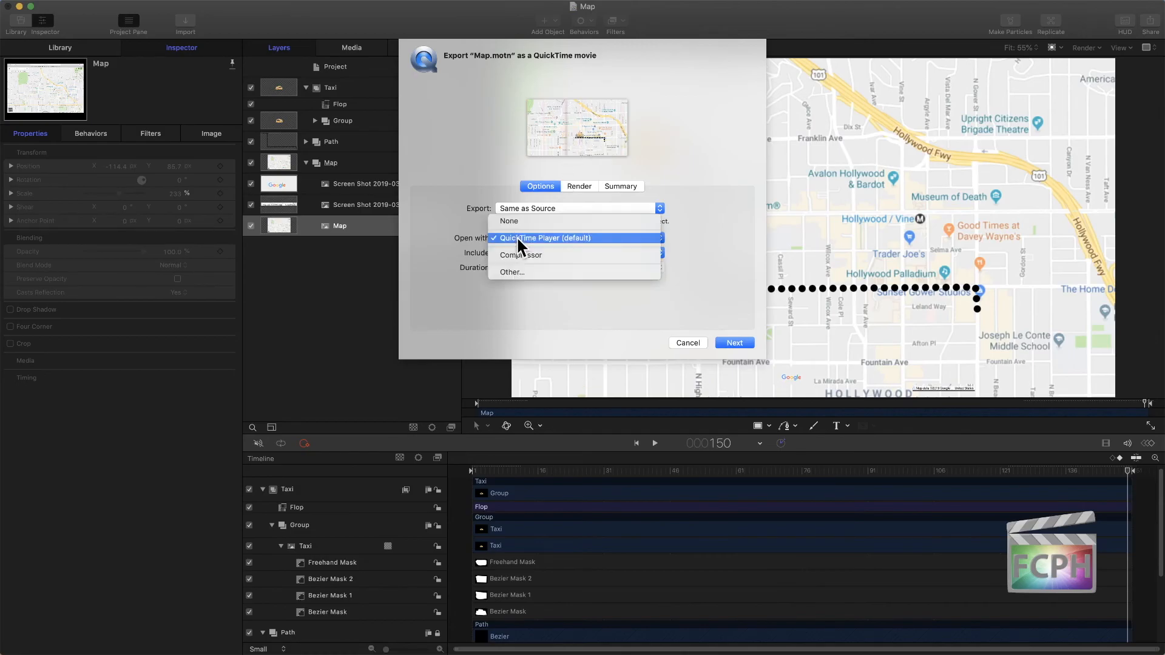
pyautogui.click(526, 220)
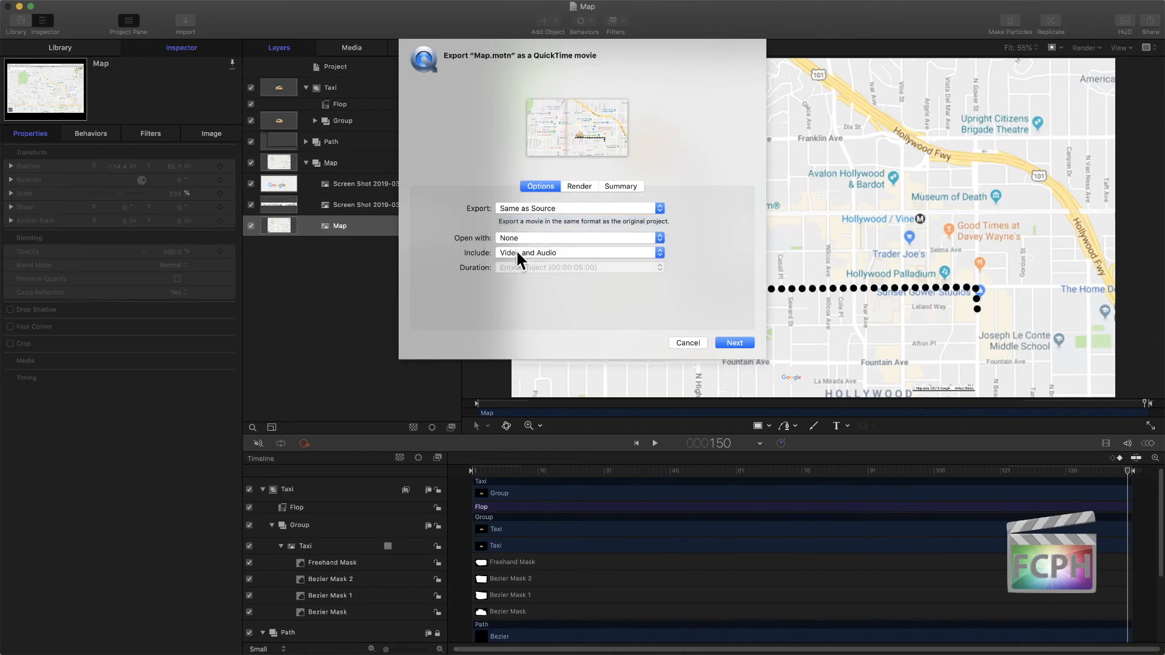
pyautogui.click(588, 250)
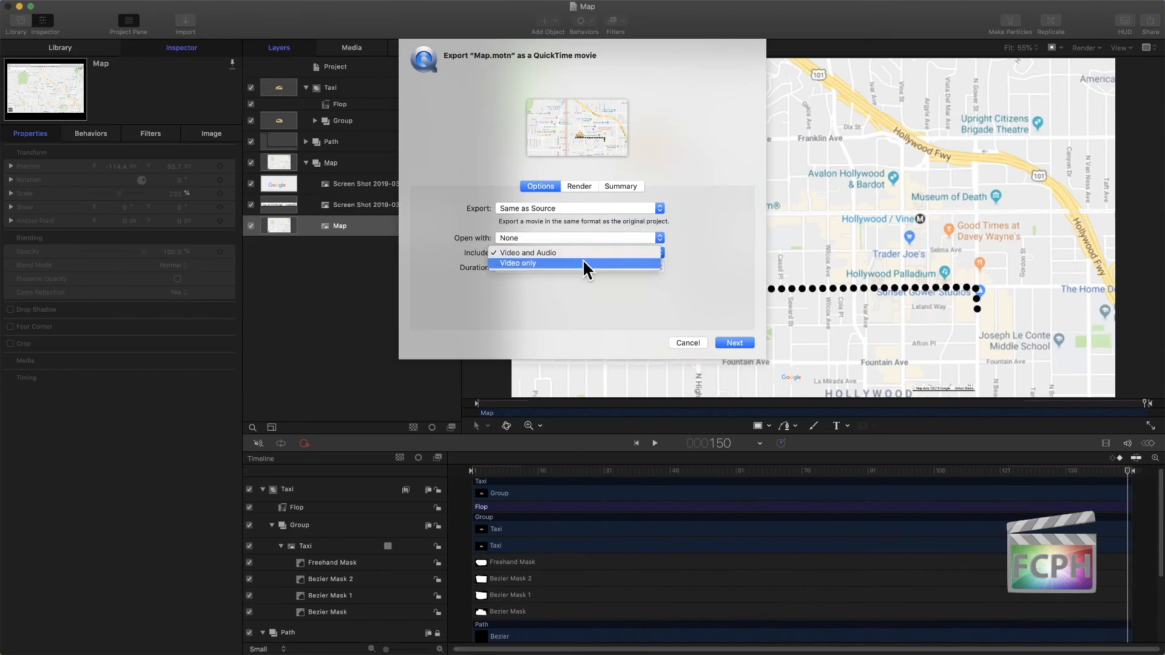
pyautogui.click(539, 264)
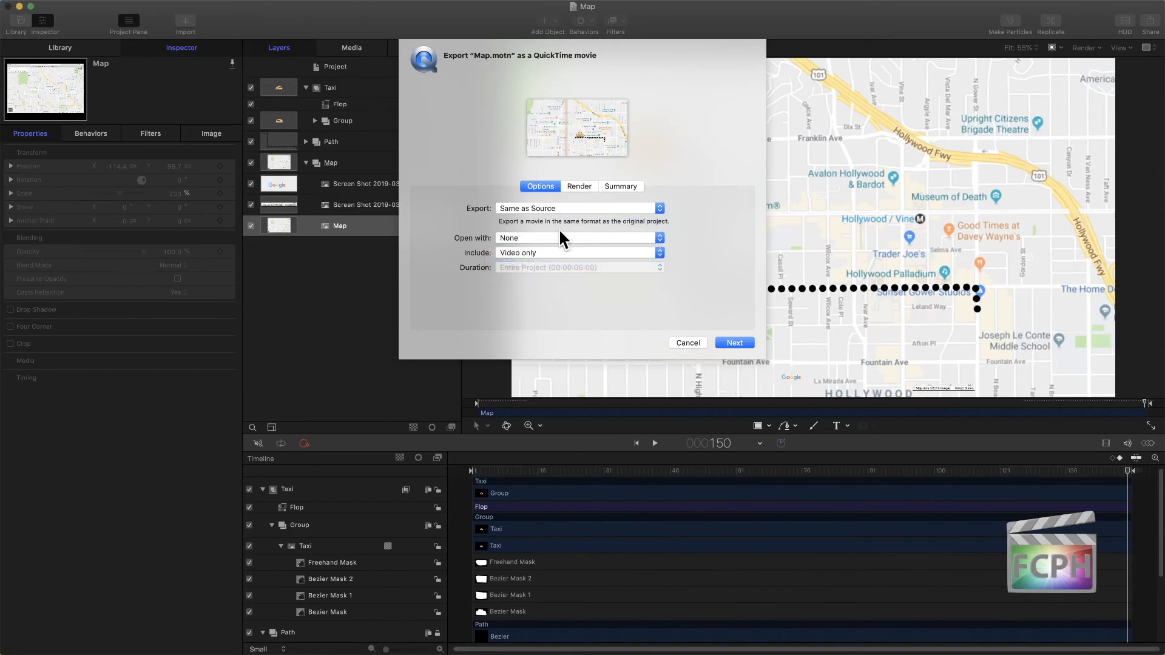
# Step: Review the export summary and save the movie to the Desktop as Map V1.0
pyautogui.click(630, 185)
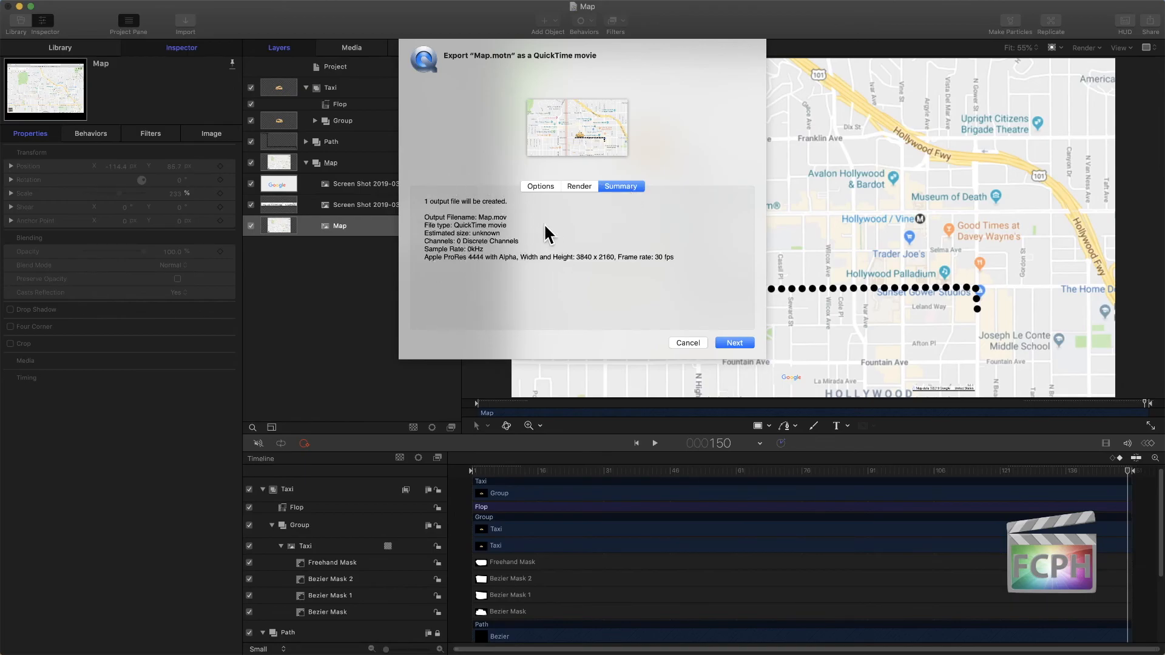
pyautogui.click(545, 186)
pyautogui.click(735, 343)
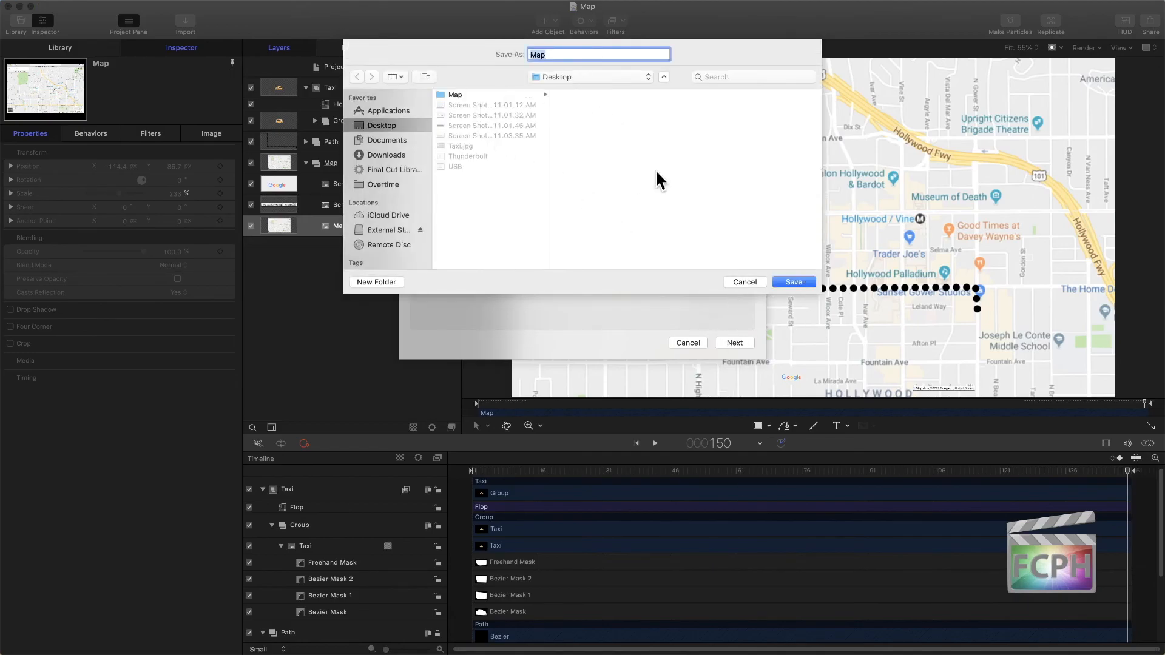
pyautogui.click(559, 55)
pyautogui.write('V1.0')
pyautogui.press('Return')
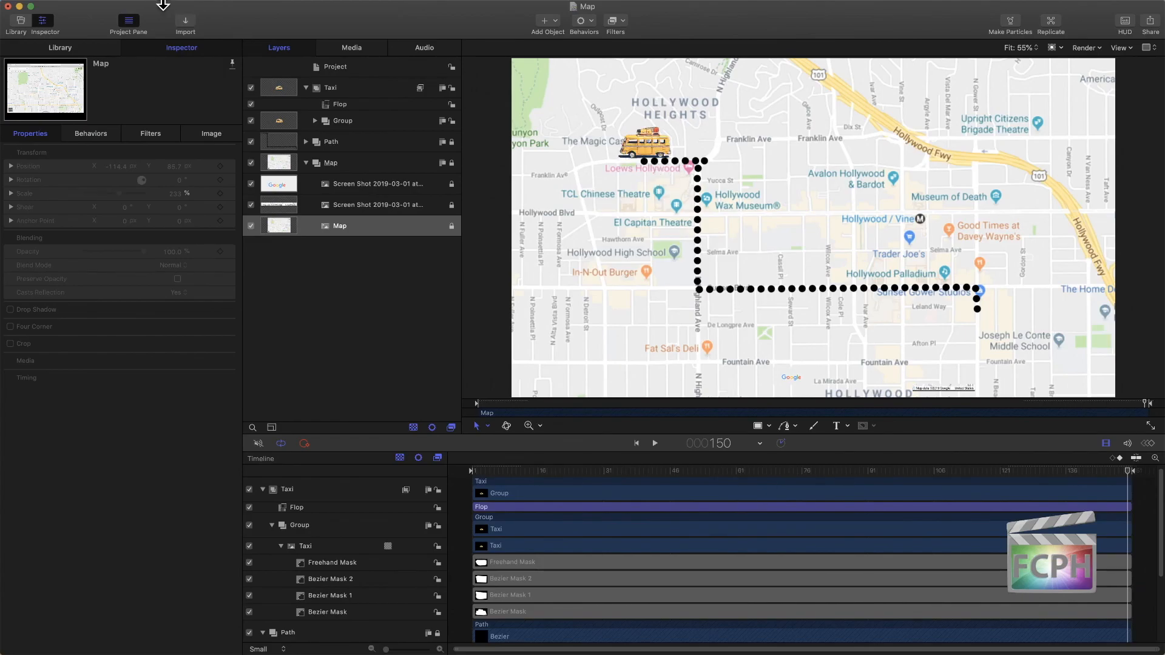
# Step: Minimize the project window and close the Finder window showing the Desktop folder
pyautogui.moveTo(161, 8)
pyautogui.click(19, 6)
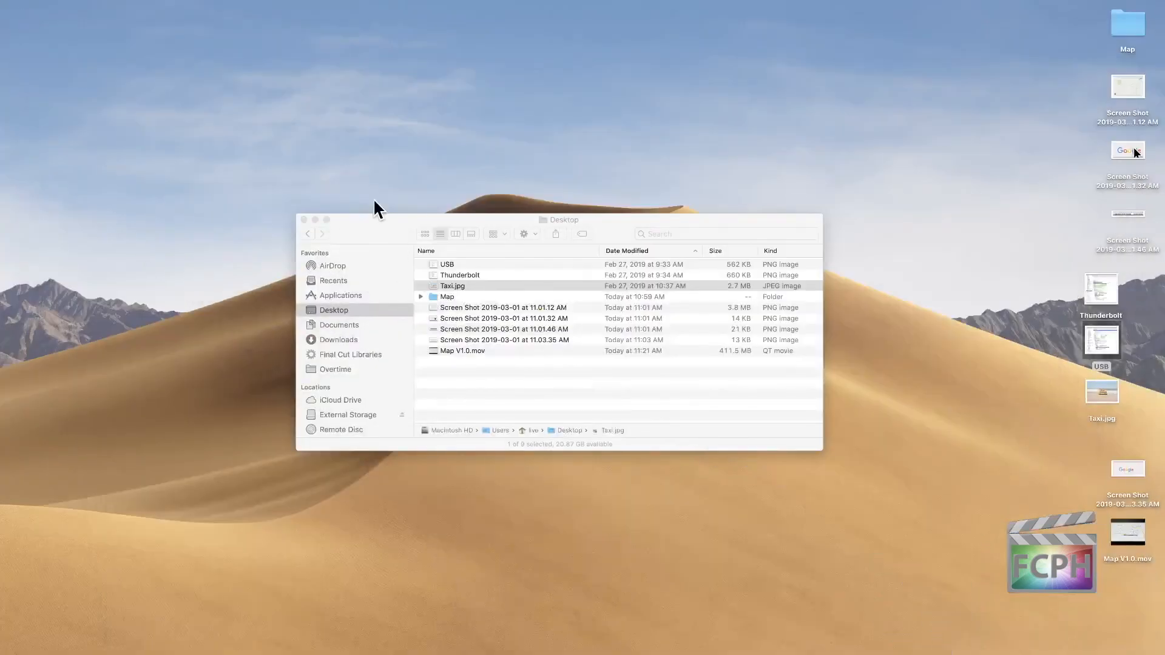
pyautogui.click(303, 220)
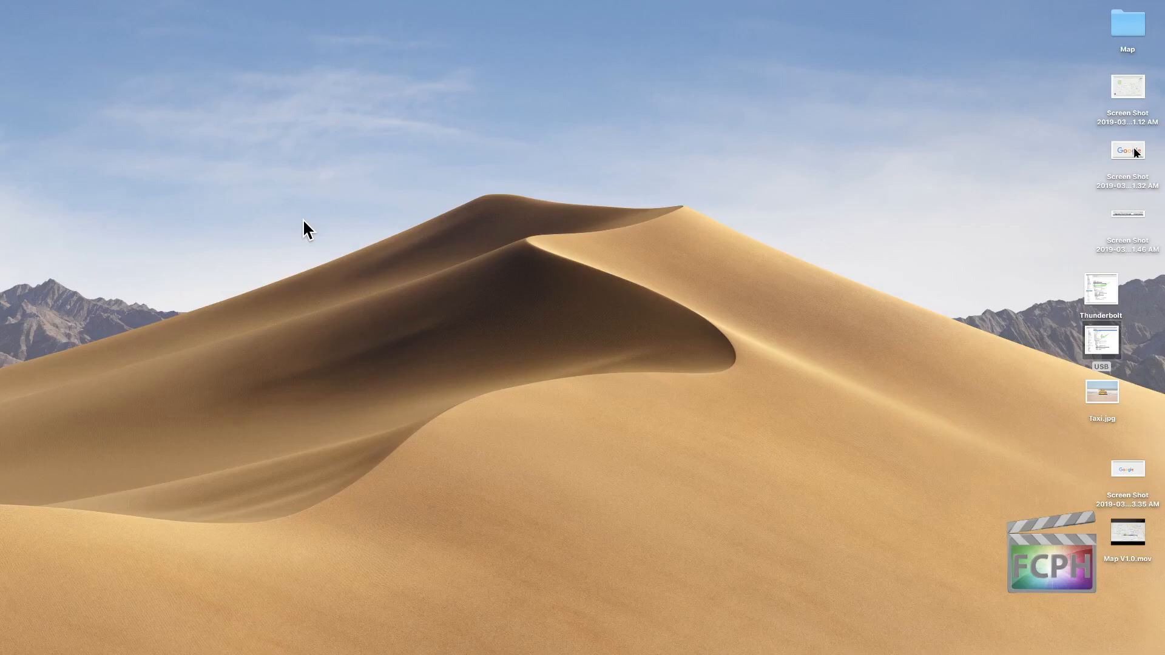
# Step: Move the Thunderbolt, USB and Taxi.jpg icons into line with the other desktop icons
pyautogui.moveTo(1036, 419); pyautogui.dragTo(1129, 287)
pyautogui.click(1091, 294)
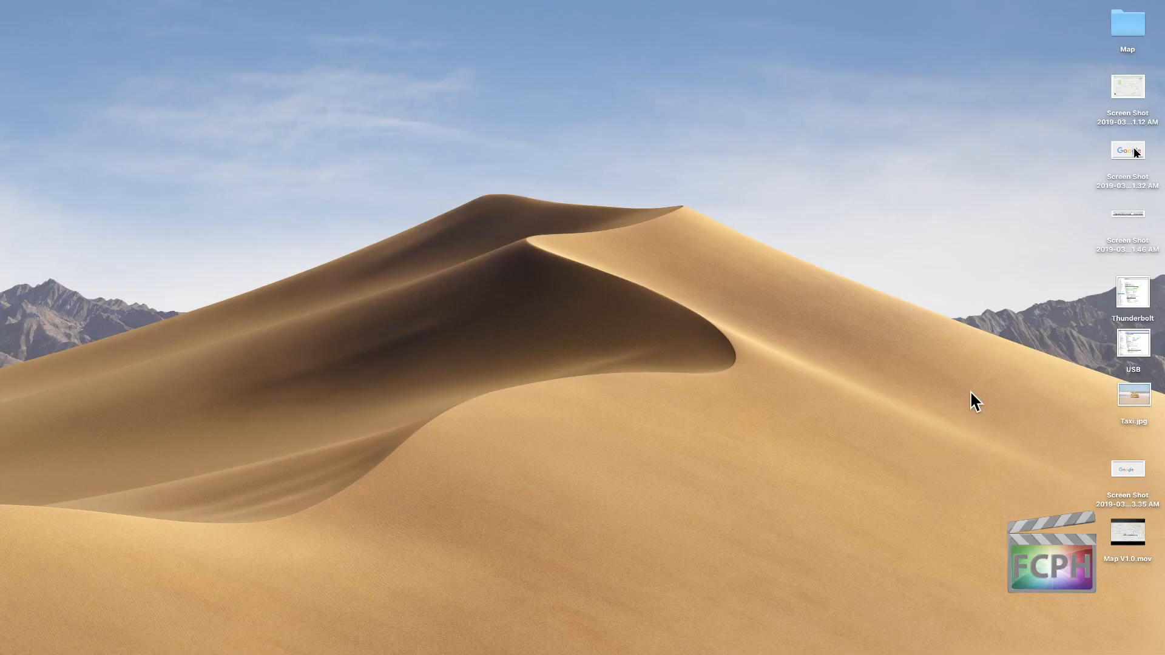
pyautogui.moveTo(611, 654)
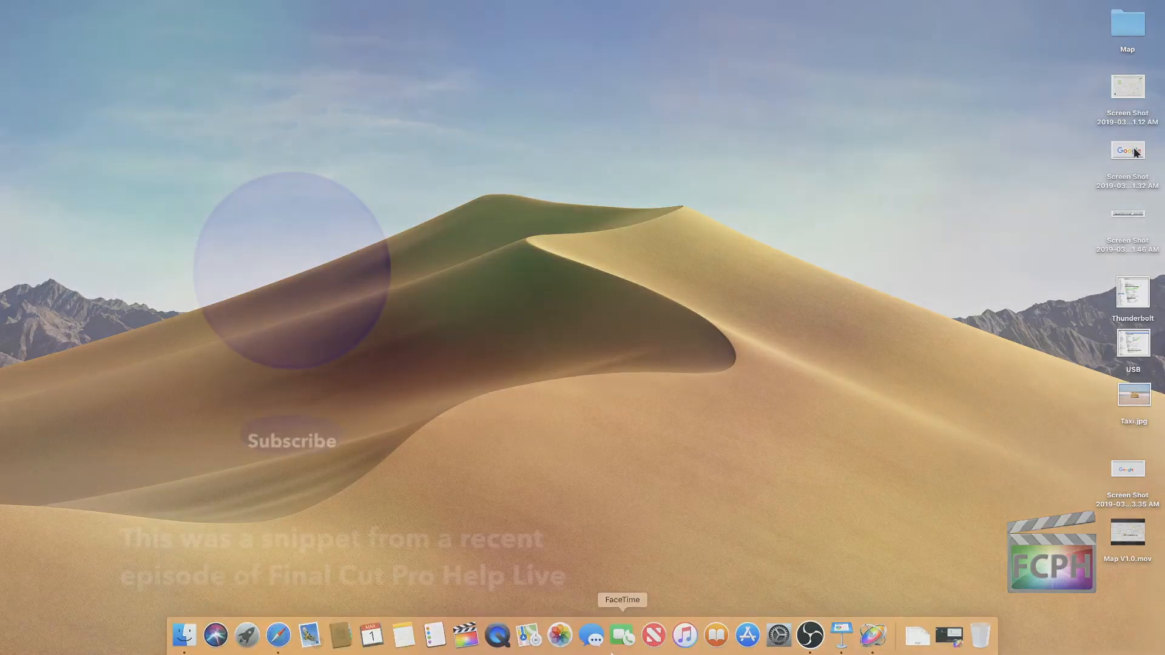